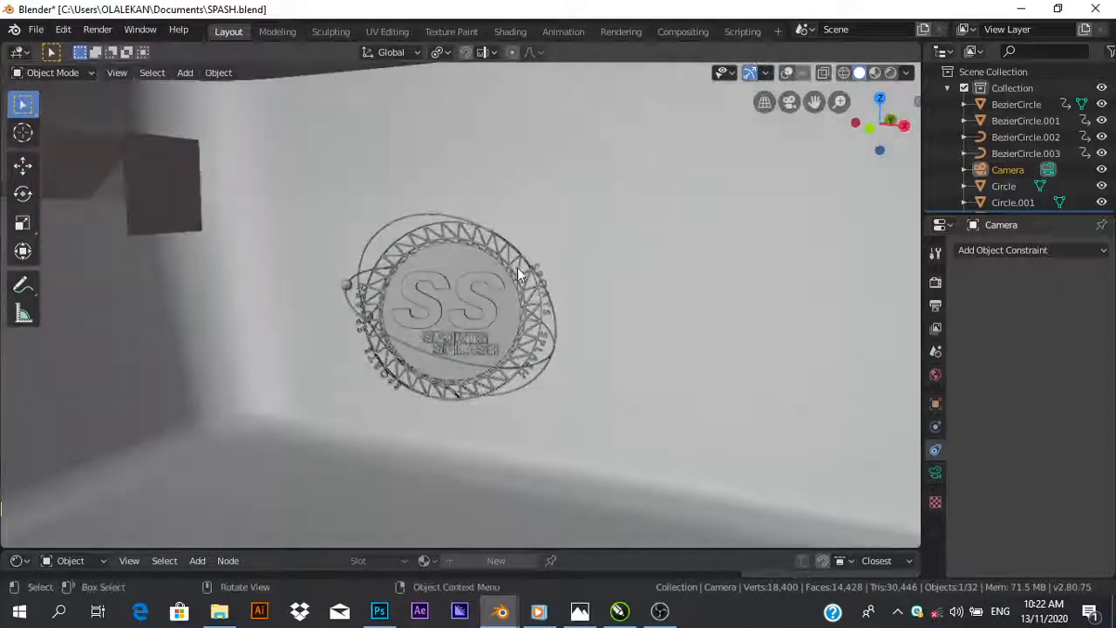
# Turn on the viewport overlays so the empty, lights and relationship lines around the Sports Splash logo are displayed.
pyautogui.scroll(4, 518, 268)
pyautogui.scroll(-4, 576, 281)
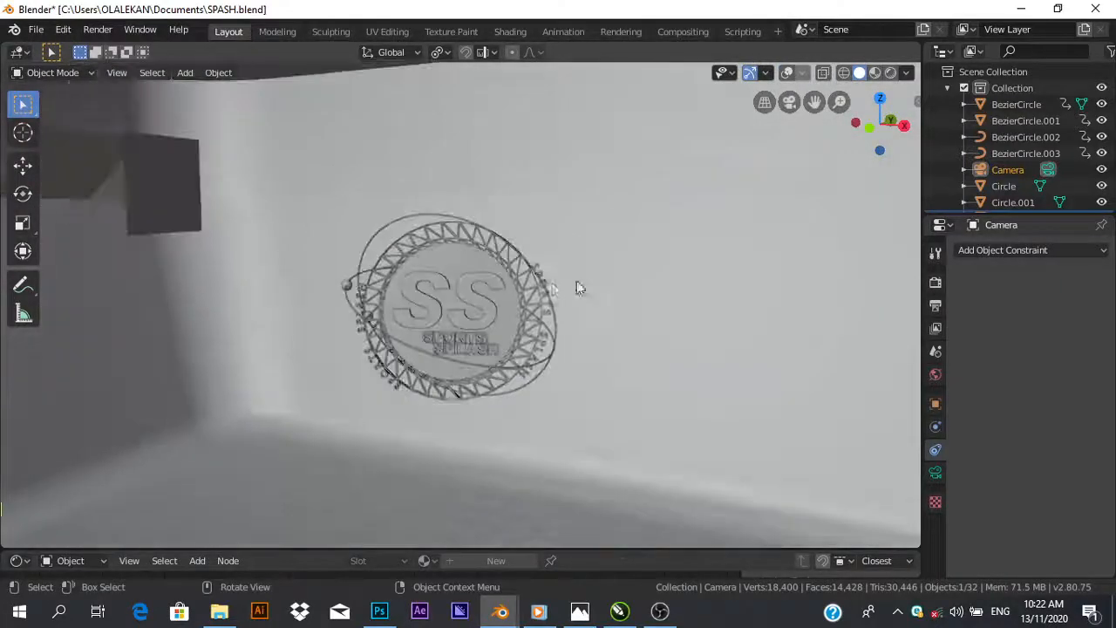
pyautogui.scroll(-4, 681, 271)
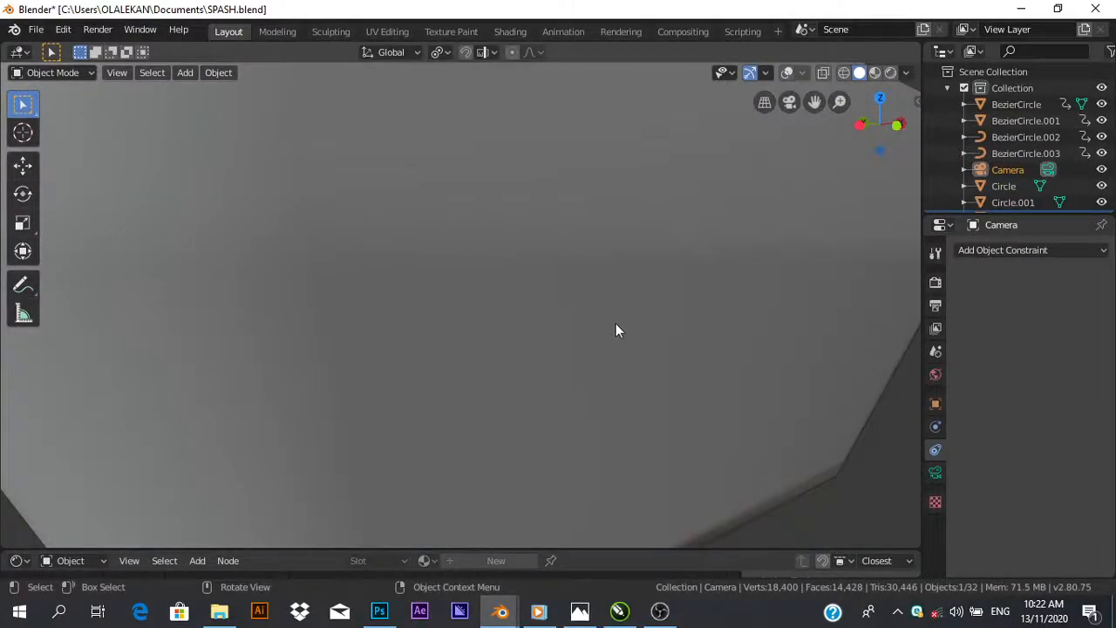
pyautogui.scroll(5, 611, 333)
pyautogui.moveTo(613, 333); pyautogui.dragTo(574, 339, button='middle')
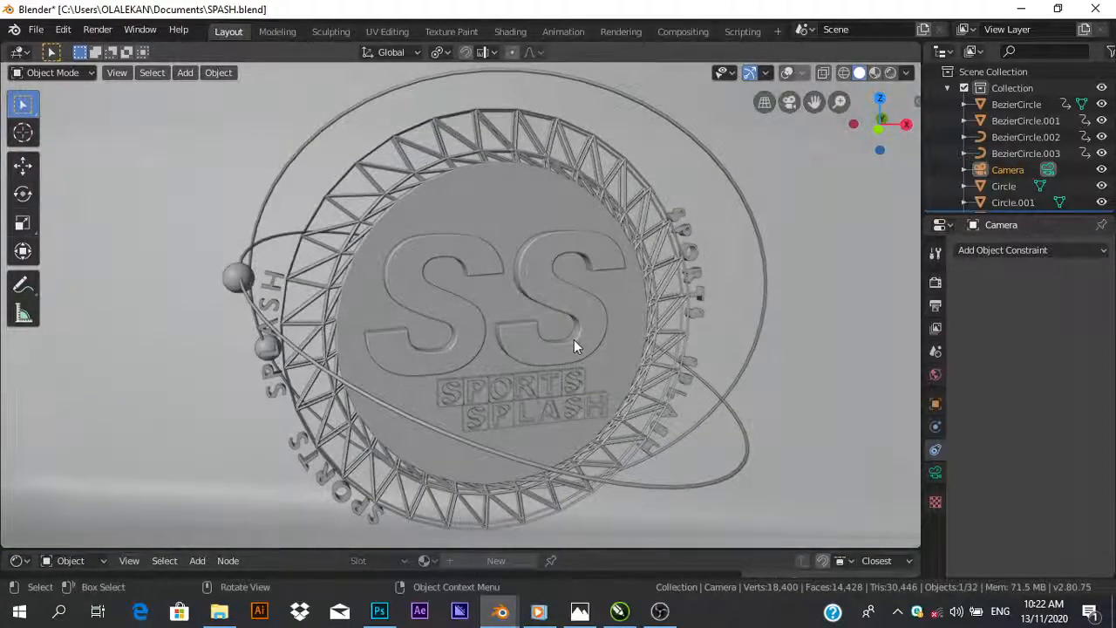
pyautogui.click(788, 75)
pyautogui.moveTo(665, 245); pyautogui.dragTo(590, 266, button='middle')
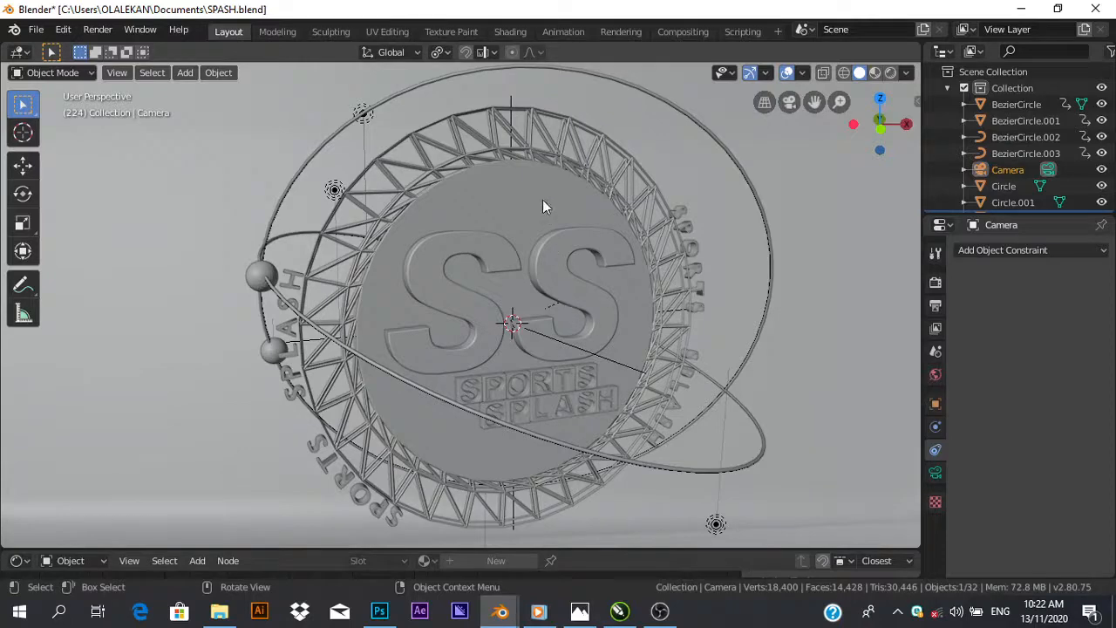
# Try moving the empty at the logo's centre to test which parts follow it, and cancel the move.
pyautogui.click(512, 121)
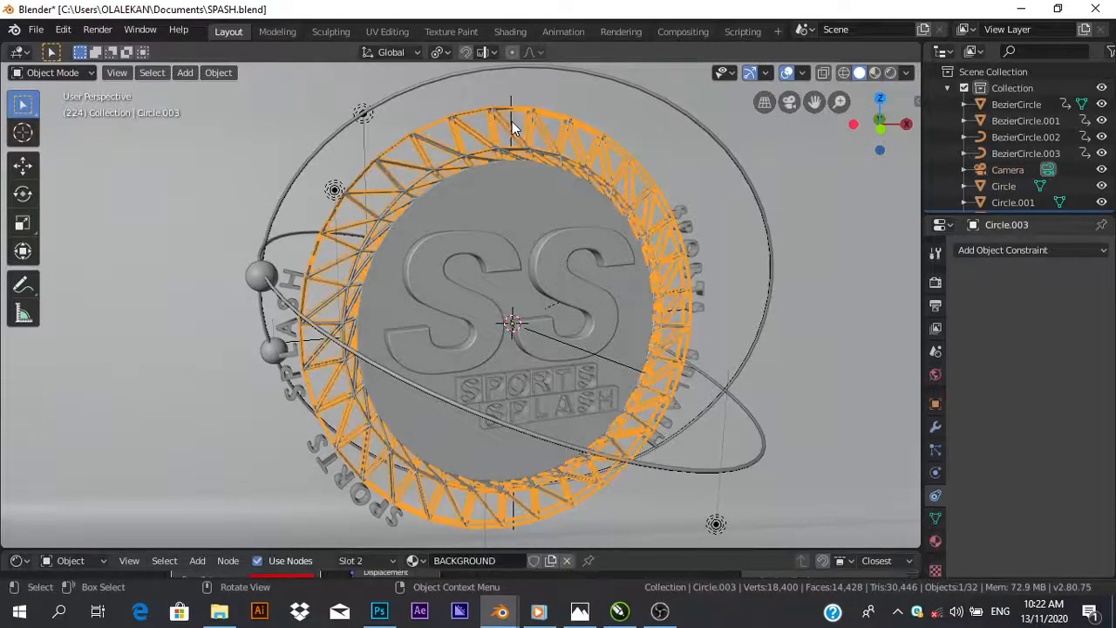
pyautogui.click(510, 103)
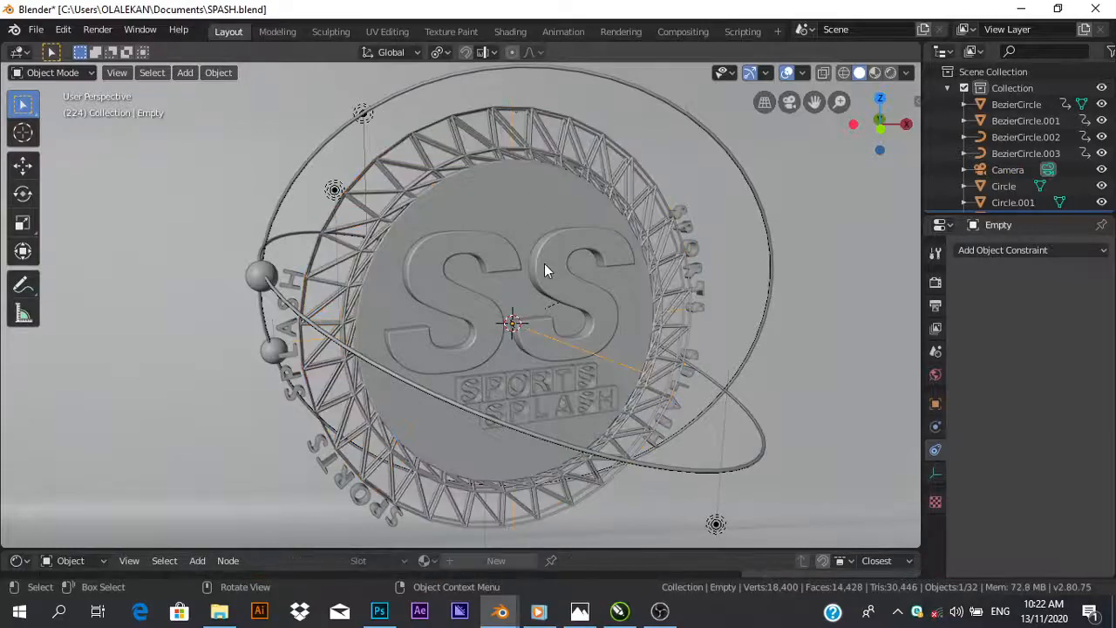
pyautogui.moveTo(464, 205); pyautogui.dragTo(482, 225, button='middle')
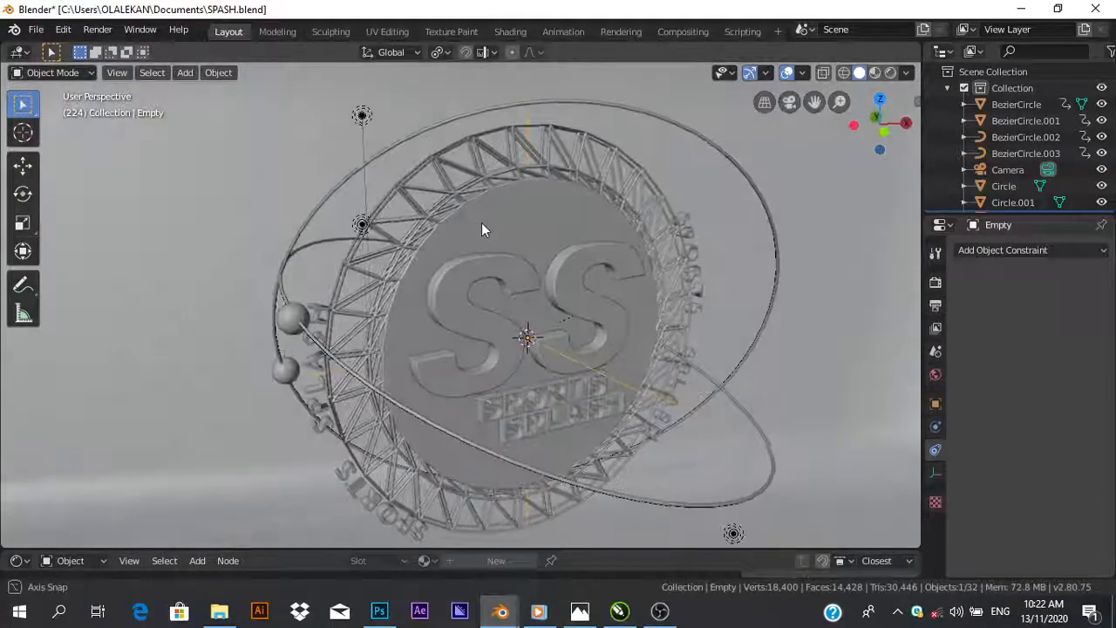
pyautogui.click(573, 182)
pyautogui.click(608, 381)
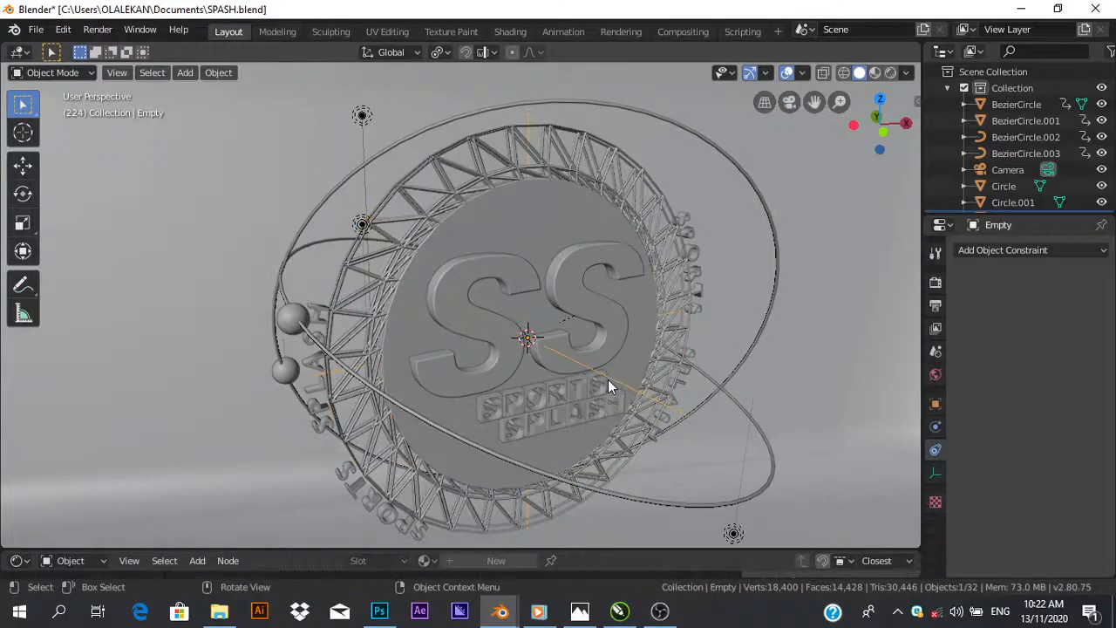
pyautogui.press('g')
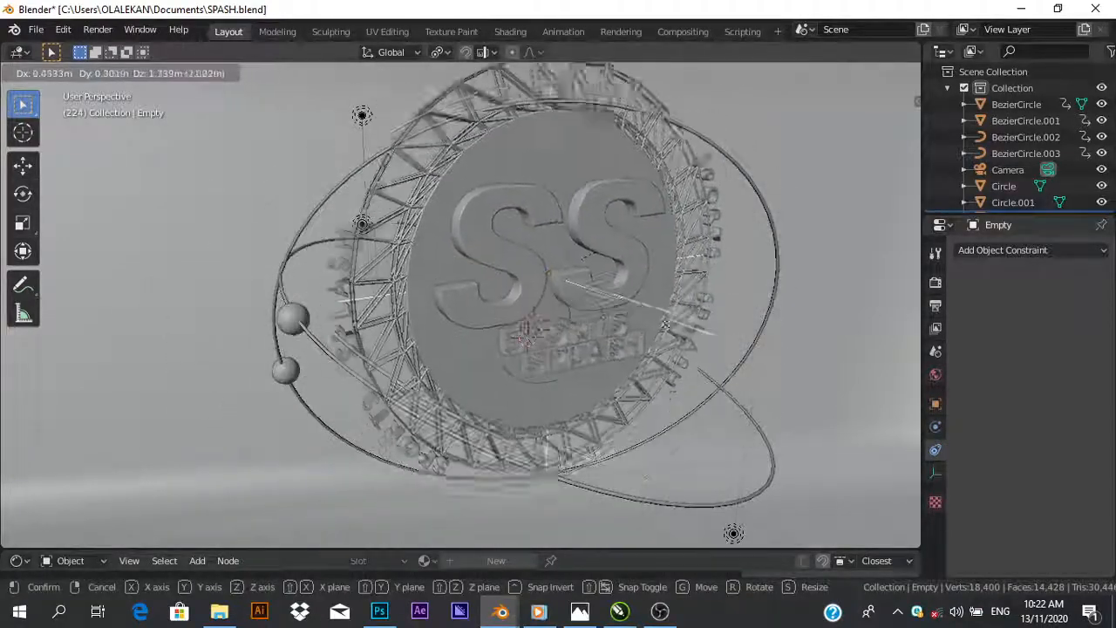
pyautogui.rightClick(749, 228)
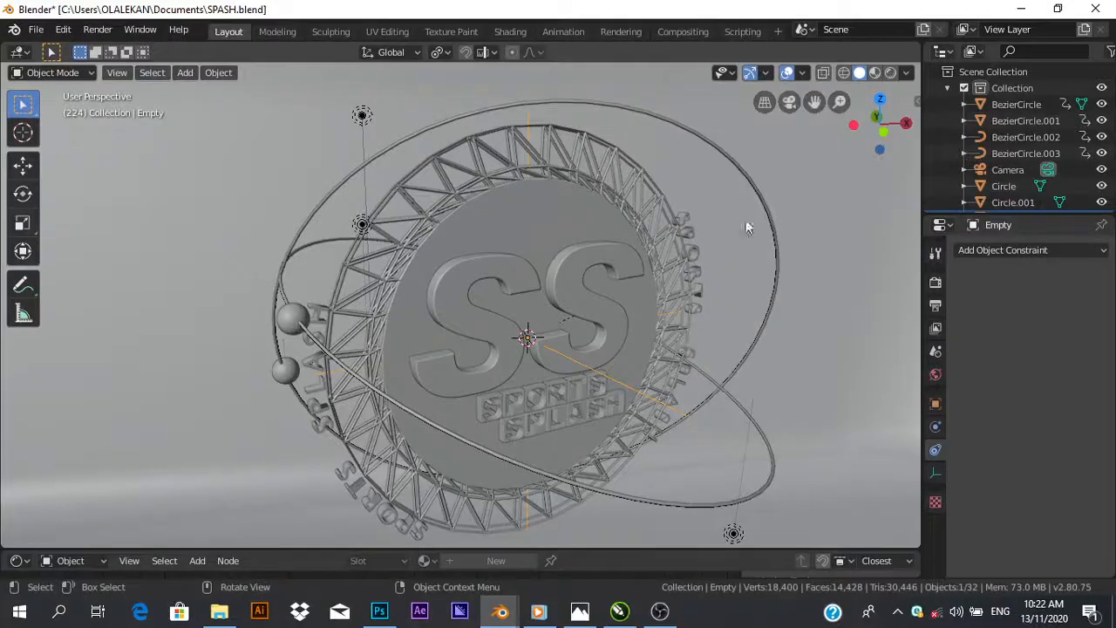
# Examine the two orbit rings and the two small spheres around the logo by selecting them in turn.
pyautogui.click(721, 151)
pyautogui.click(738, 404)
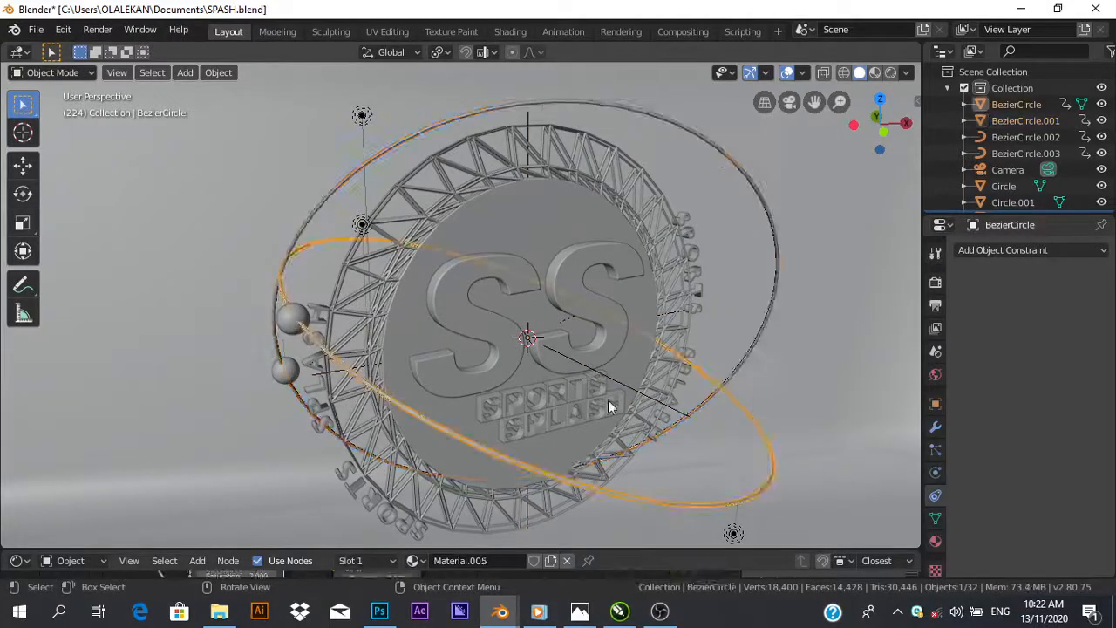
pyautogui.click(295, 323)
pyautogui.click(288, 371)
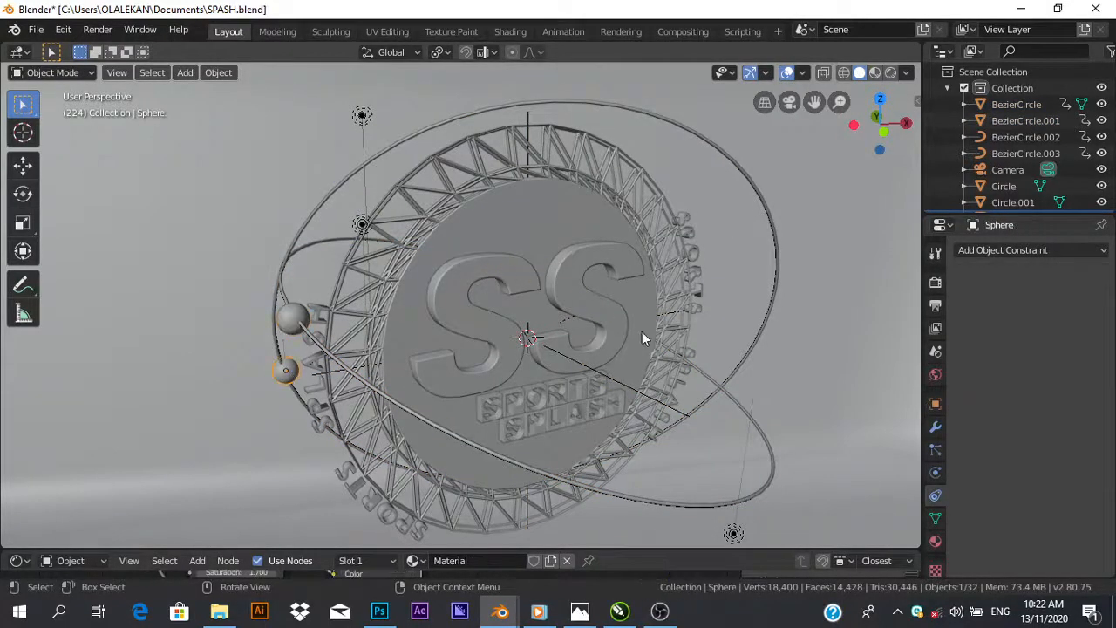
pyautogui.moveTo(642, 338); pyautogui.dragTo(623, 339, button='middle')
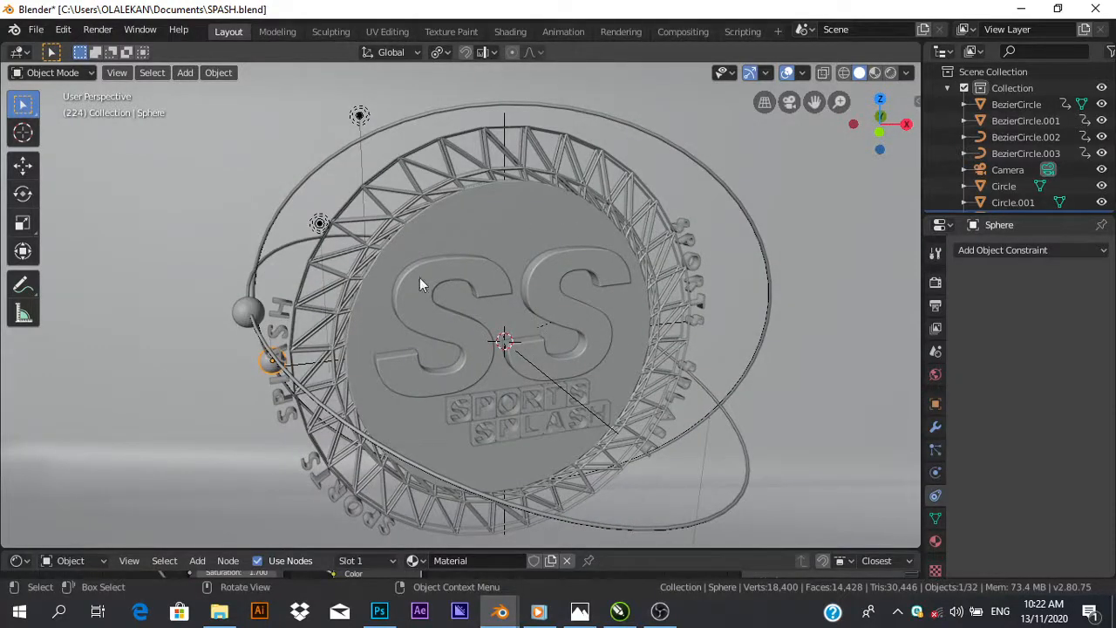
# Test-move the central empty once more and cancel the move.
pyautogui.click(557, 394)
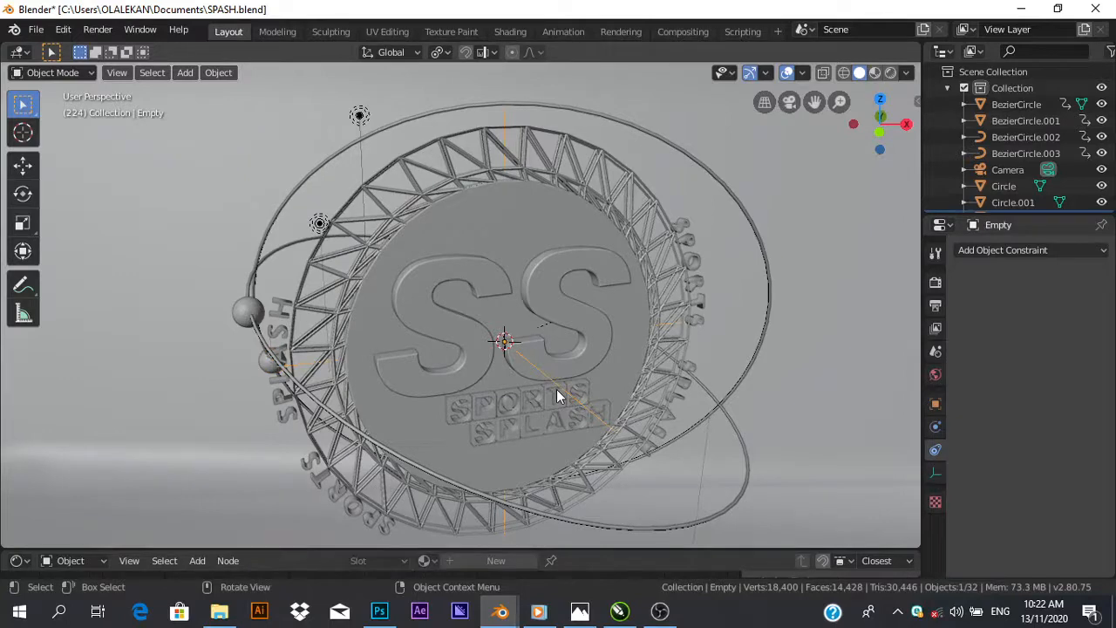
pyautogui.press('g')
pyautogui.rightClick(564, 377)
# Parent the truss ring around the disc to the central empty with the Object option, leaving only the empty selected.
pyautogui.click(523, 196)
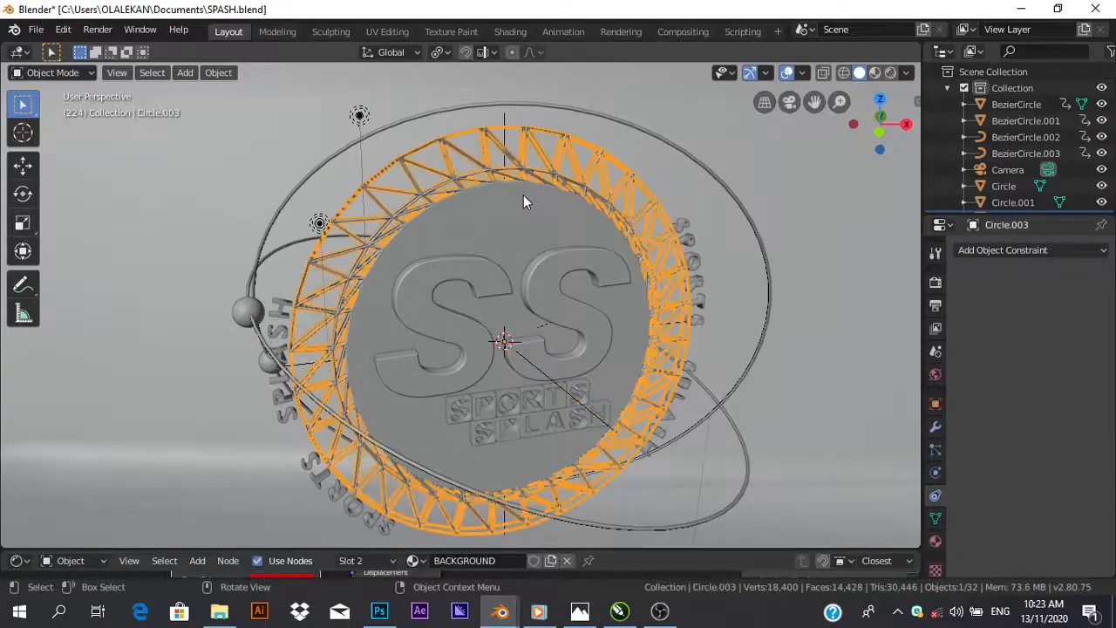
pyautogui.keyDown('shift'); pyautogui.click(551, 380); pyautogui.keyUp('shift')
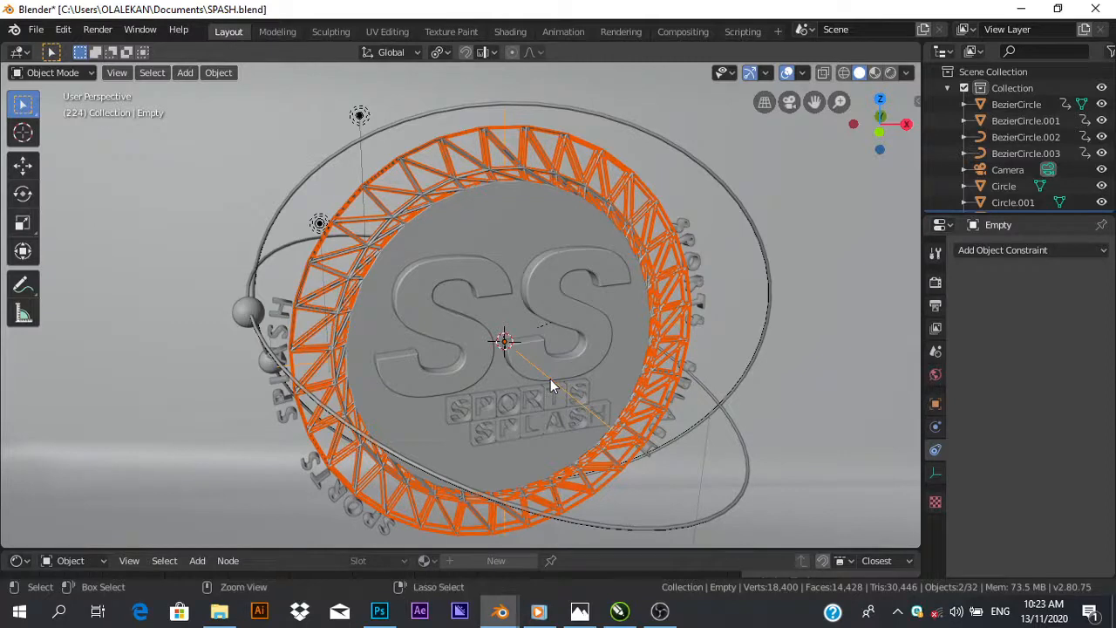
pyautogui.hotkey('ctrl', 'p')
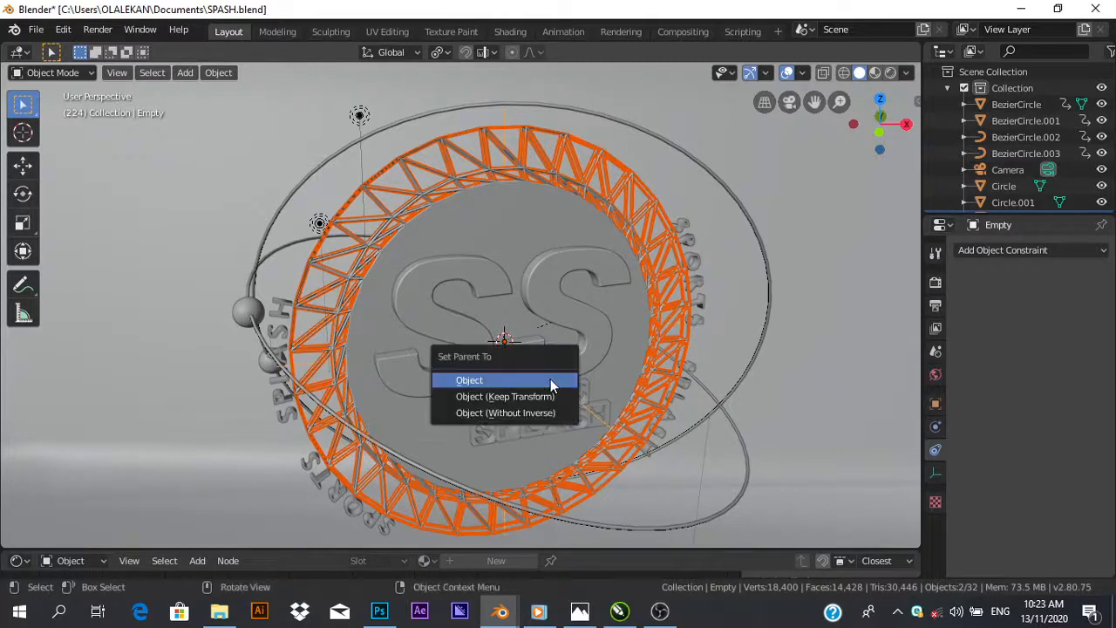
pyautogui.click(483, 384)
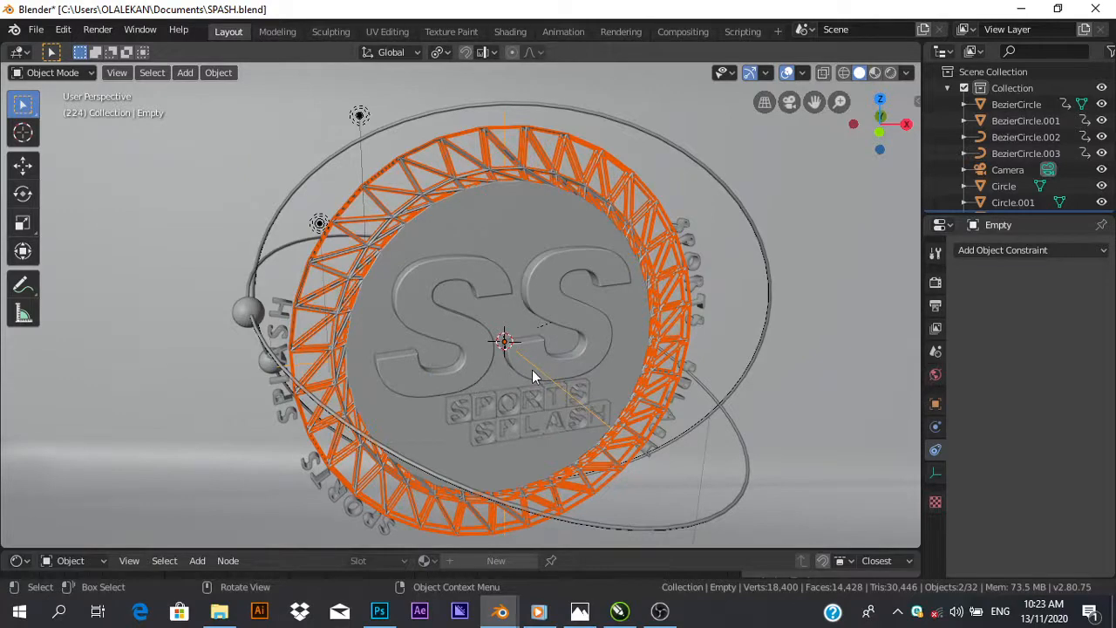
pyautogui.click(532, 370)
pyautogui.click(557, 383)
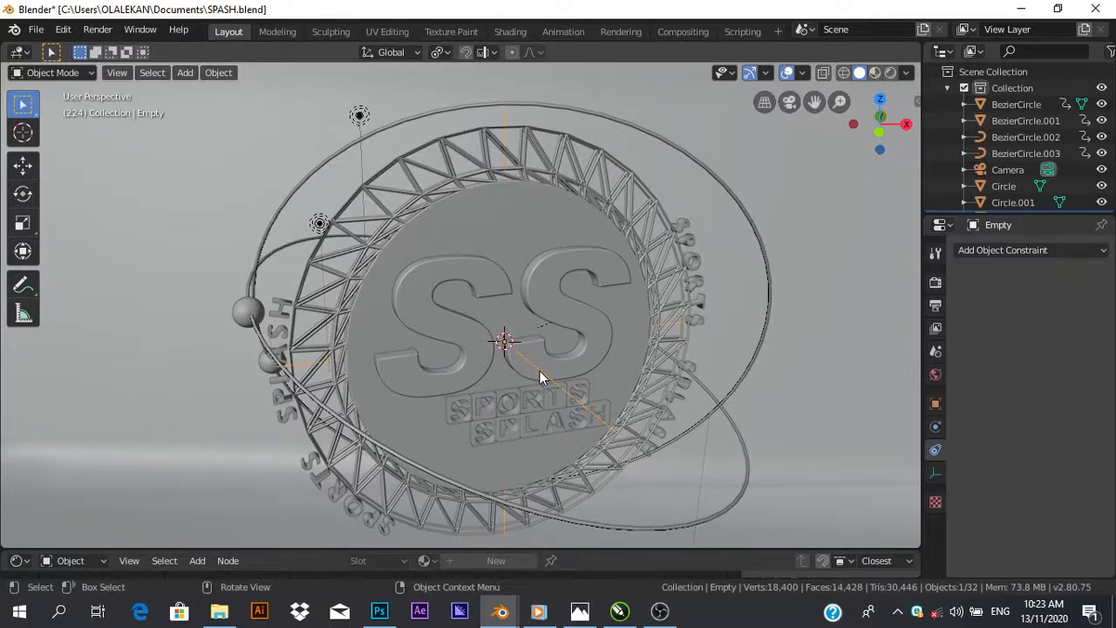
# Try moving each of the two large S letters separately off the disc, cancelling both moves.
pyautogui.moveTo(537, 330); pyautogui.dragTo(551, 333, button='middle')
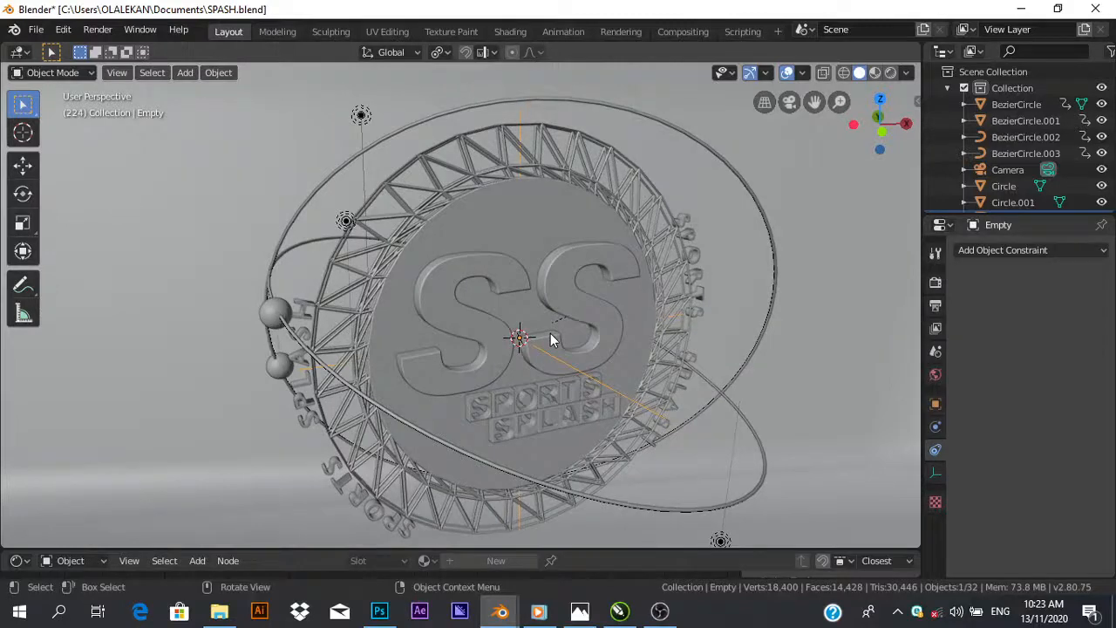
pyautogui.click(493, 277)
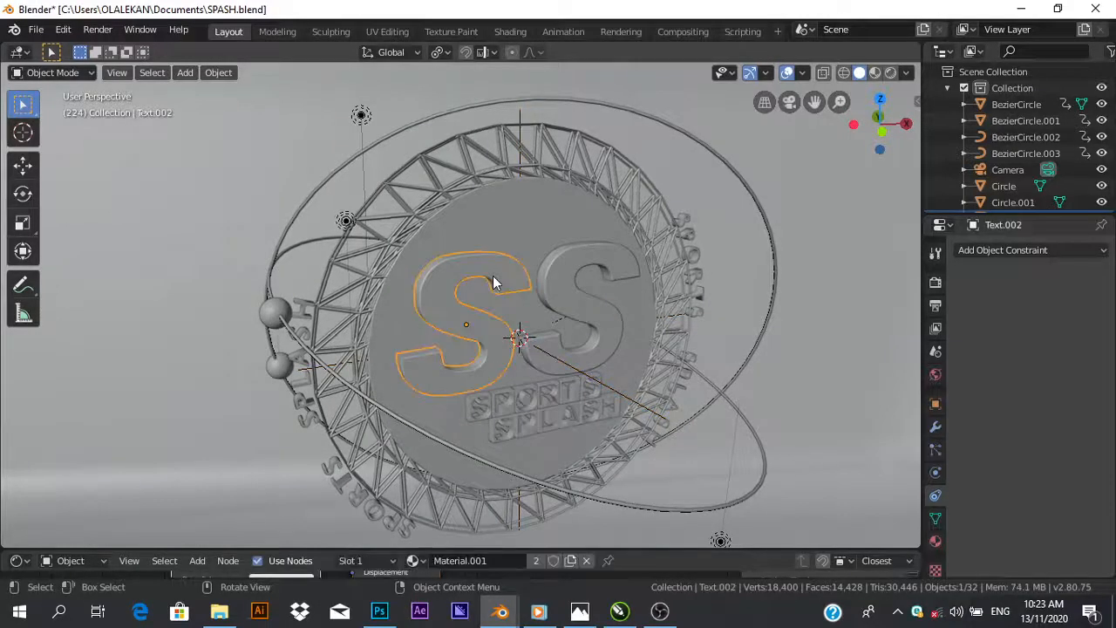
pyautogui.click(555, 277)
pyautogui.press('g')
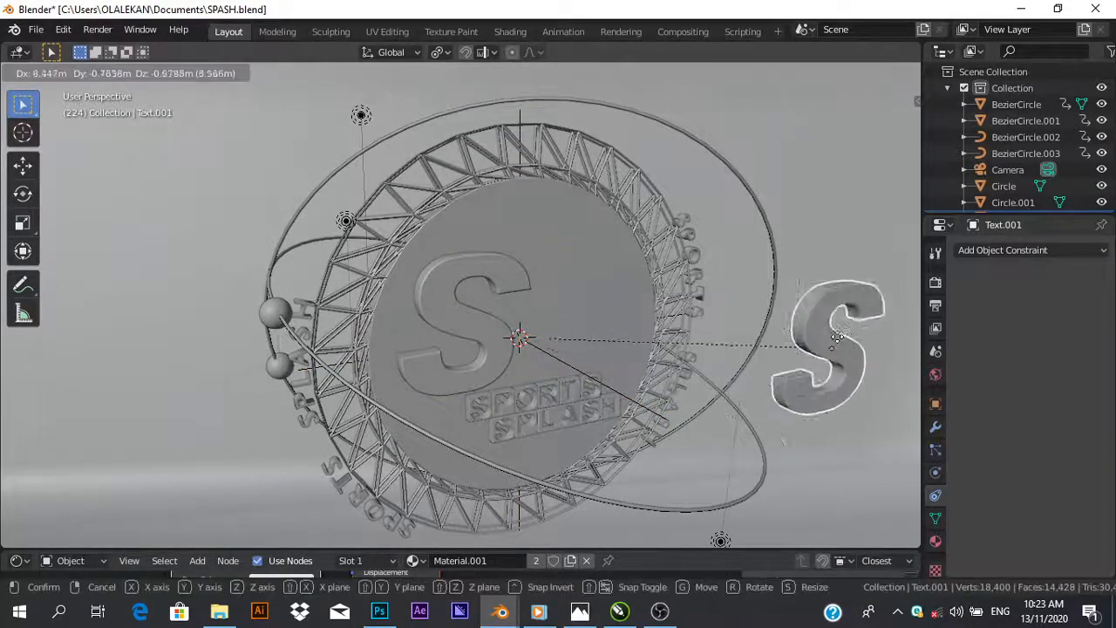
pyautogui.rightClick(541, 297)
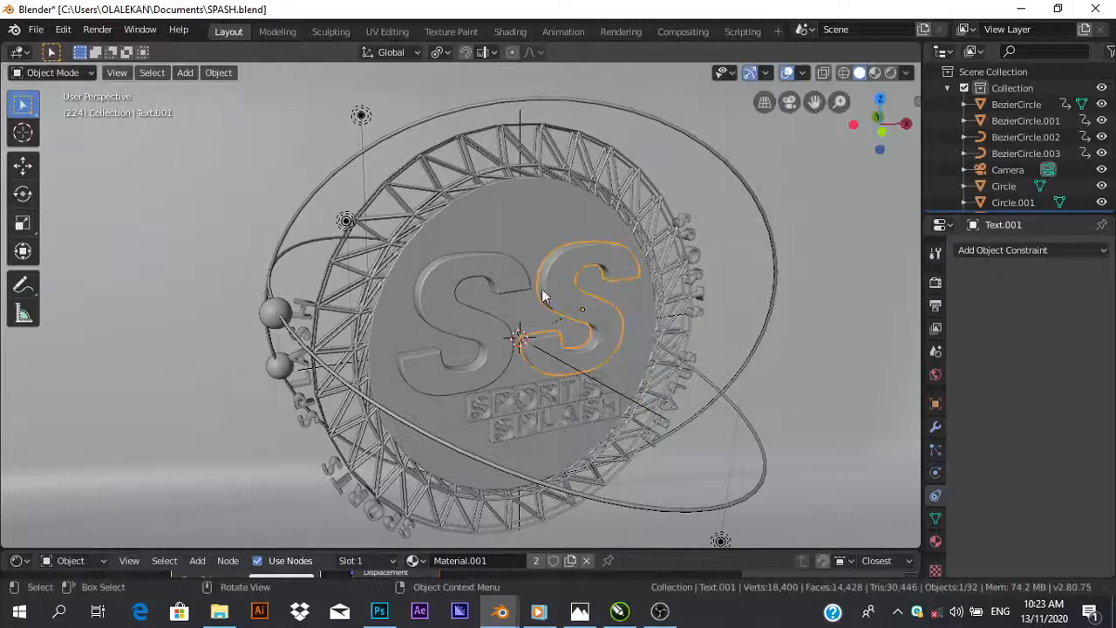
pyautogui.click(493, 272)
pyautogui.press('g')
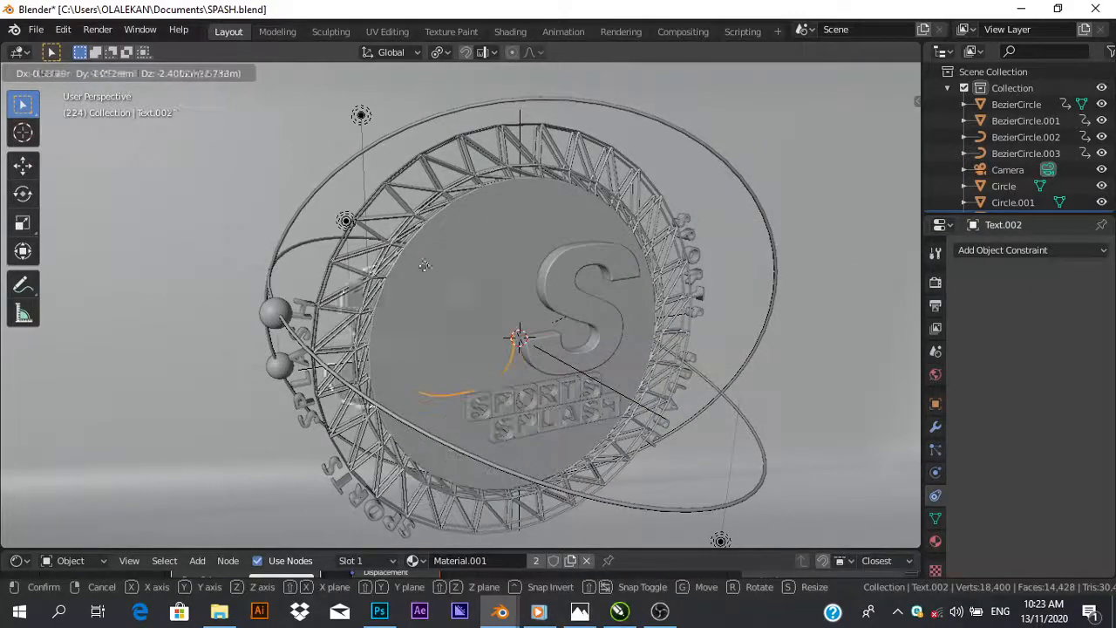
pyautogui.rightClick(424, 265)
# Try moving the S and P letter tiles of the word SPORTS individually, cancelling each move.
pyautogui.click(479, 407)
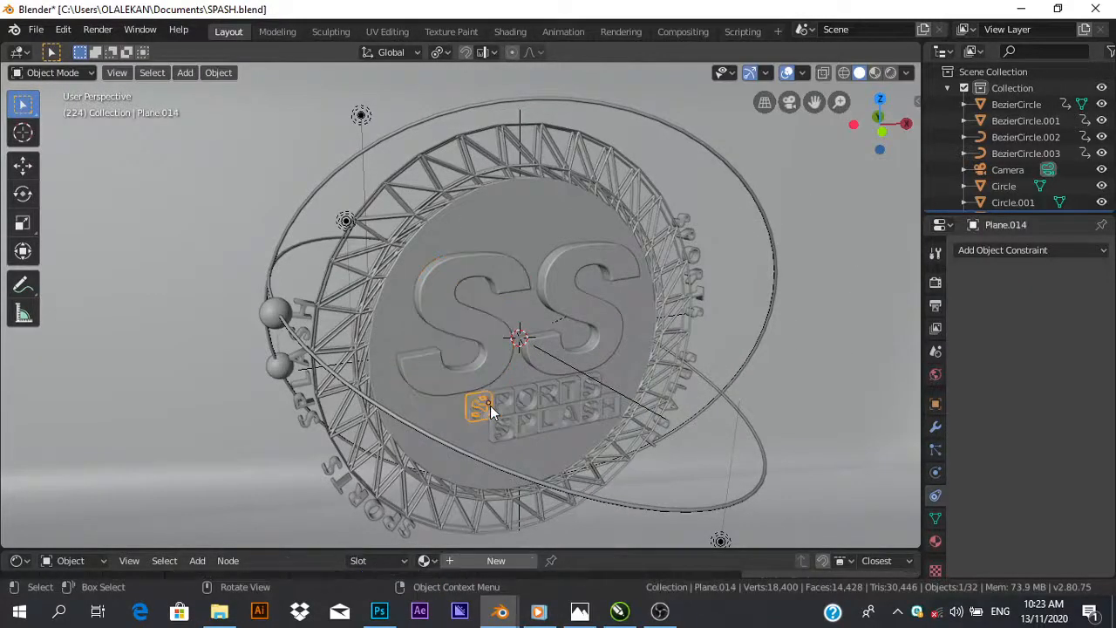
pyautogui.scroll(3, 511, 429)
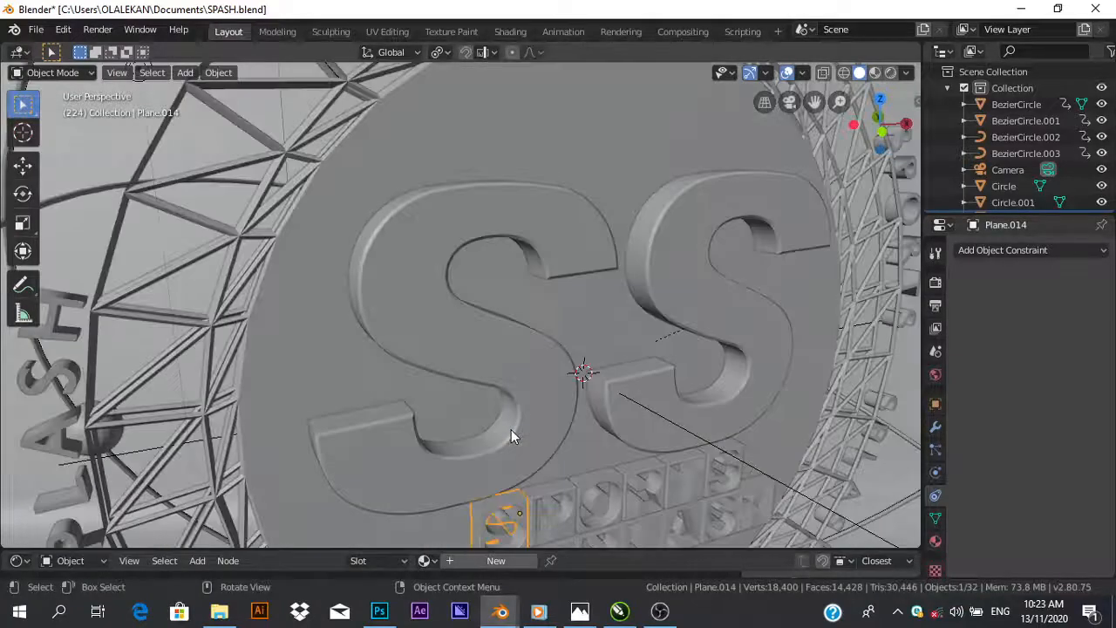
pyautogui.keyDown('shift'); pyautogui.moveTo(511, 429); pyautogui.dragTo(475, 315, button='middle'); pyautogui.keyUp('shift')
pyautogui.scroll(3, 492, 314)
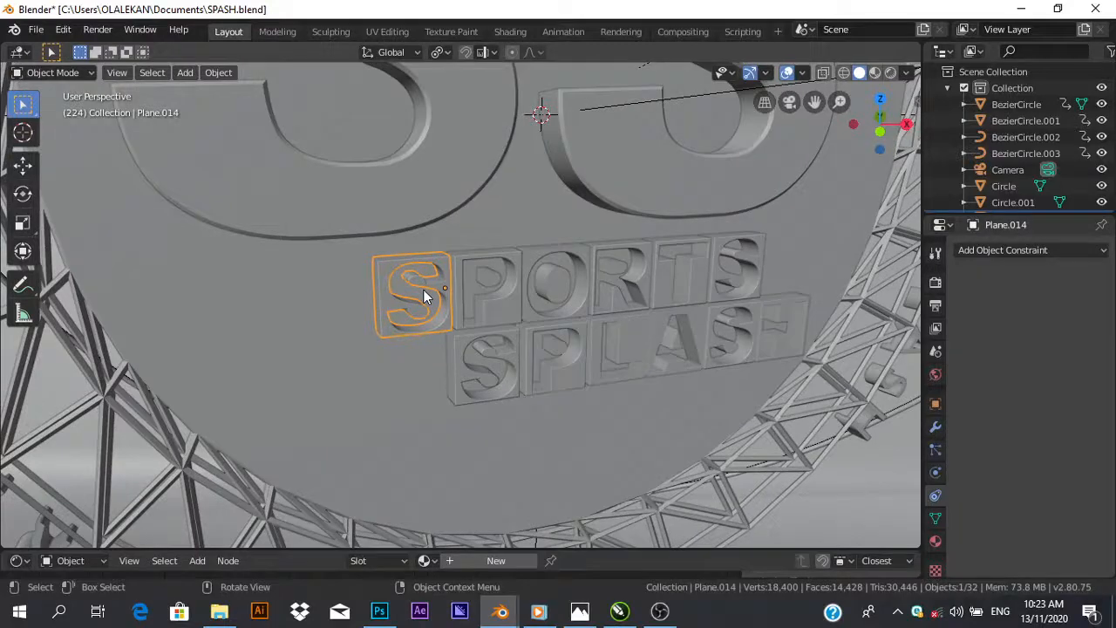
pyautogui.press('g')
pyautogui.rightClick(399, 317)
pyautogui.click(476, 276)
pyautogui.press('g')
pyautogui.rightClick(496, 327)
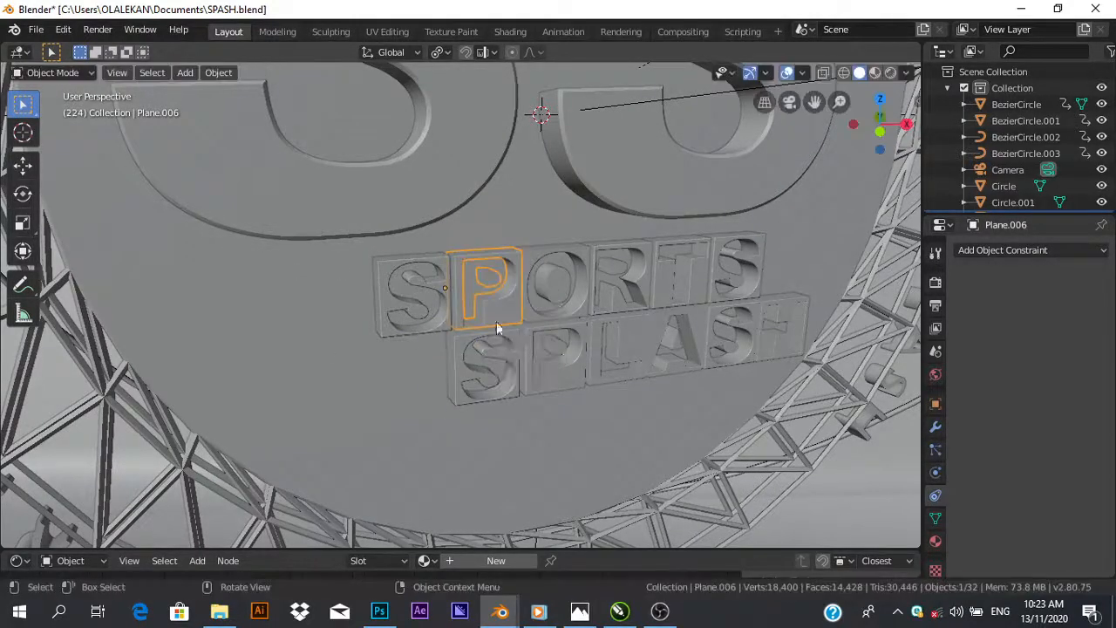
# Try moving the SPLASH lettering block below the word SPORTS.
pyautogui.click(562, 376)
pyautogui.press('g')
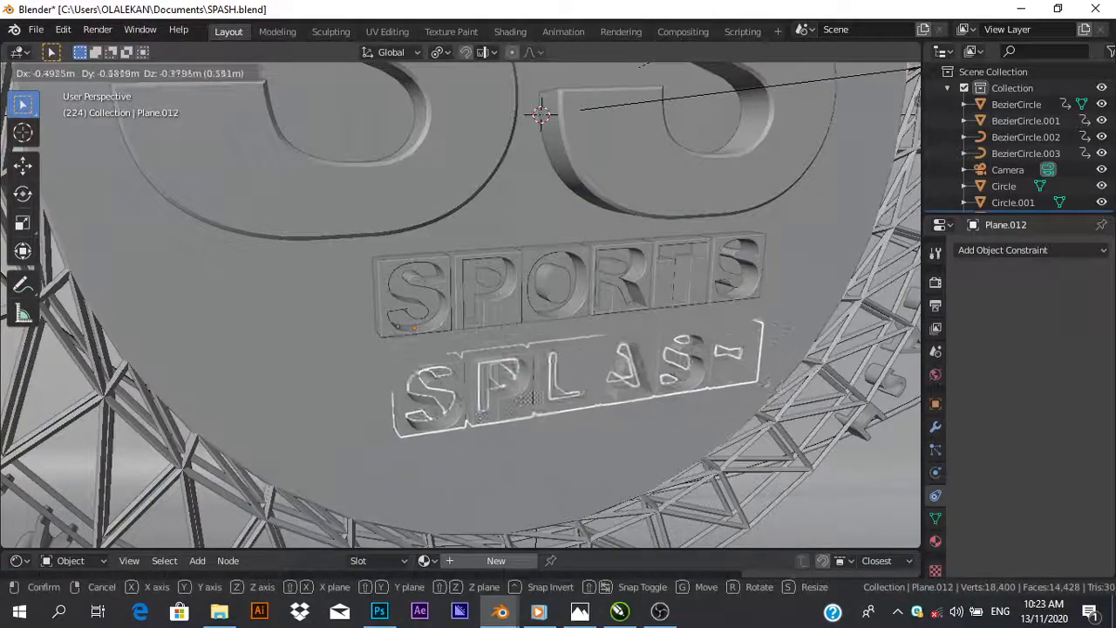
pyautogui.click(620, 362)
pyautogui.scroll(-4, 538, 416)
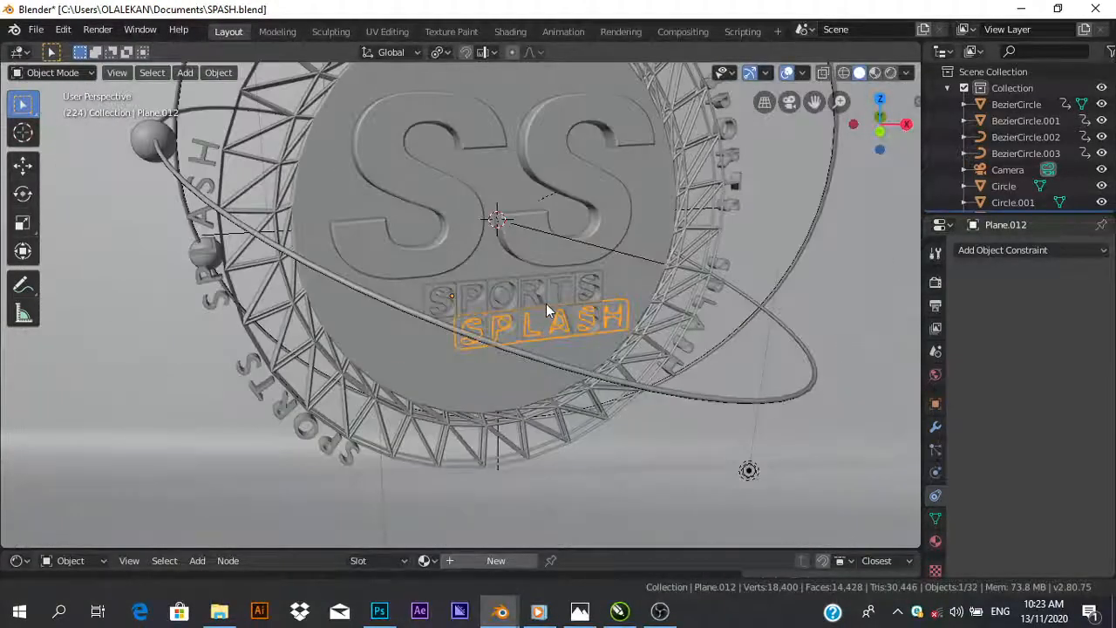
# Try moving the whole logo by its central empty from an angled view, and cancel the move.
pyautogui.moveTo(546, 304); pyautogui.dragTo(551, 358, button='middle')
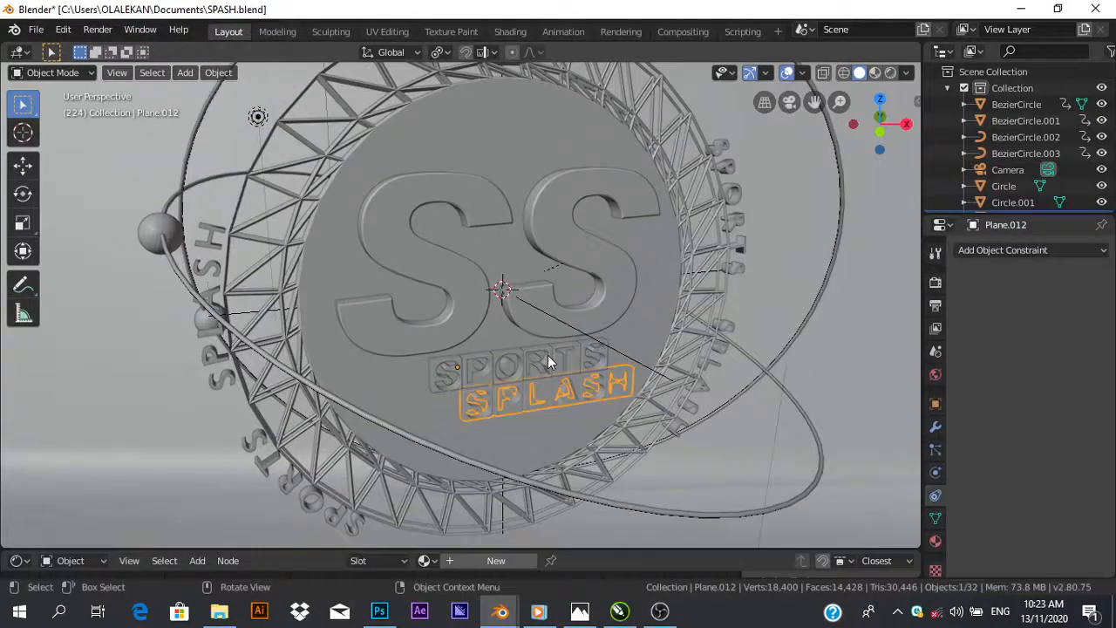
pyautogui.moveTo(547, 376)
pyautogui.mouseDown(button='middle')
pyautogui.moveTo(563, 378)
pyautogui.moveTo(555, 366)
pyautogui.moveTo(543, 383)
pyautogui.moveTo(544, 358)
pyautogui.mouseUp(button='middle')
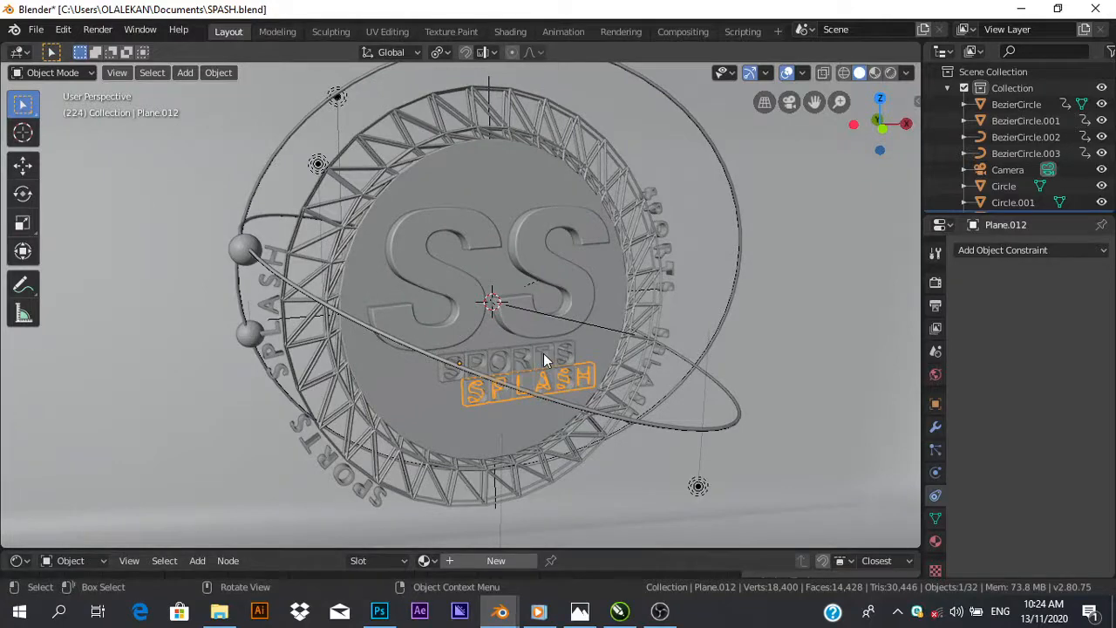
pyautogui.scroll(2, 528, 322)
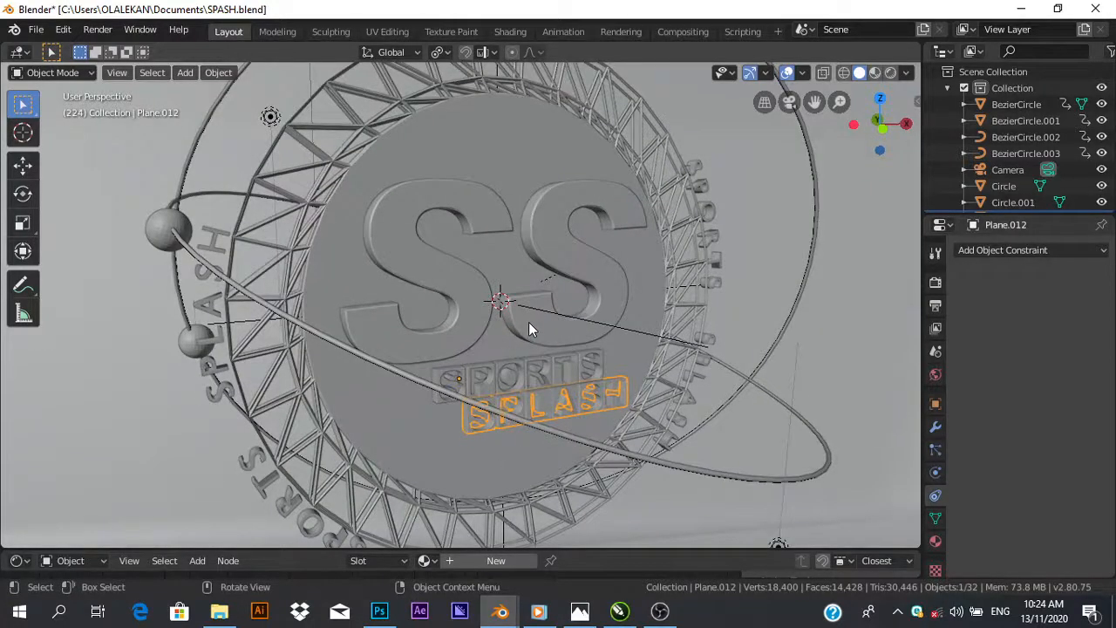
pyautogui.moveTo(534, 321); pyautogui.dragTo(557, 347, button='middle')
pyautogui.click(564, 342)
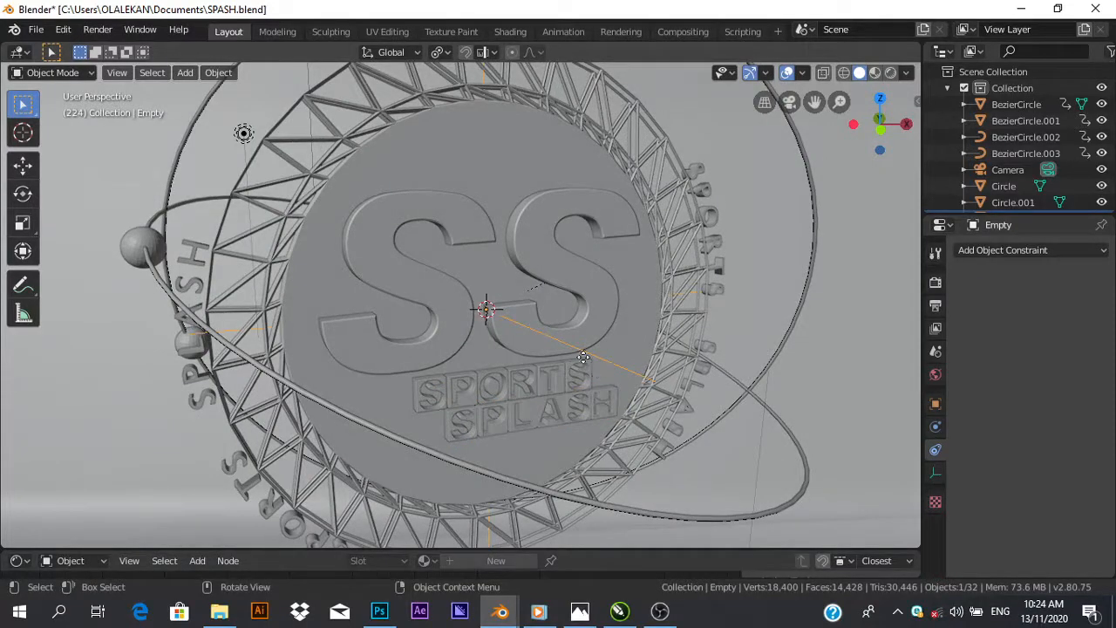
pyautogui.press('g')
pyautogui.rightClick(473, 353)
# Try moving the first large S on its own and cancel the move.
pyautogui.click(454, 329)
pyautogui.press('g')
pyautogui.rightClick(494, 321)
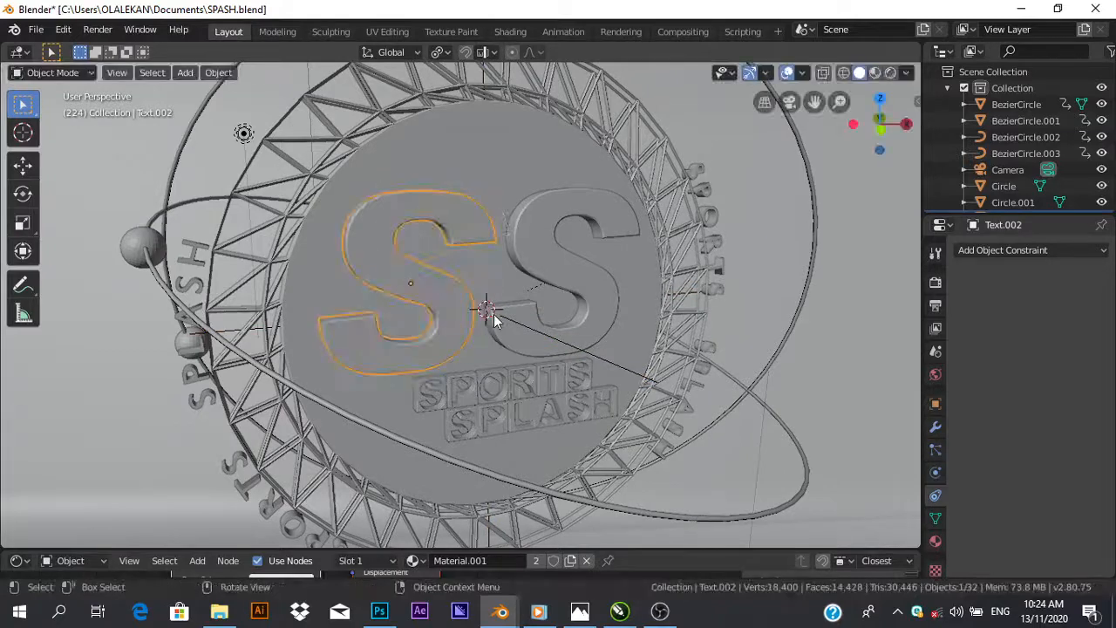
# Try rotating the whole logo about the global Z axis by its central empty.
pyautogui.scroll(-4, 514, 314)
pyautogui.scroll(2, 534, 331)
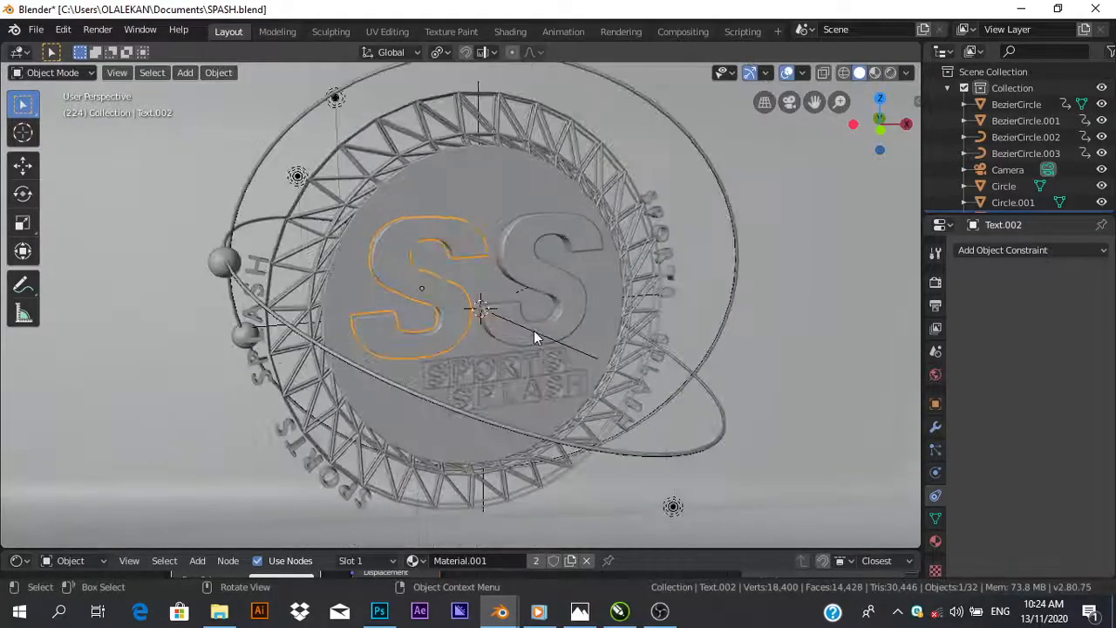
pyautogui.click(553, 340)
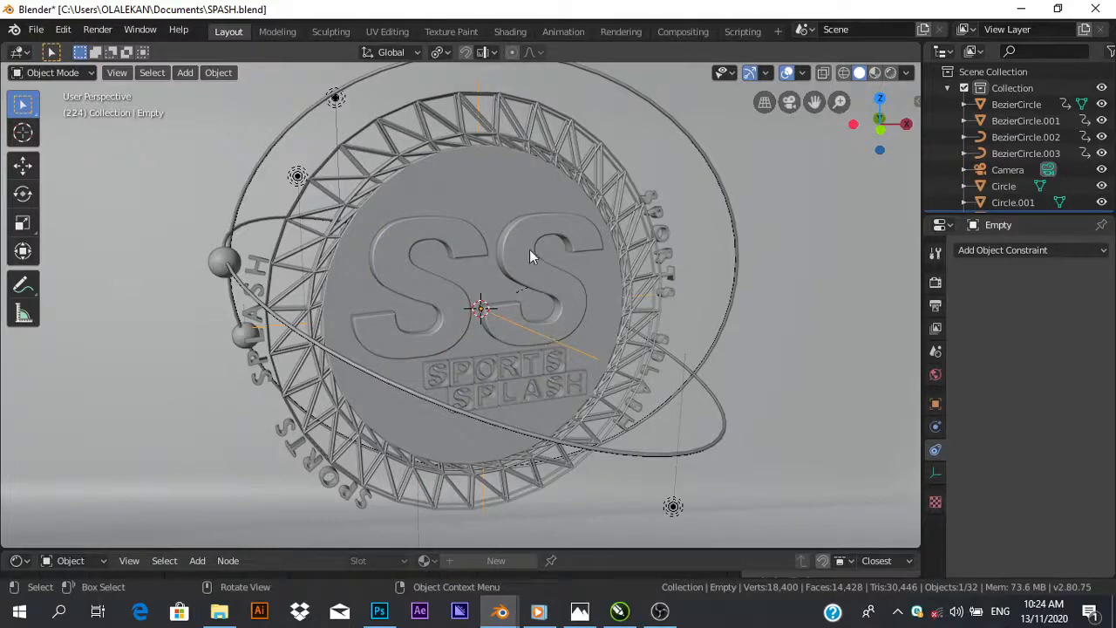
pyautogui.moveTo(553, 343)
pyautogui.mouseDown(button='middle')
pyautogui.moveTo(565, 334)
pyautogui.moveTo(568, 343)
pyautogui.moveTo(547, 335)
pyautogui.mouseUp(button='middle')
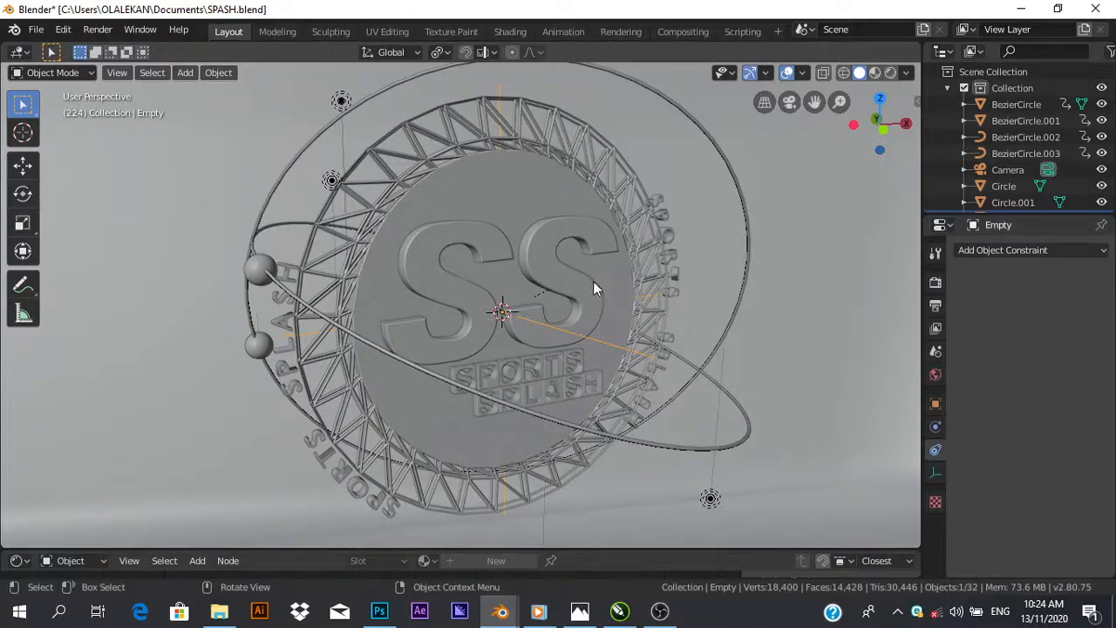
pyautogui.press('r')
pyautogui.press('z')
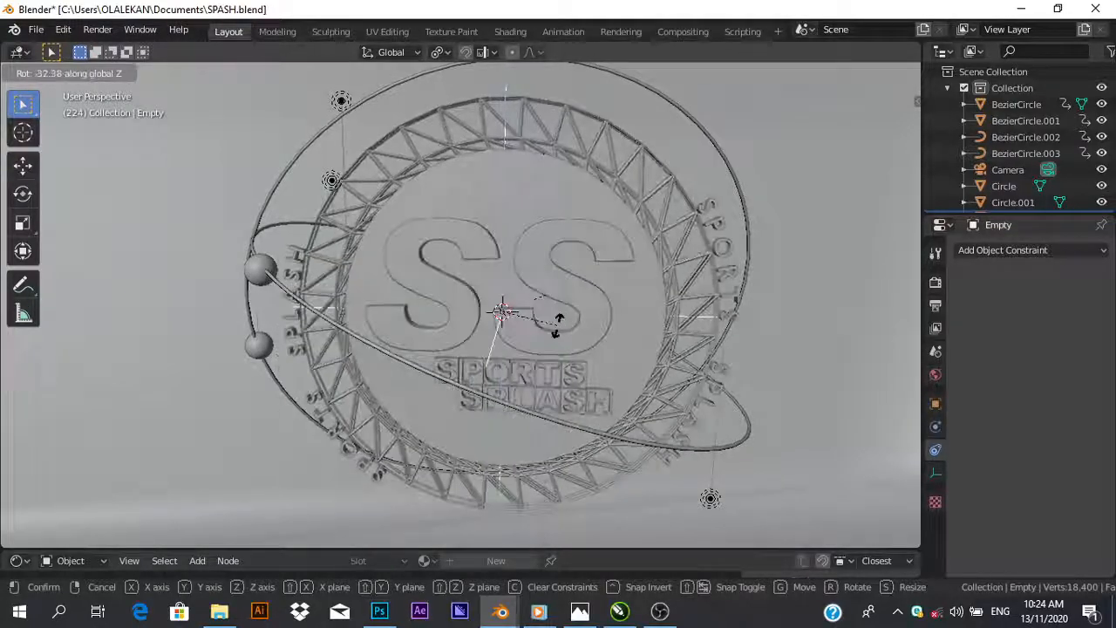
pyautogui.click(555, 328)
pyautogui.moveTo(549, 366); pyautogui.dragTo(543, 347, button='middle')
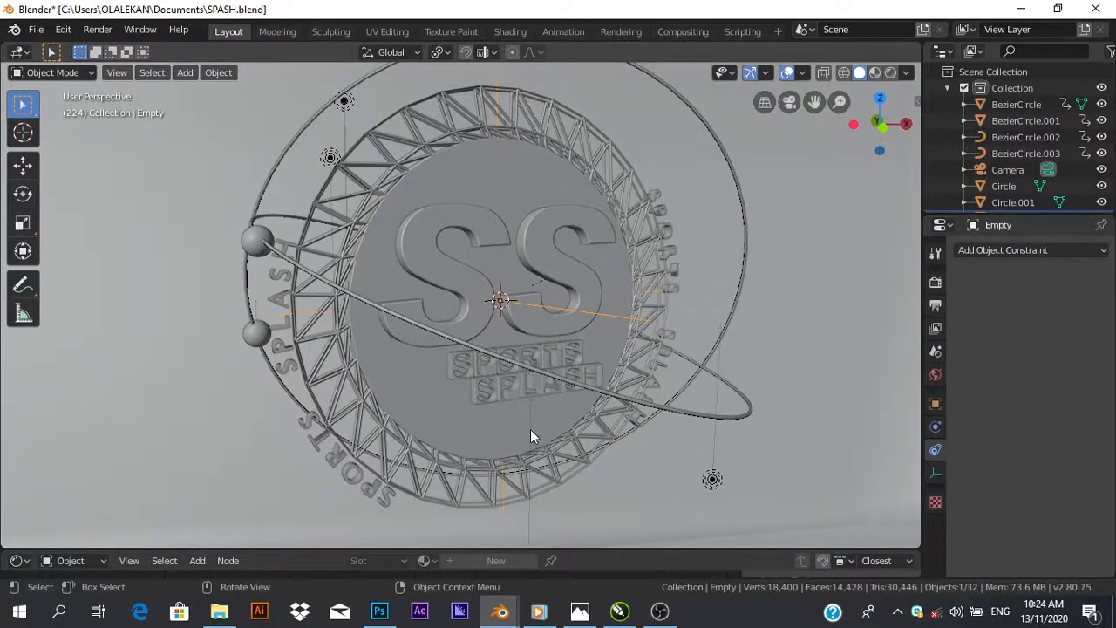
# Show the central empty's rotation curves in an enlarged Graph Editor below the viewport, and display its transform values.
pyautogui.moveTo(598, 550); pyautogui.dragTo(593, 475)
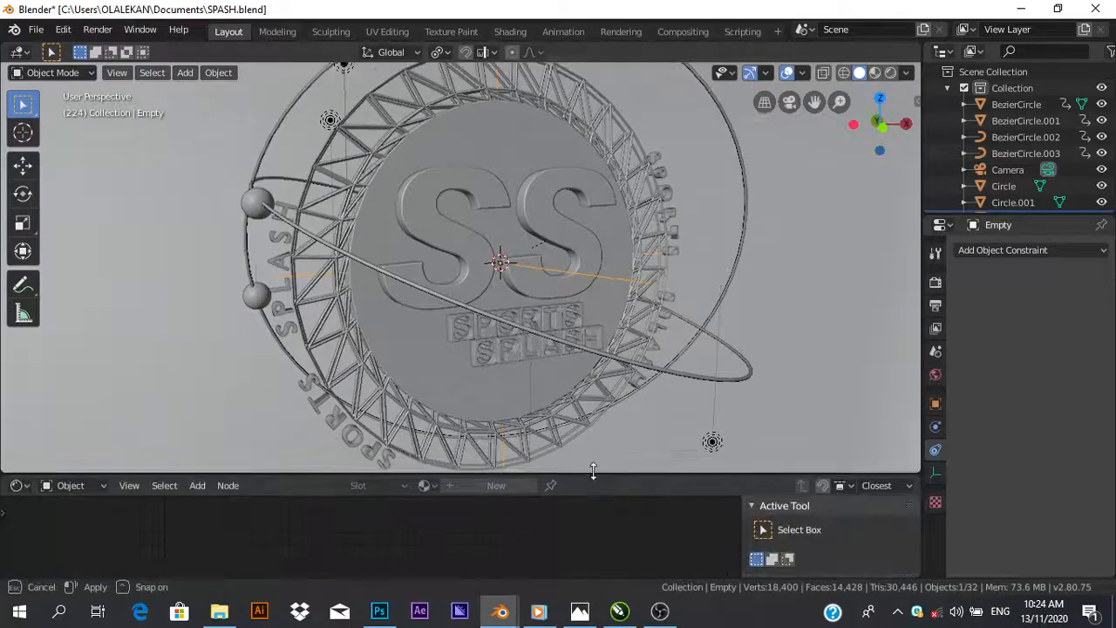
pyautogui.scroll(-1, 518, 327)
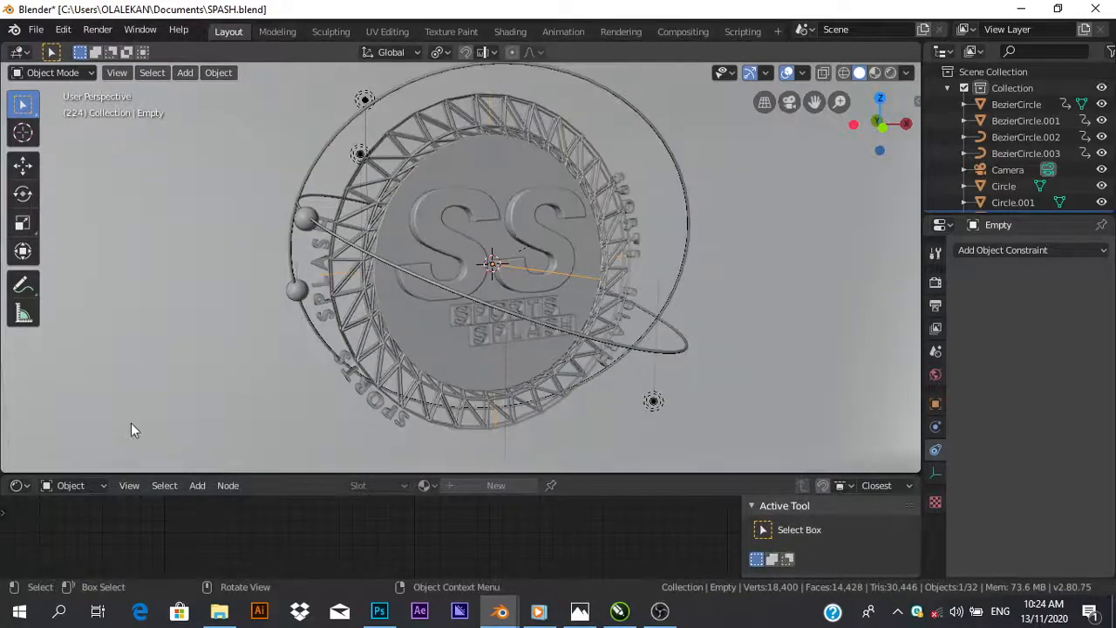
pyautogui.click(19, 485)
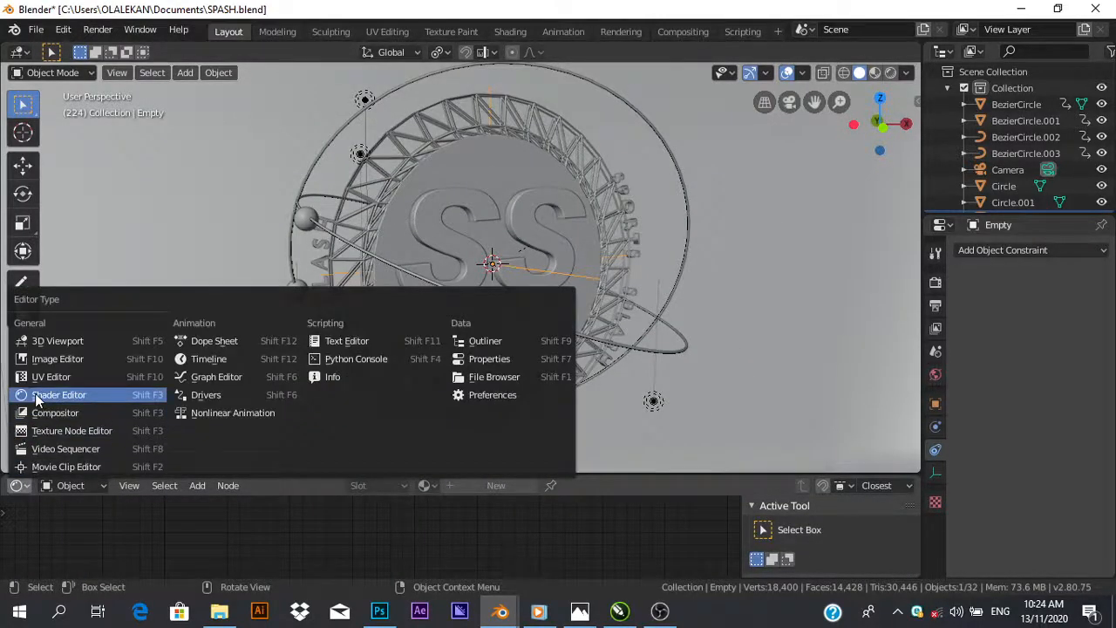
pyautogui.click(186, 376)
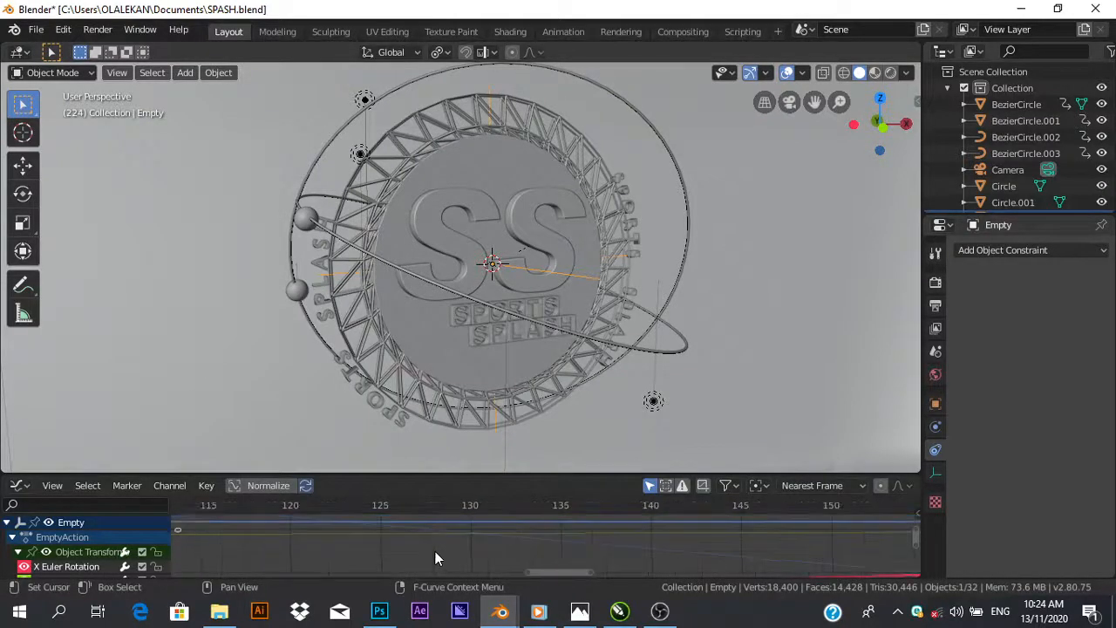
pyautogui.scroll(-6, 435, 551)
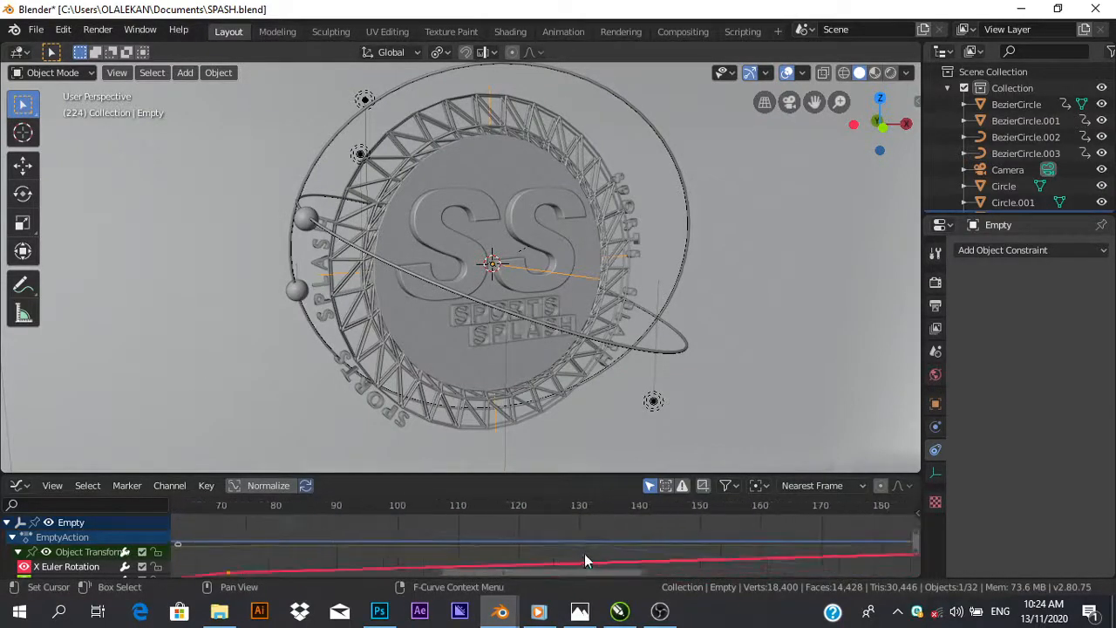
pyautogui.scroll(-12, 577, 549)
pyautogui.moveTo(365, 534); pyautogui.dragTo(477, 529, button='middle')
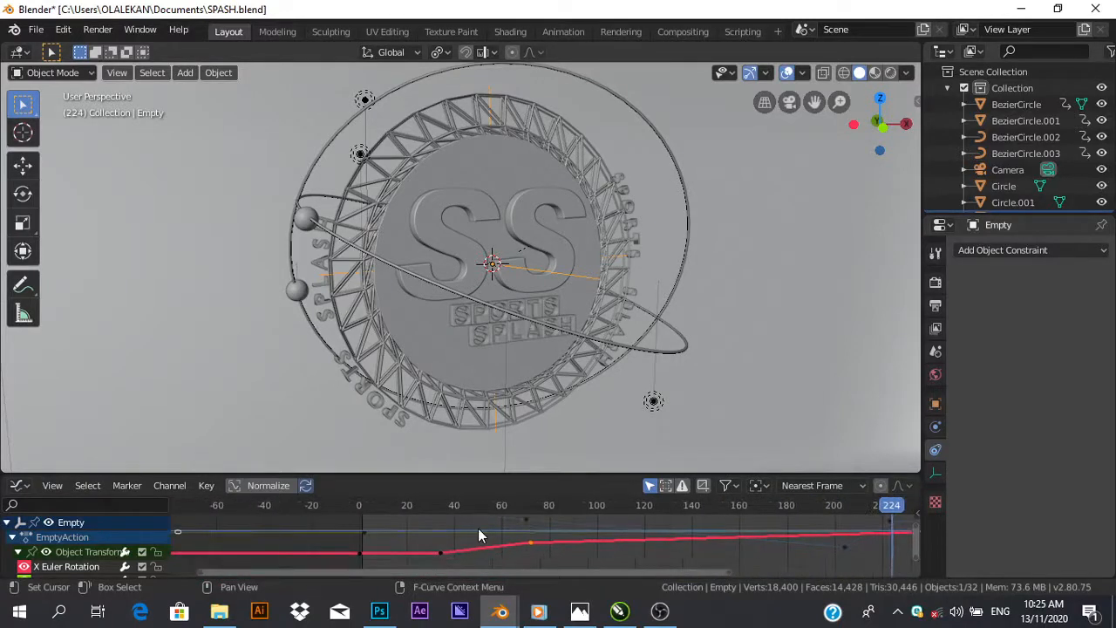
pyautogui.press('n')
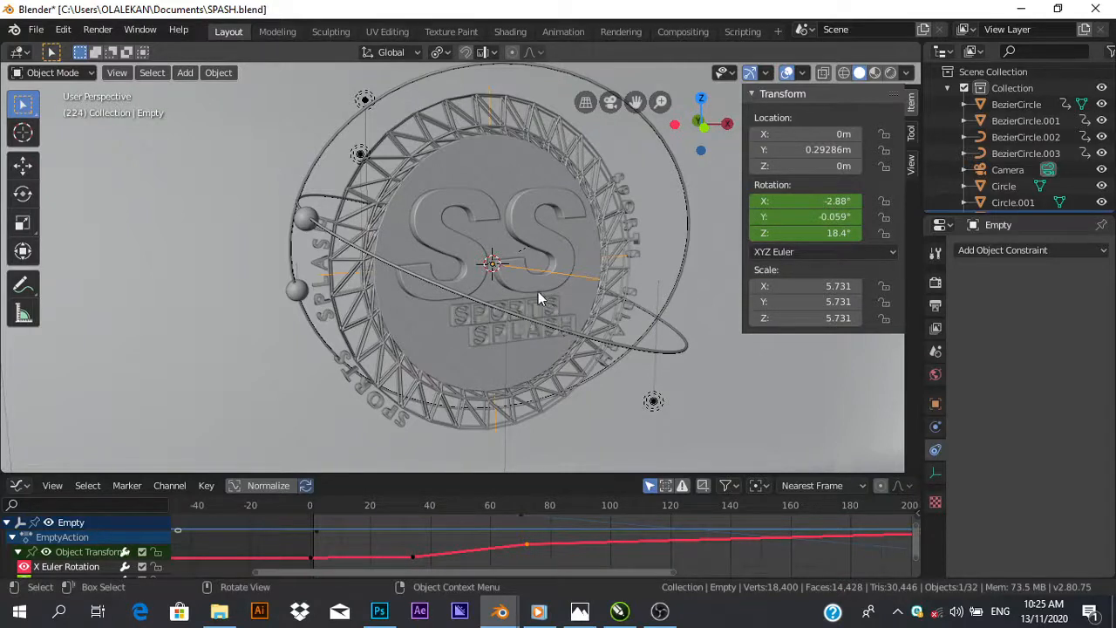
# Try rotating the central empty about the global Z axis and about the global Y axis, cancelling each rotation.
pyautogui.press('r')
pyautogui.press('z')
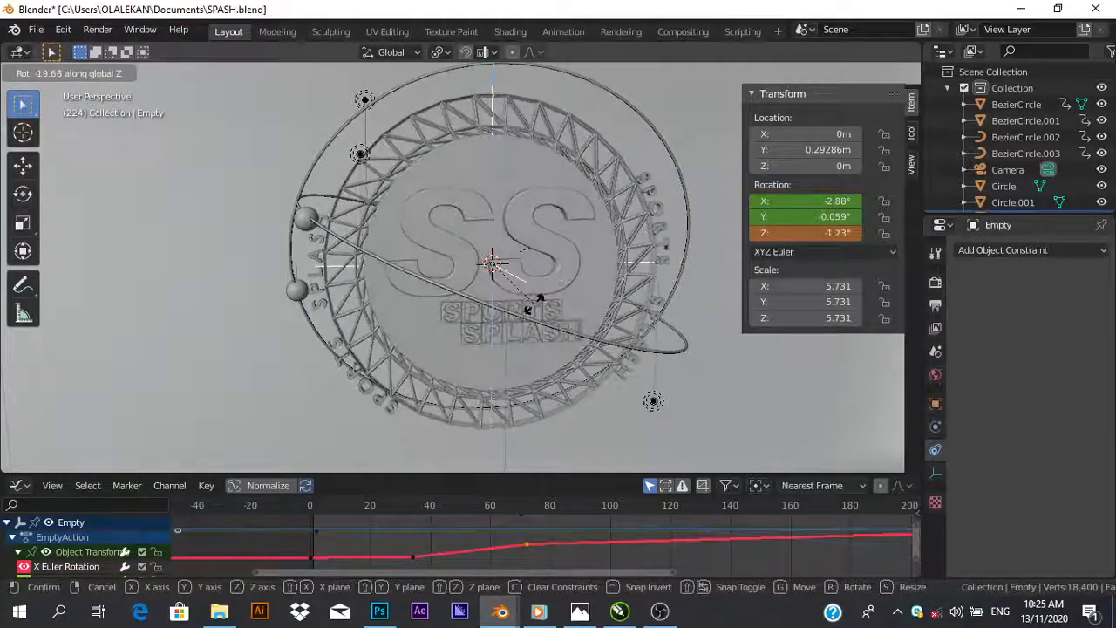
pyautogui.press('Escape')
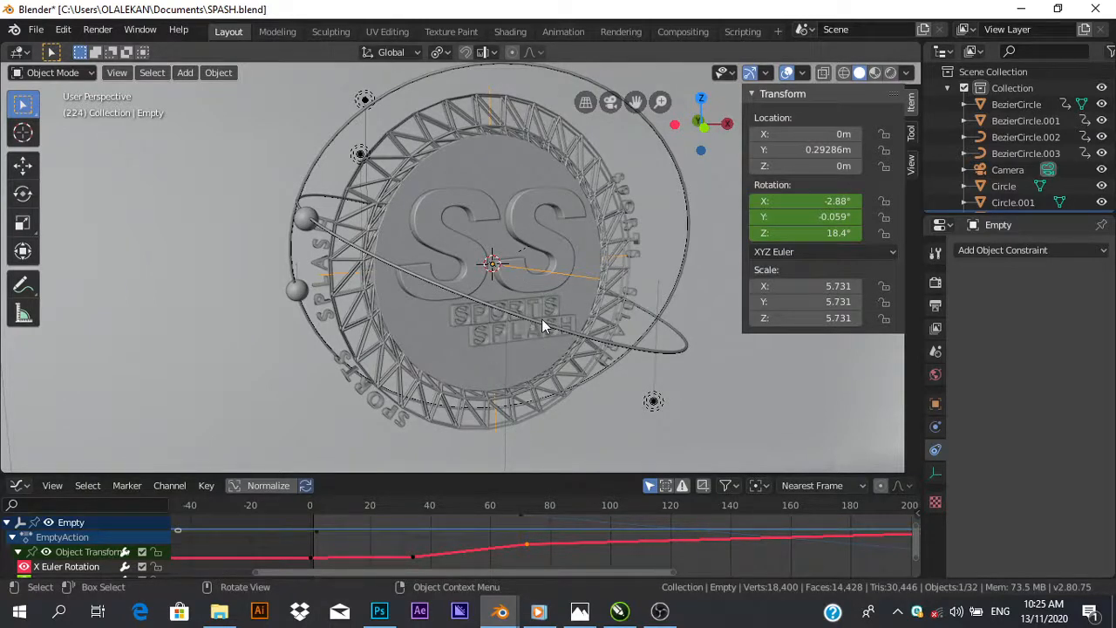
pyautogui.press('r')
pyautogui.press('y')
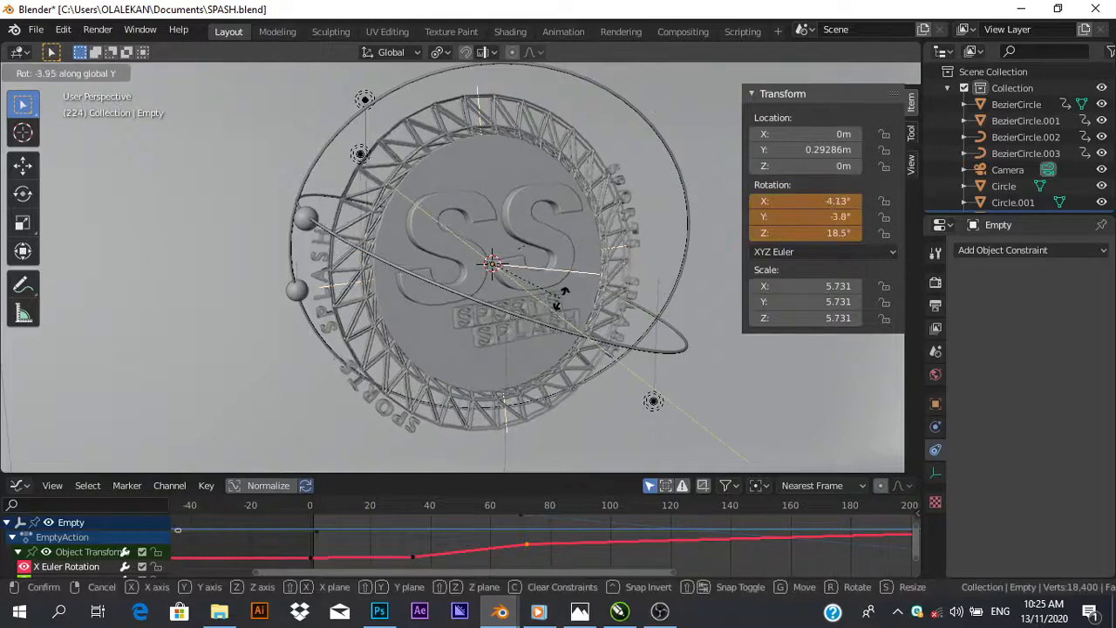
pyautogui.rightClick(559, 310)
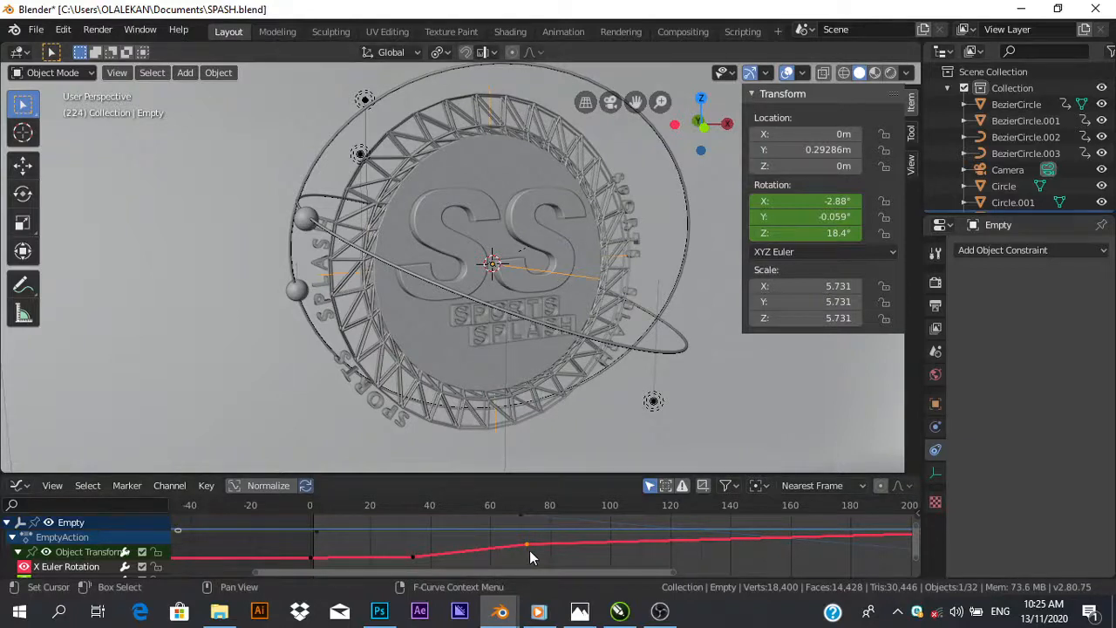
# Try moving the keyframes near frame 70 on the empty's X and Z rotation curves, cancelling each move.
pyautogui.press('g')
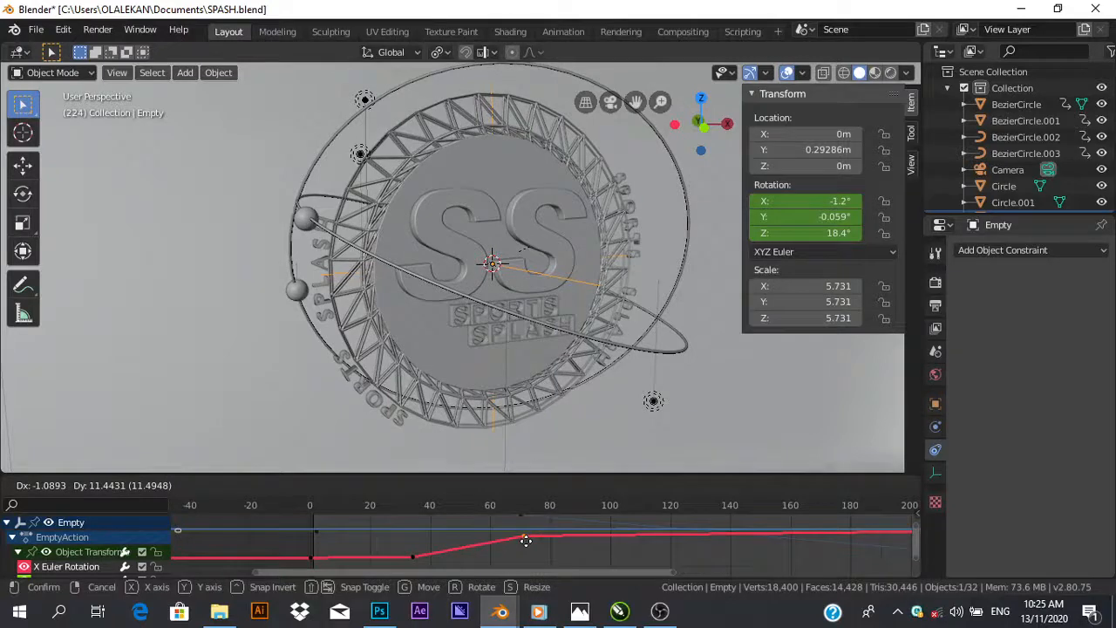
pyautogui.click(527, 542)
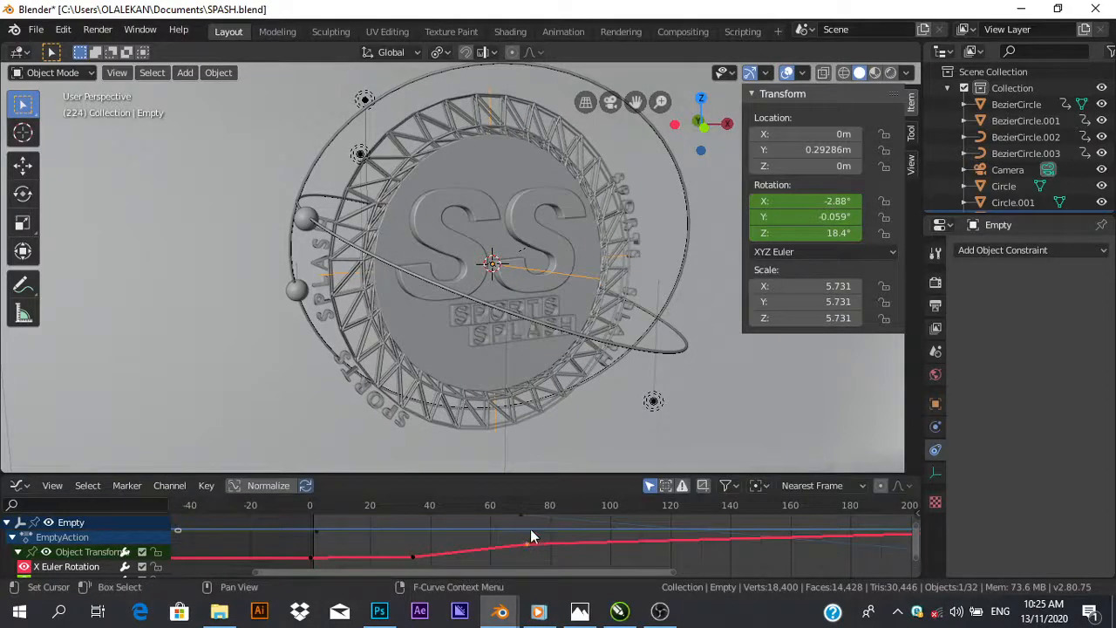
pyautogui.scroll(-2, 535, 531)
pyautogui.moveTo(533, 530); pyautogui.dragTo(529, 549, button='middle')
pyautogui.click(513, 537)
pyautogui.press('g')
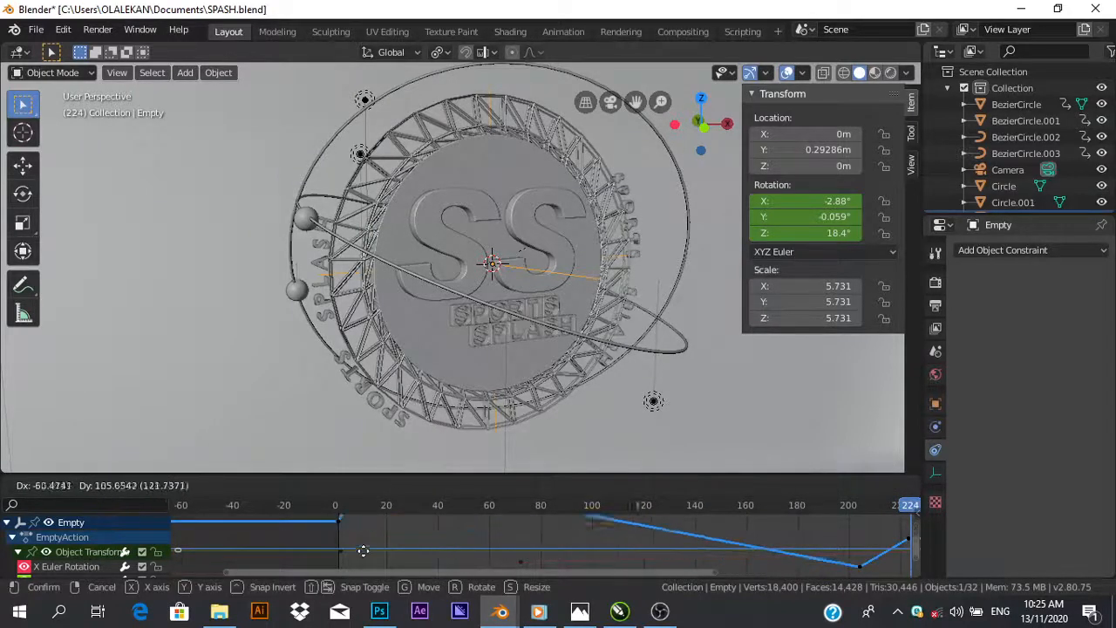
pyautogui.press('Escape')
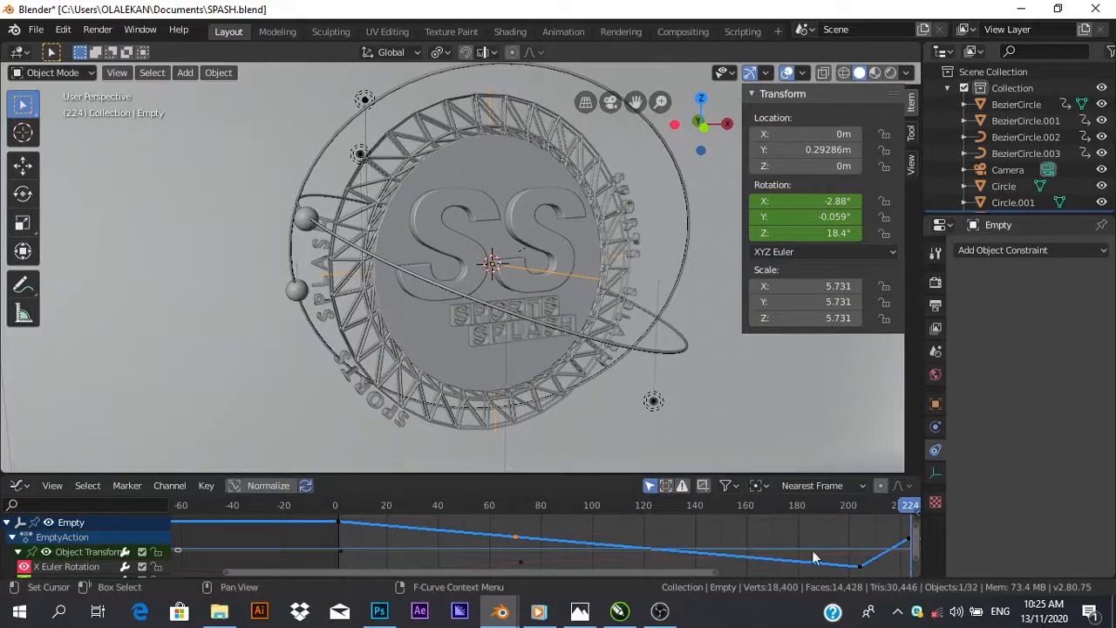
# Try moving the keyframe near frame 205 on the empty's Z rotation curve.
pyautogui.click(863, 571)
pyautogui.press('g')
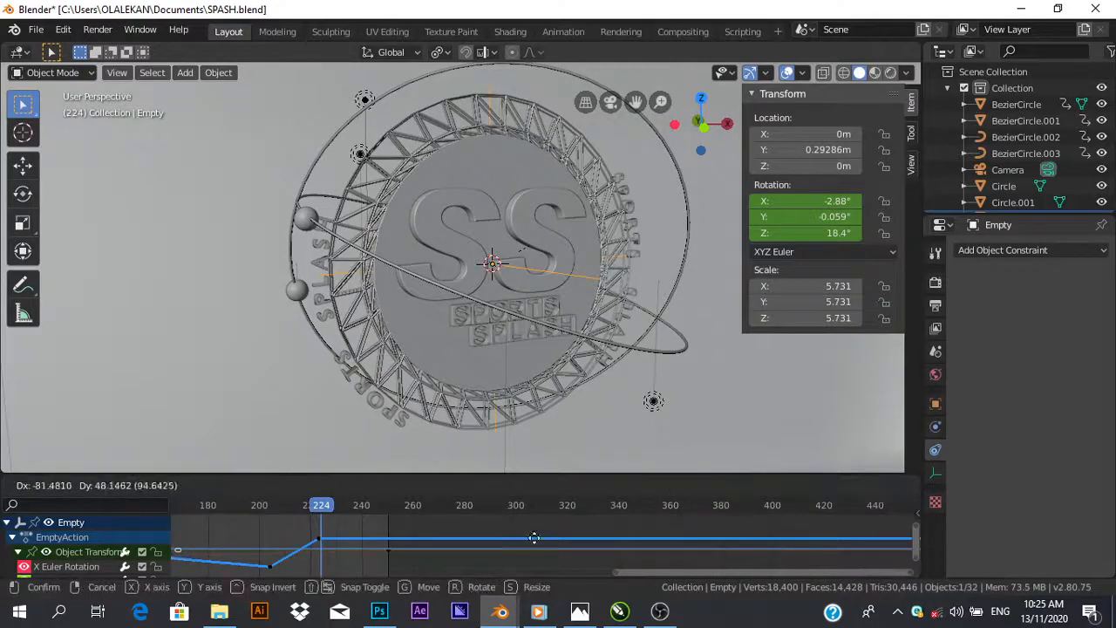
pyautogui.rightClick(362, 556)
pyautogui.scroll(-5, 377, 556)
pyautogui.scroll(-1, 376, 554)
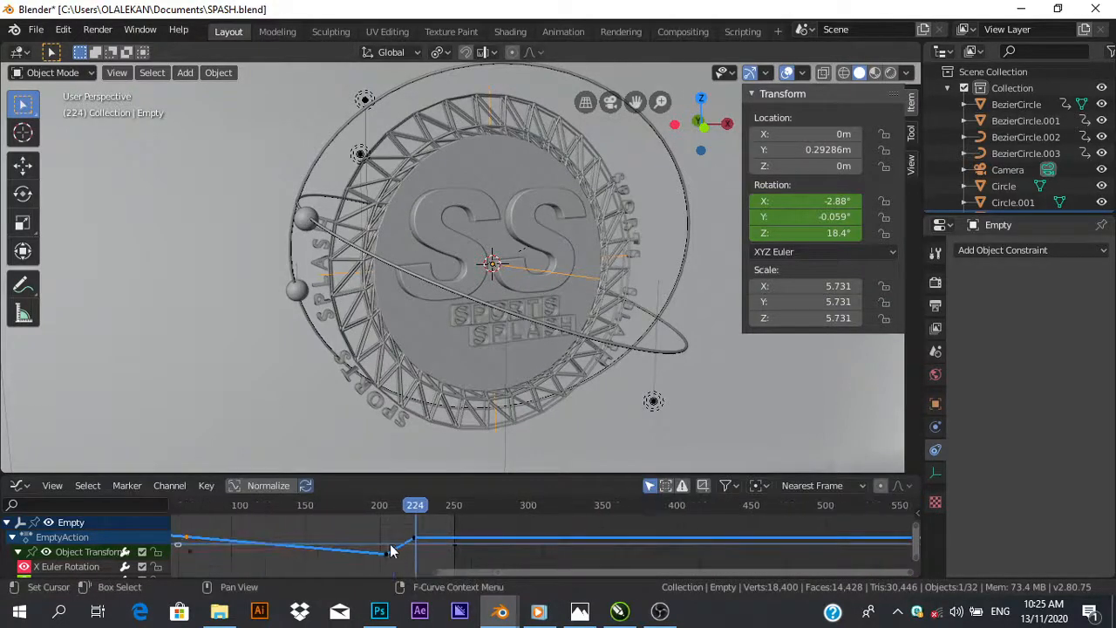
pyautogui.click(421, 540)
pyautogui.scroll(-2, 428, 548)
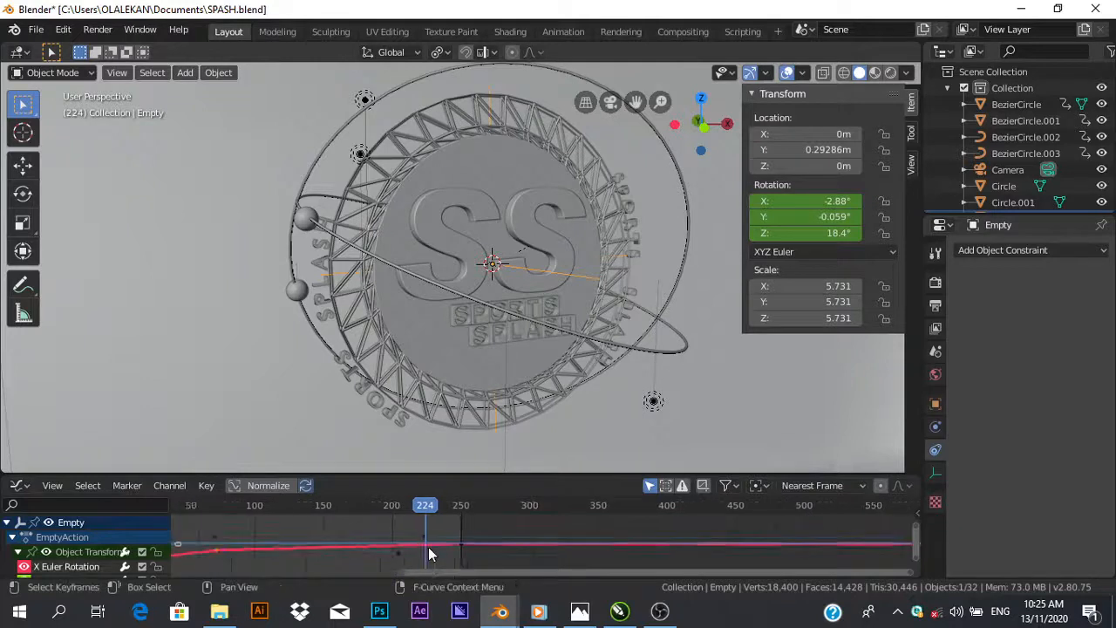
pyautogui.moveTo(364, 538); pyautogui.dragTo(533, 521, button='middle')
pyautogui.click(584, 542)
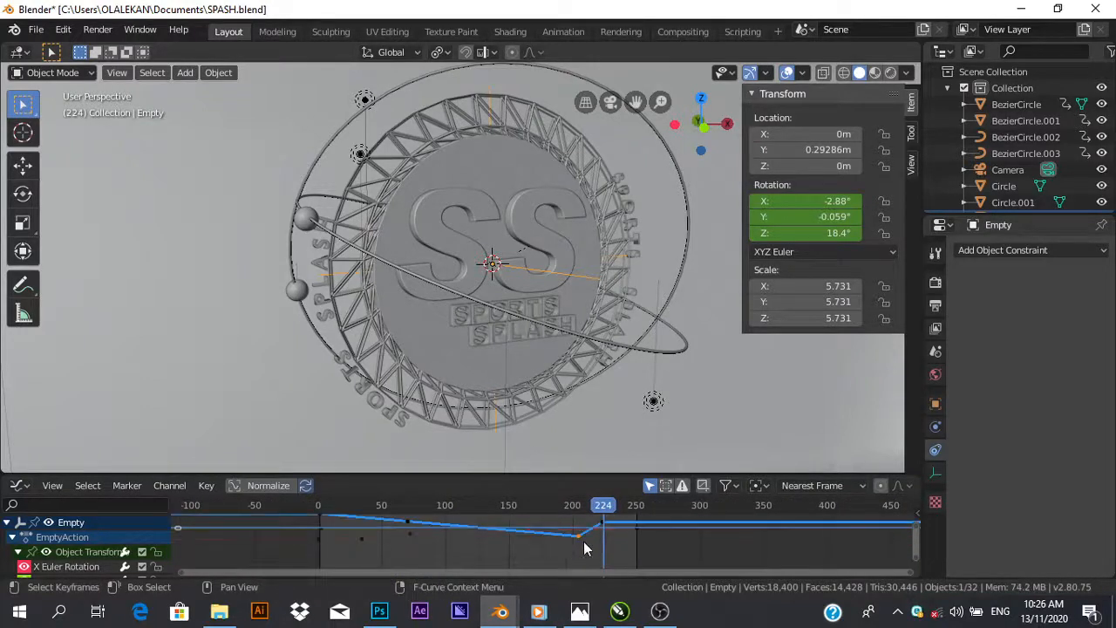
pyautogui.press('g')
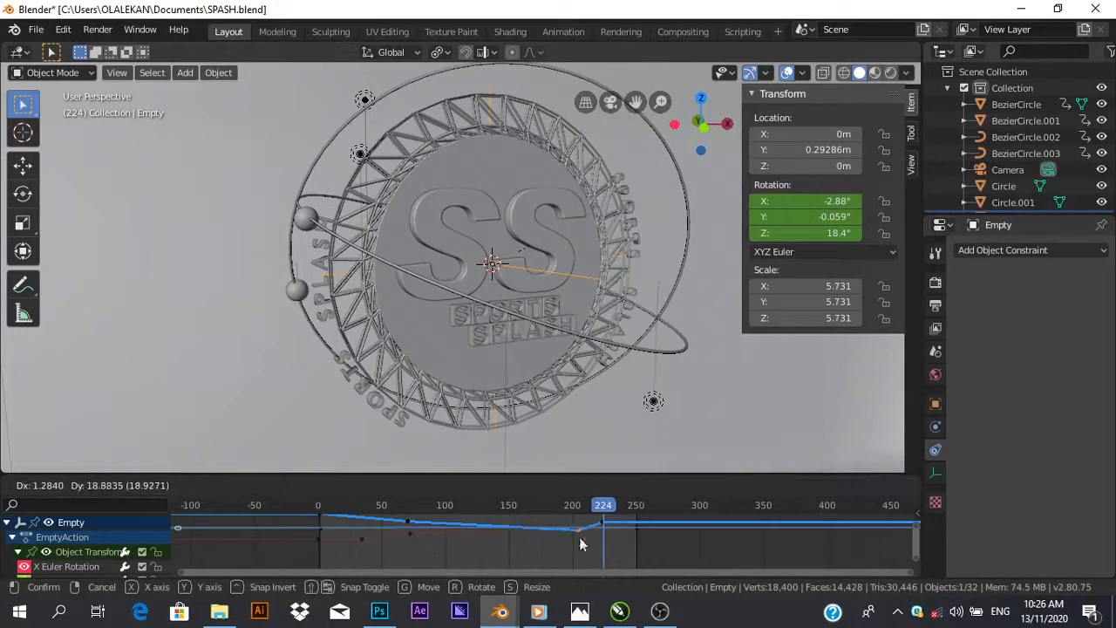
# Try moving the Z rotation keyframe at frame 224 and cancel the move.
pyautogui.click(600, 531)
pyautogui.press('g')
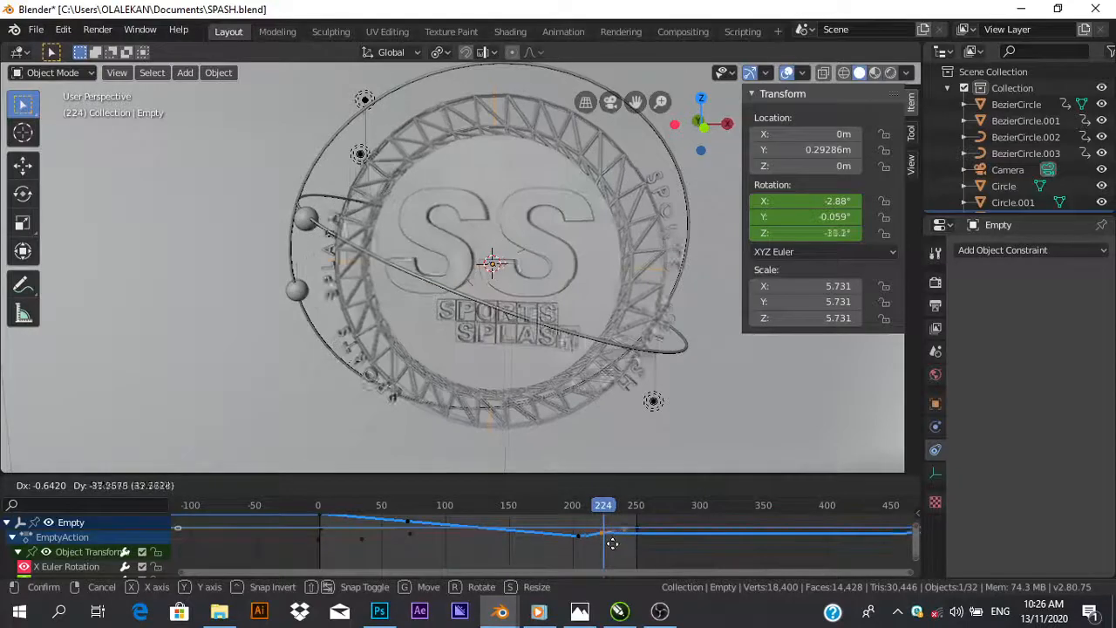
pyautogui.press('Escape')
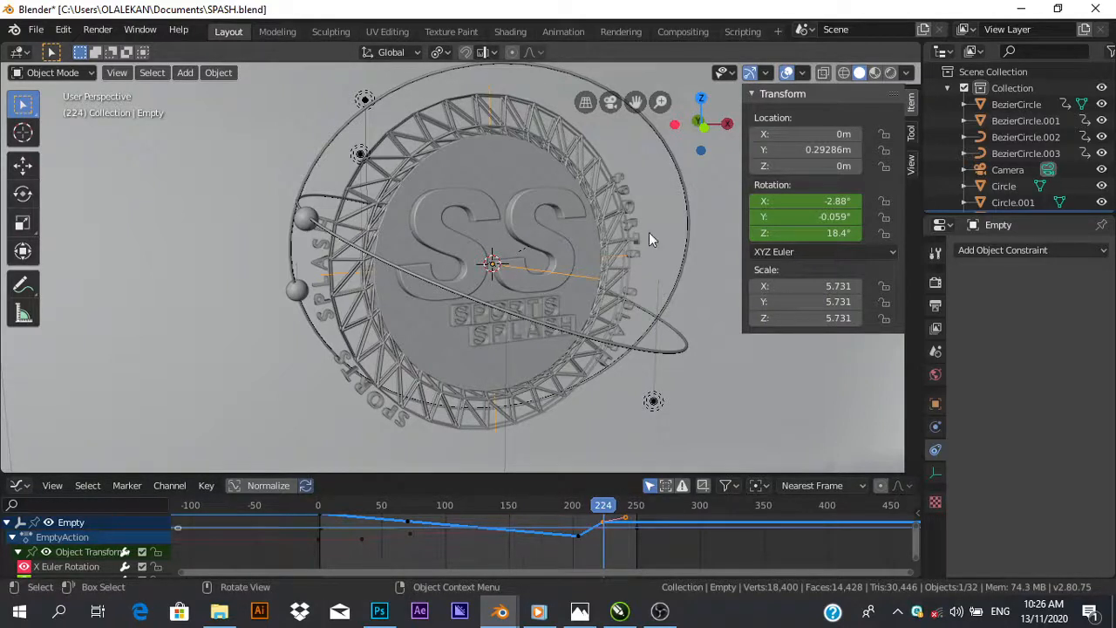
# Select the SPORTS SPLASH lettering that runs around the logo's outer ring.
pyautogui.scroll(3, 491, 258)
pyautogui.scroll(-2, 493, 258)
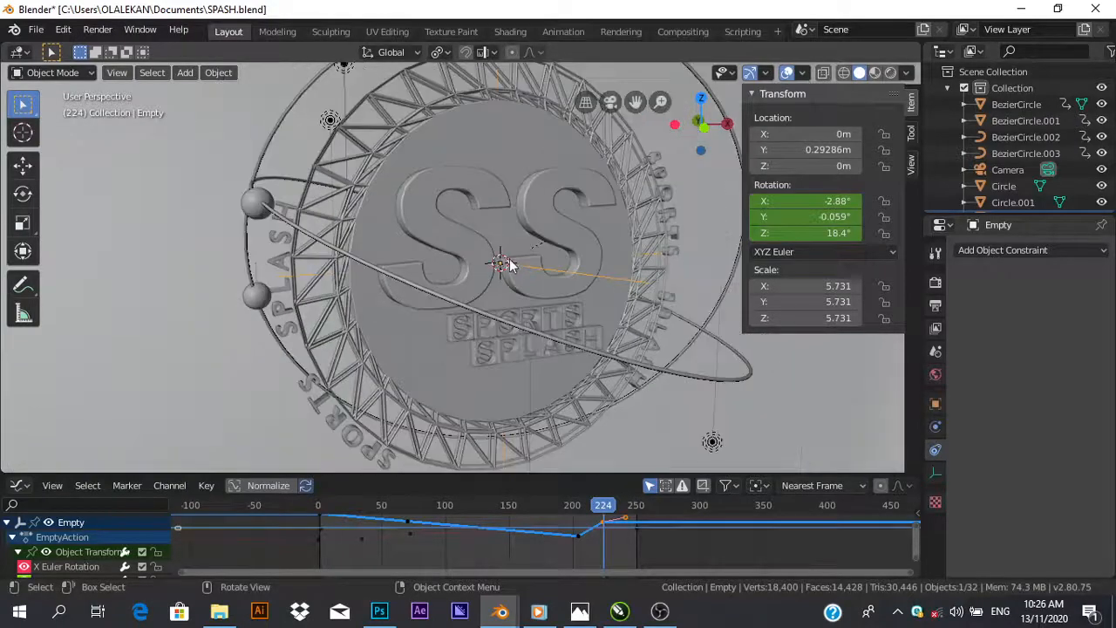
pyautogui.keyDown('shift'); pyautogui.moveTo(511, 264); pyautogui.dragTo(439, 289, button='middle'); pyautogui.keyUp('shift')
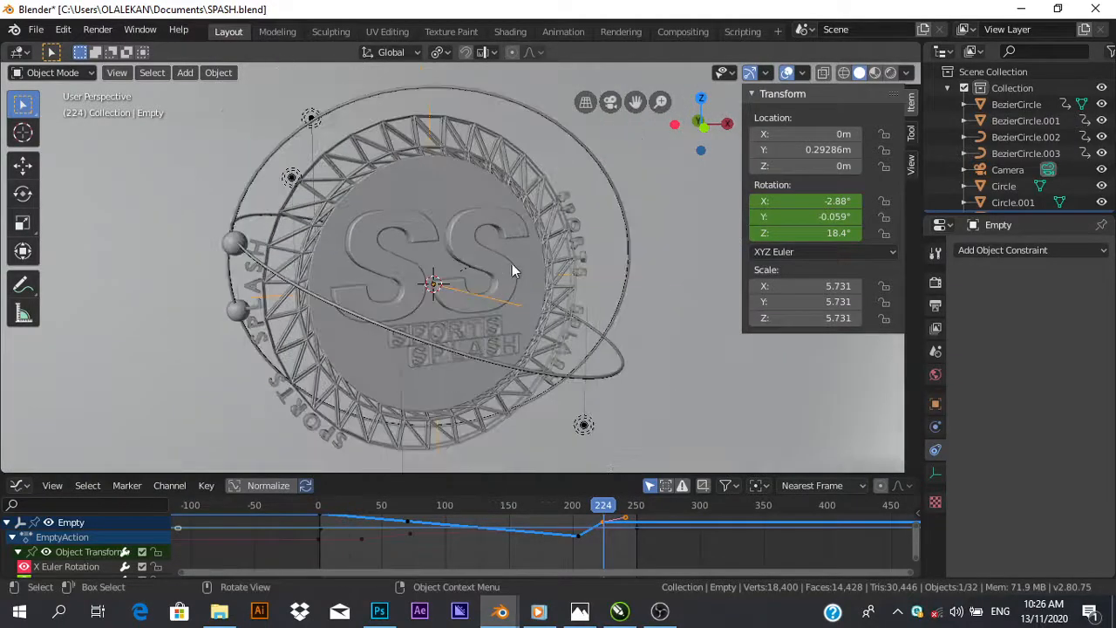
pyautogui.moveTo(512, 264); pyautogui.dragTo(493, 286, button='middle')
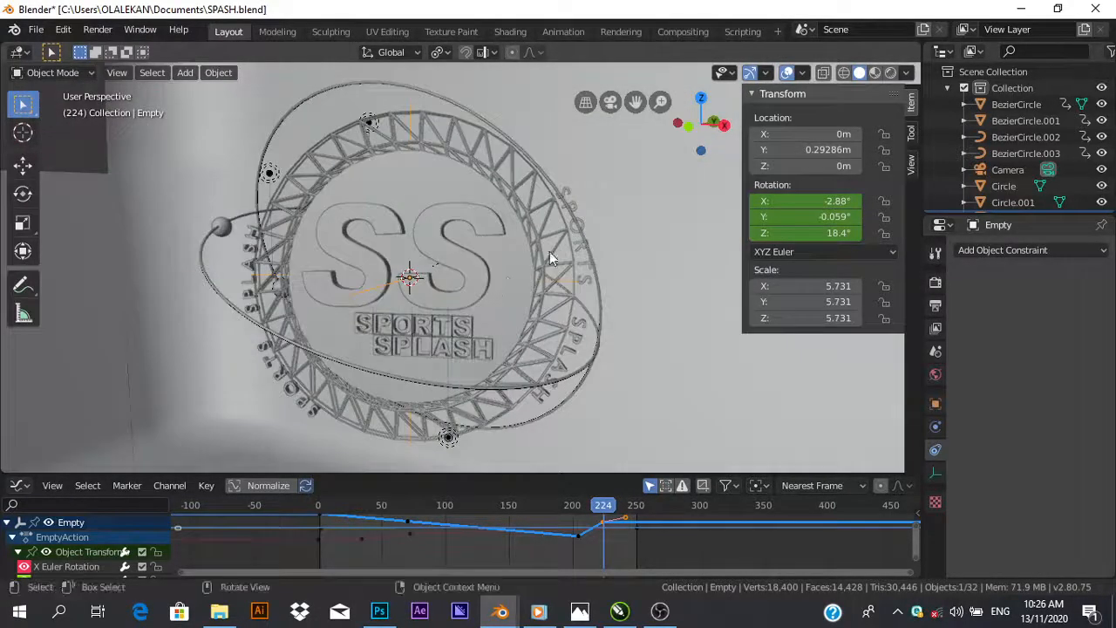
pyautogui.moveTo(549, 251); pyautogui.dragTo(600, 232, button='middle')
pyautogui.click(607, 223)
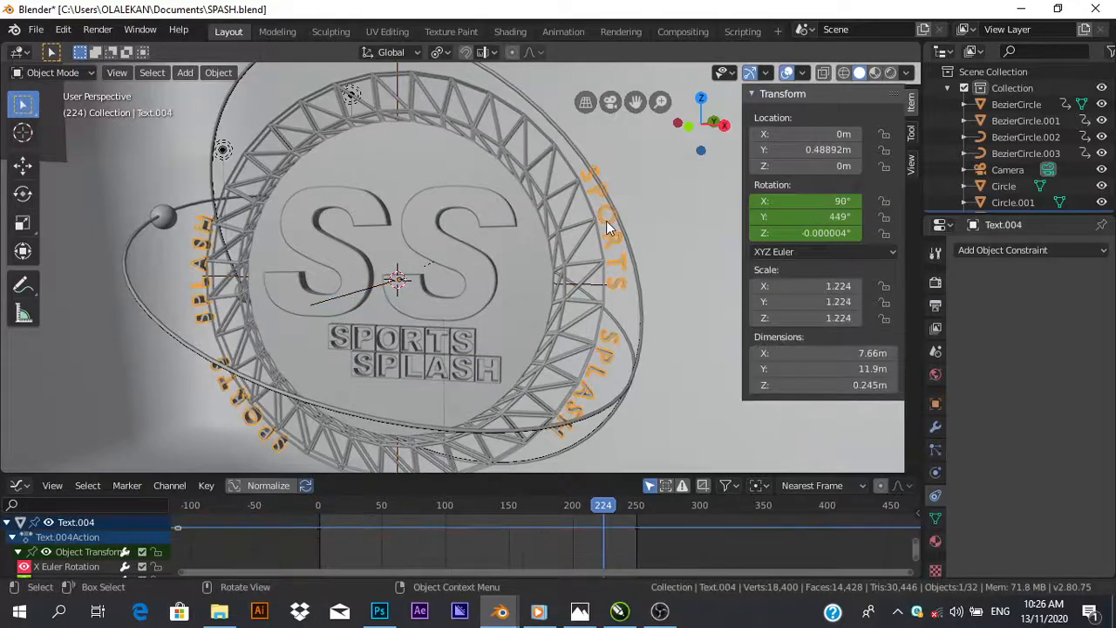
# Examine the outer ring lettering from several angles, switching briefly into Edit Mode and back.
pyautogui.middleClick(529, 262)
pyautogui.scroll(-1, 613, 268)
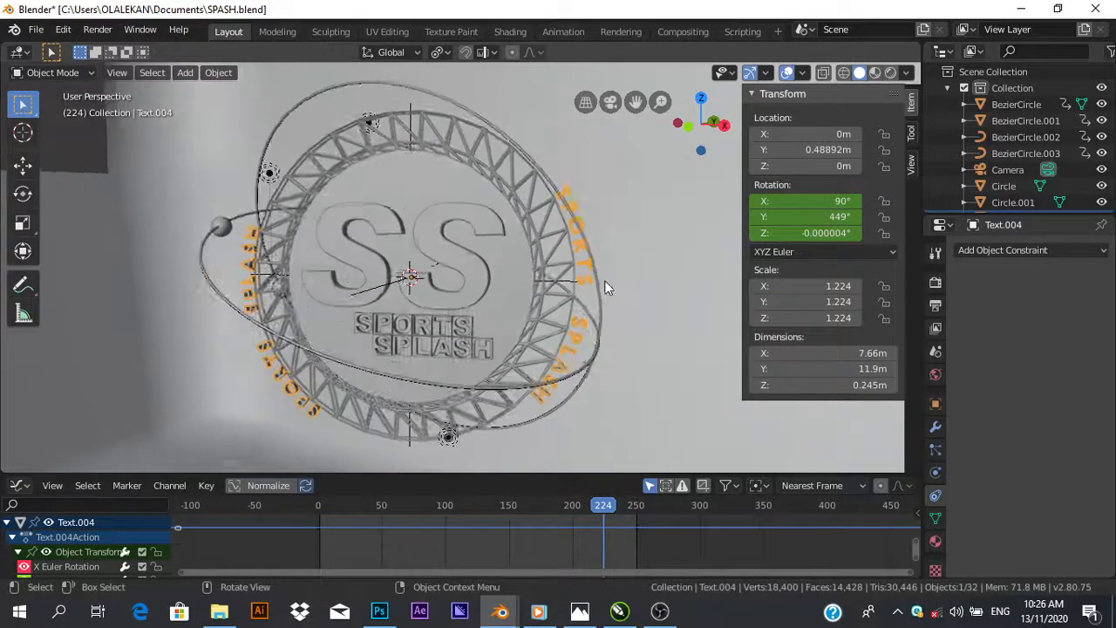
pyautogui.moveTo(603, 281); pyautogui.dragTo(579, 237, button='middle')
pyautogui.moveTo(440, 321); pyautogui.dragTo(409, 321, button='middle')
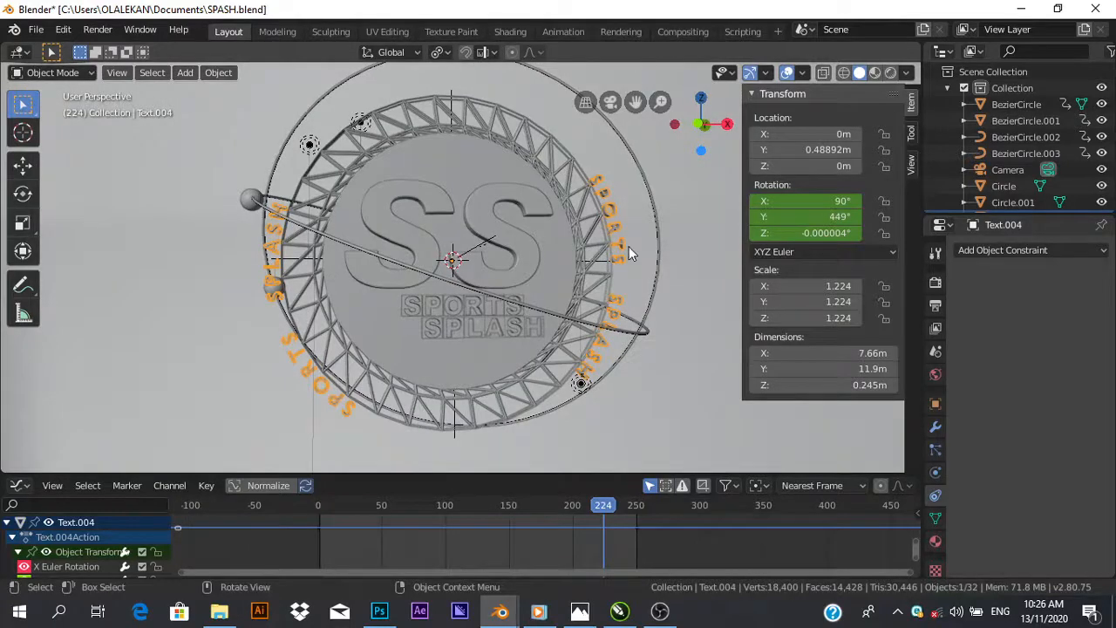
pyautogui.moveTo(630, 252); pyautogui.dragTo(569, 258, button='middle')
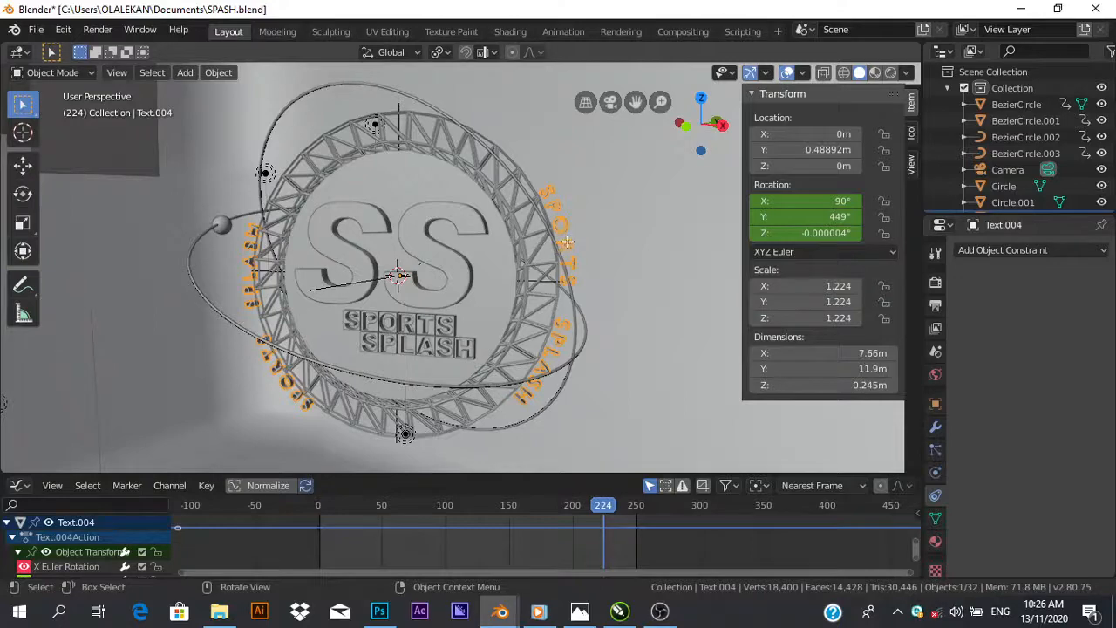
pyautogui.press('Tab')
pyautogui.press('Tab')
pyautogui.moveTo(559, 251); pyautogui.dragTo(549, 242, button='middle')
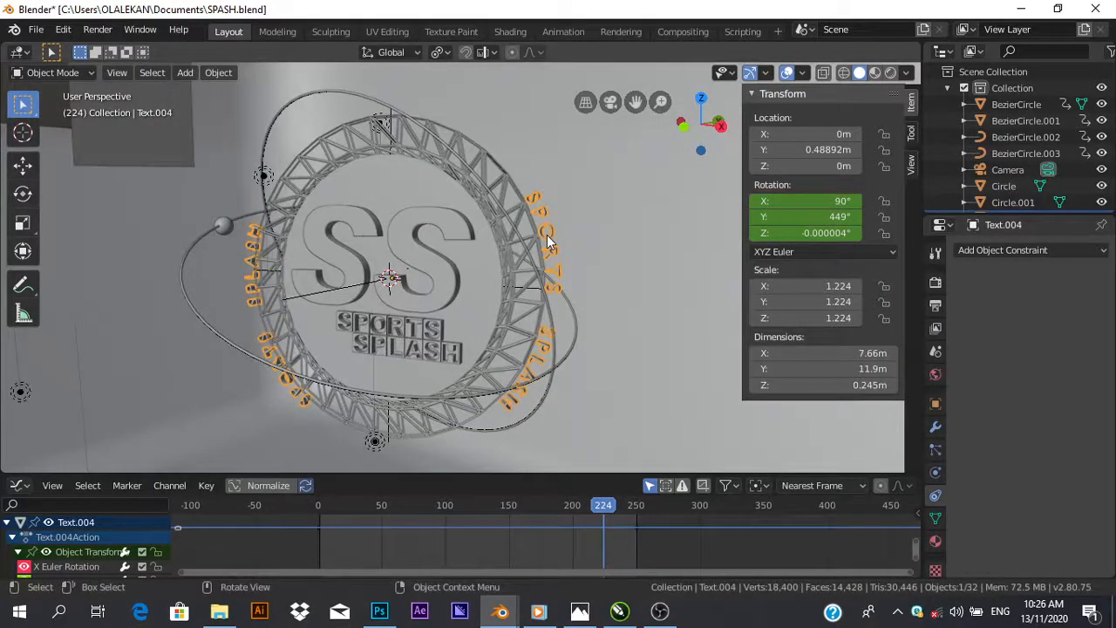
# Display the modifier settings of the outer ring lettering.
pyautogui.moveTo(551, 247); pyautogui.dragTo(591, 250, button='middle')
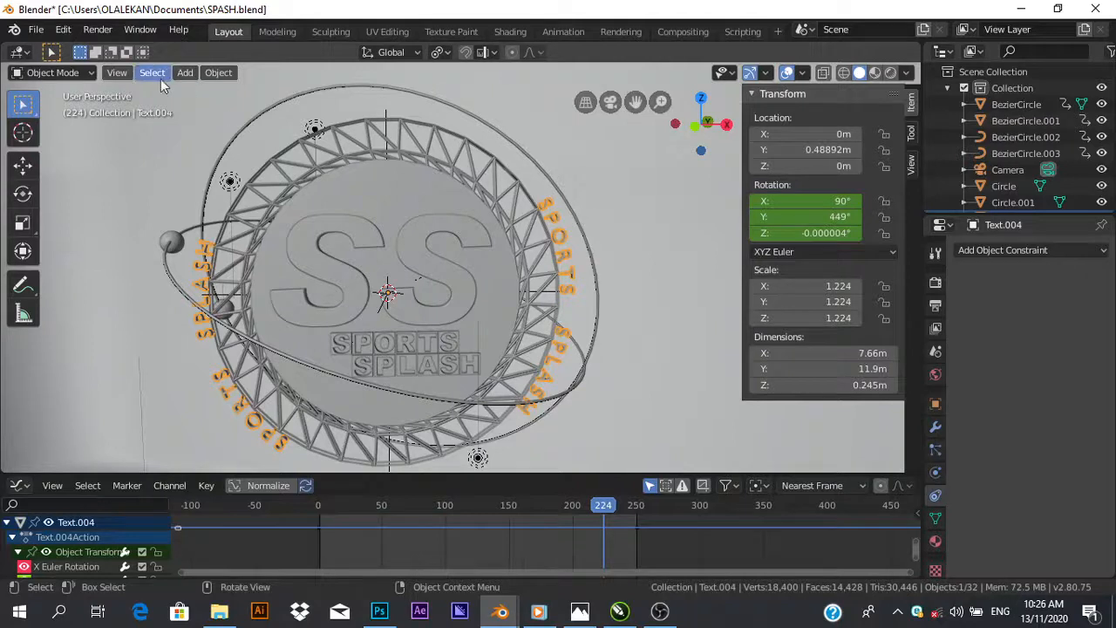
pyautogui.click(218, 74)
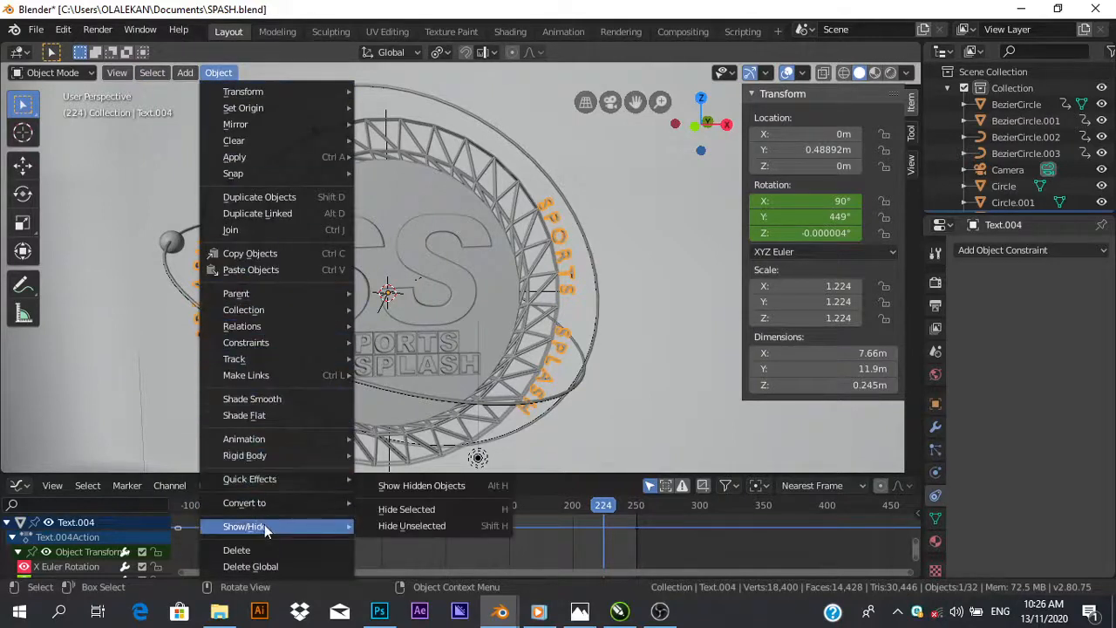
pyautogui.moveTo(279, 503)
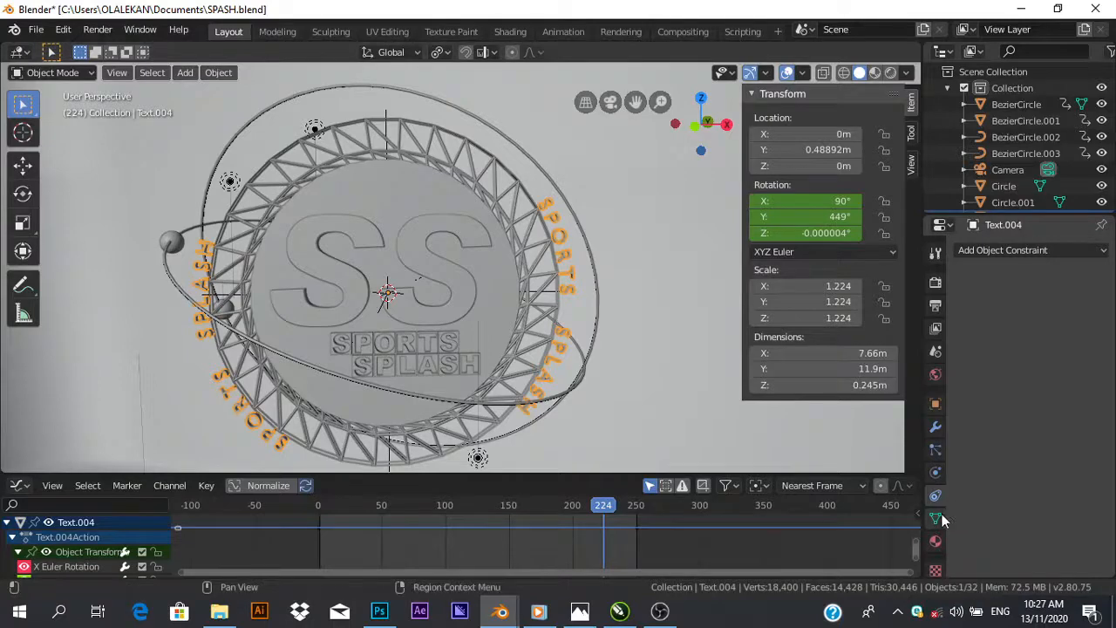
pyautogui.click(935, 427)
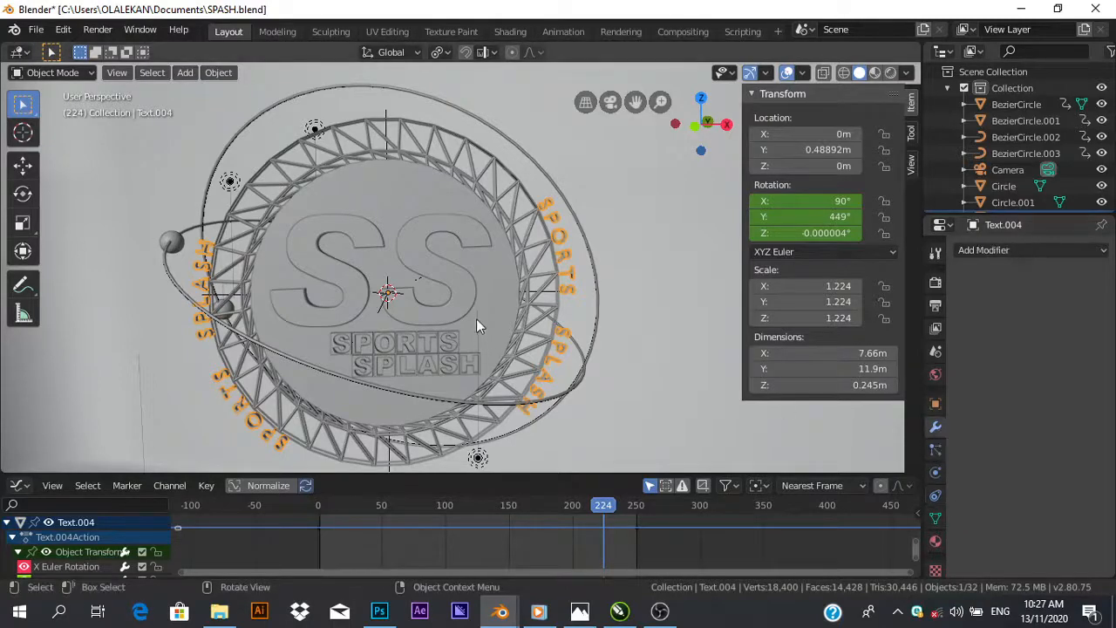
# Inspect the outer ring lettering up close and from several angles around the logo.
pyautogui.scroll(-1, 624, 260)
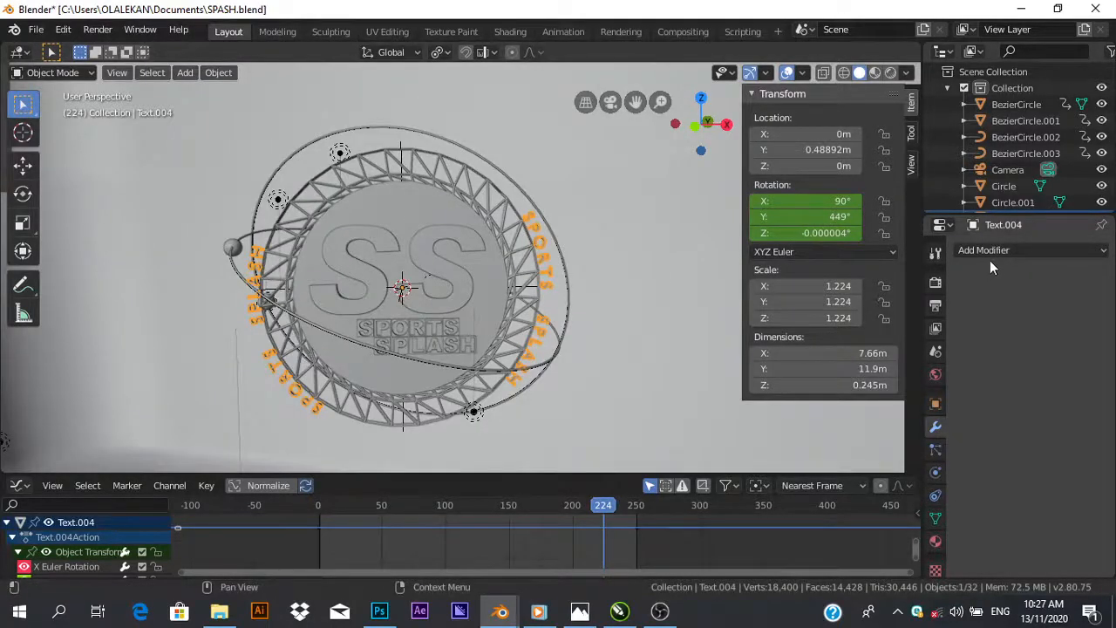
pyautogui.scroll(1, 563, 277)
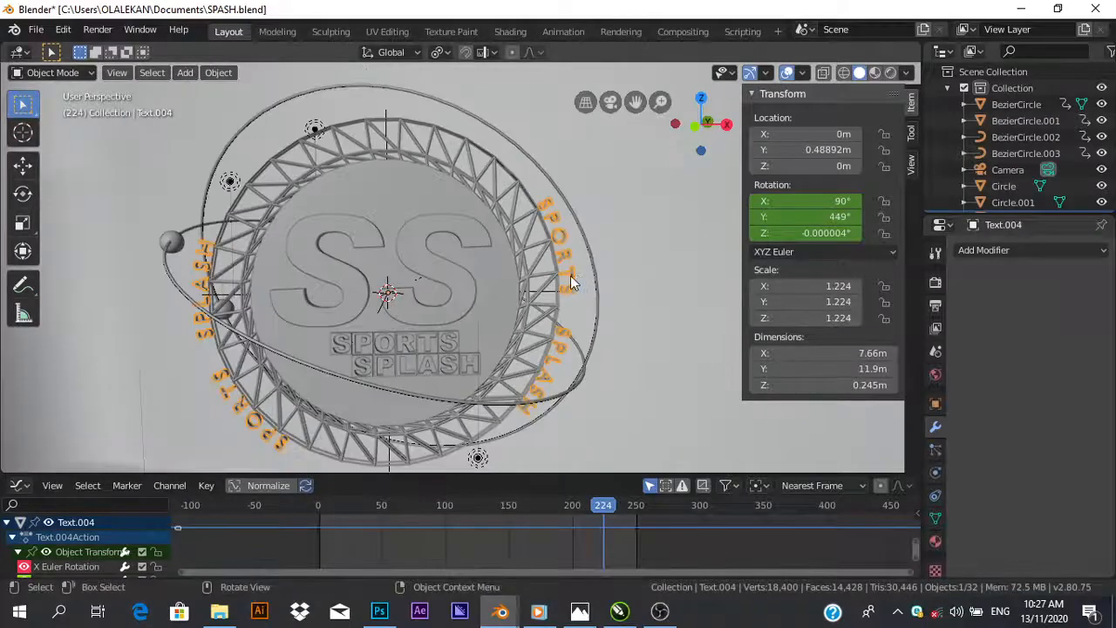
pyautogui.scroll(2, 544, 277)
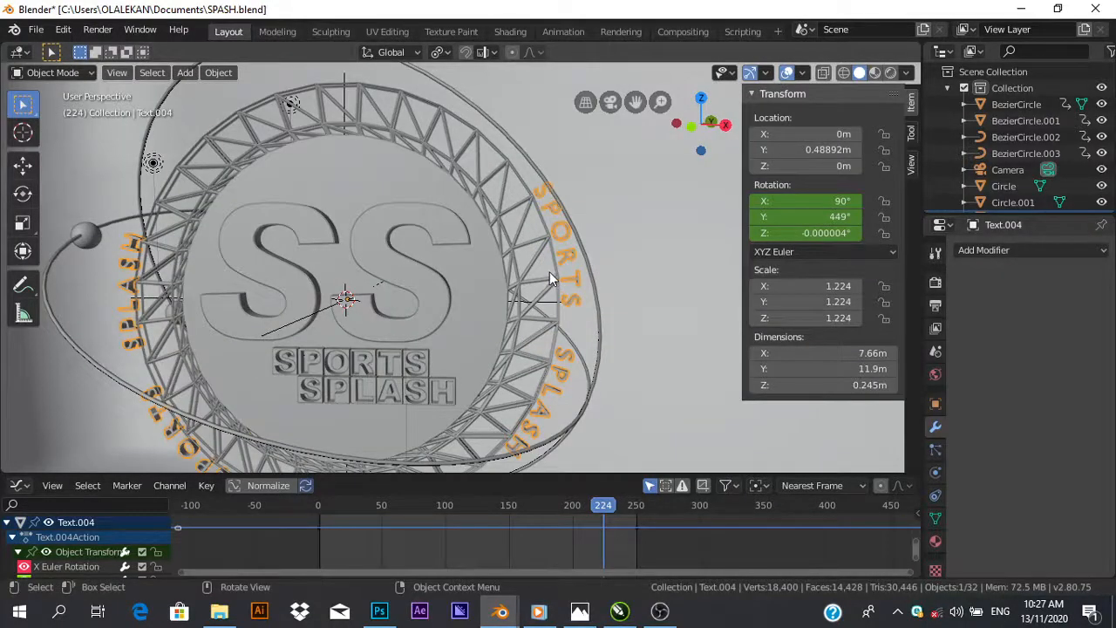
pyautogui.moveTo(549, 273); pyautogui.dragTo(502, 311, button='middle')
pyautogui.scroll(2, 518, 309)
pyautogui.scroll(-2, 598, 207)
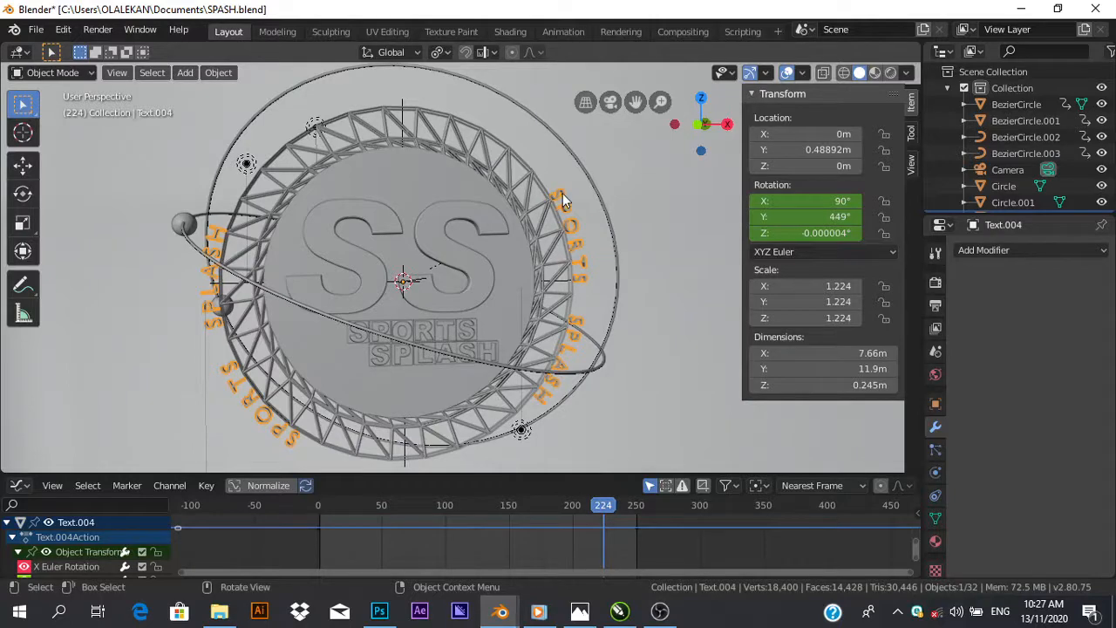
pyautogui.scroll(-2, 487, 295)
pyautogui.moveTo(486, 295); pyautogui.dragTo(501, 273, button='middle')
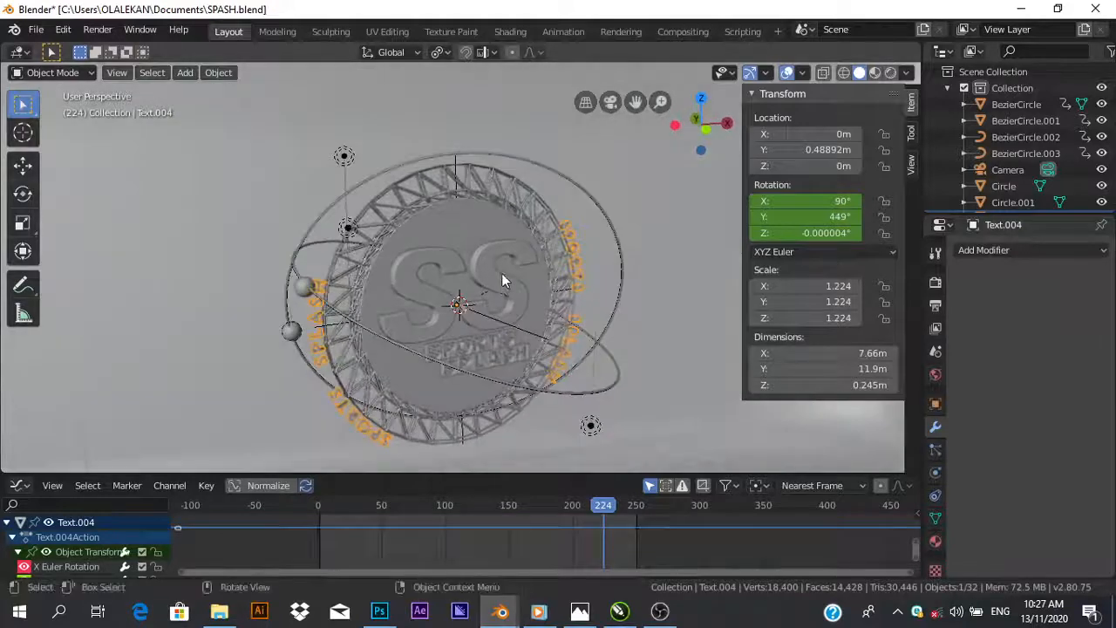
# Select the large outer orbit ring and switch the selection to the tilted orbit ring, BezierCircle, to inspect its rotation values.
pyautogui.click(582, 186)
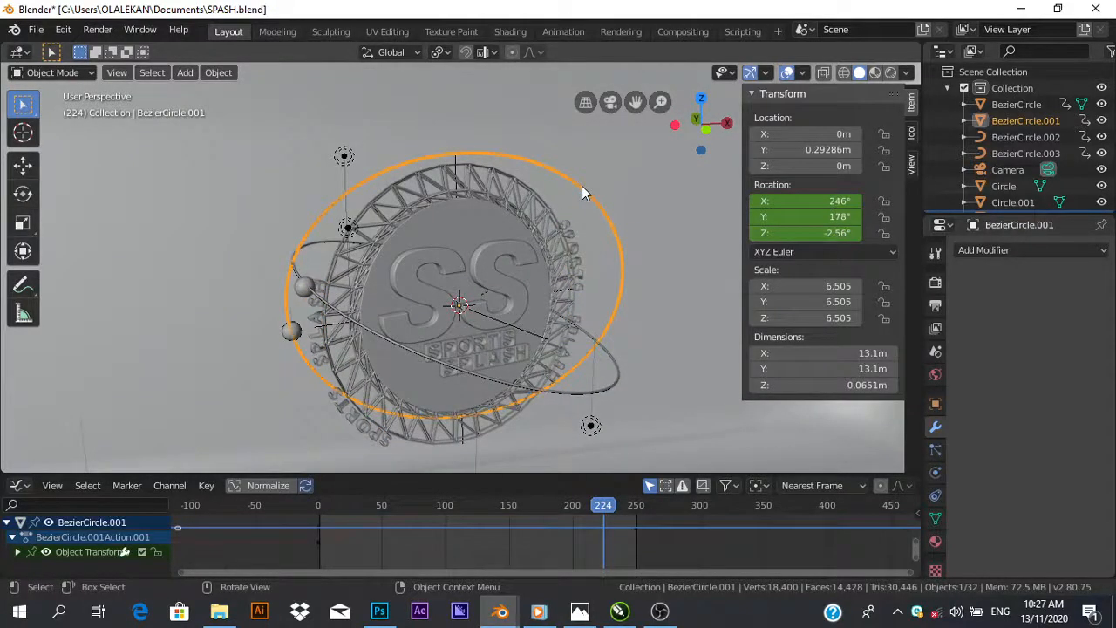
pyautogui.click(608, 387)
pyautogui.moveTo(608, 387); pyautogui.dragTo(600, 364, button='middle')
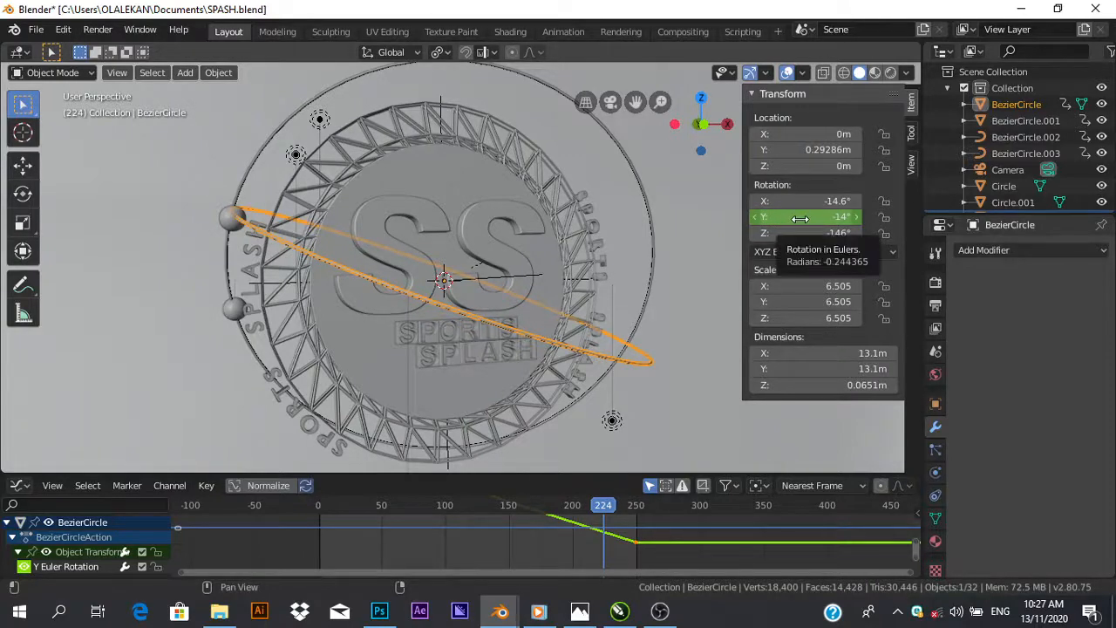
pyautogui.moveTo(502, 306); pyautogui.dragTo(504, 319, button='middle')
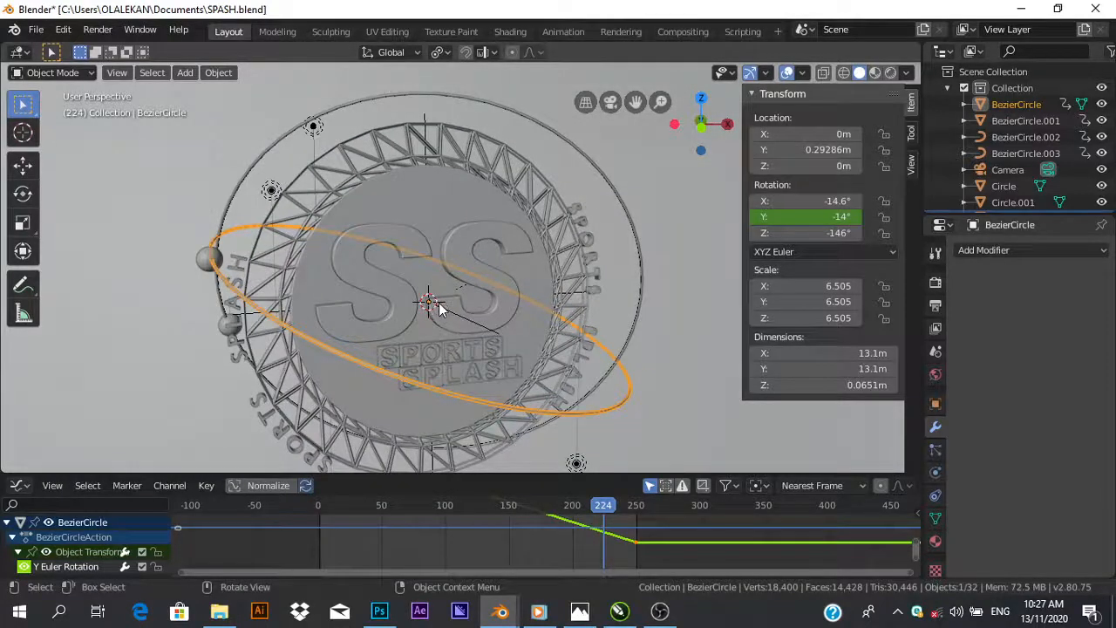
pyautogui.moveTo(436, 306); pyautogui.dragTo(419, 313, button='middle')
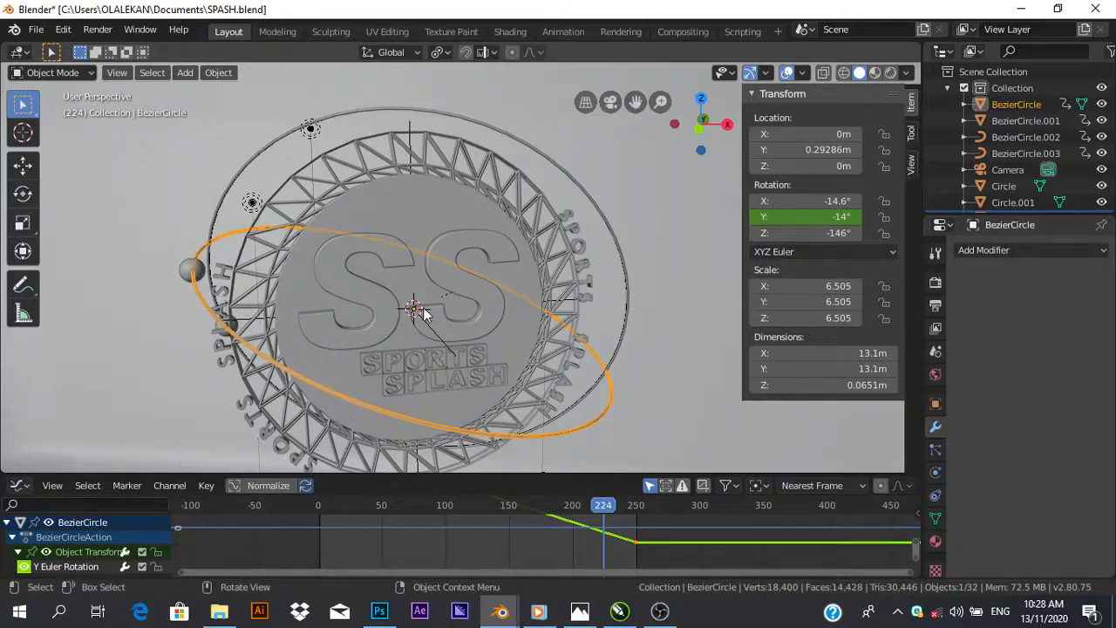
# Try rotating the tilted orbit ring about the global Y axis and cancel the rotation.
pyautogui.moveTo(416, 276); pyautogui.dragTo(482, 283, button='middle')
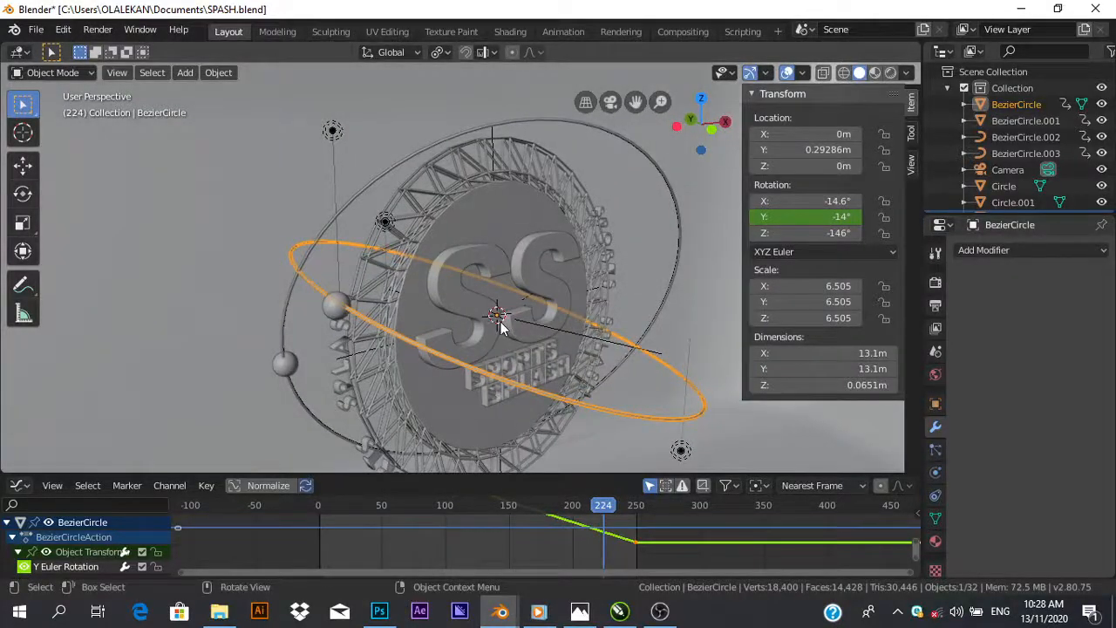
pyautogui.scroll(5, 474, 323)
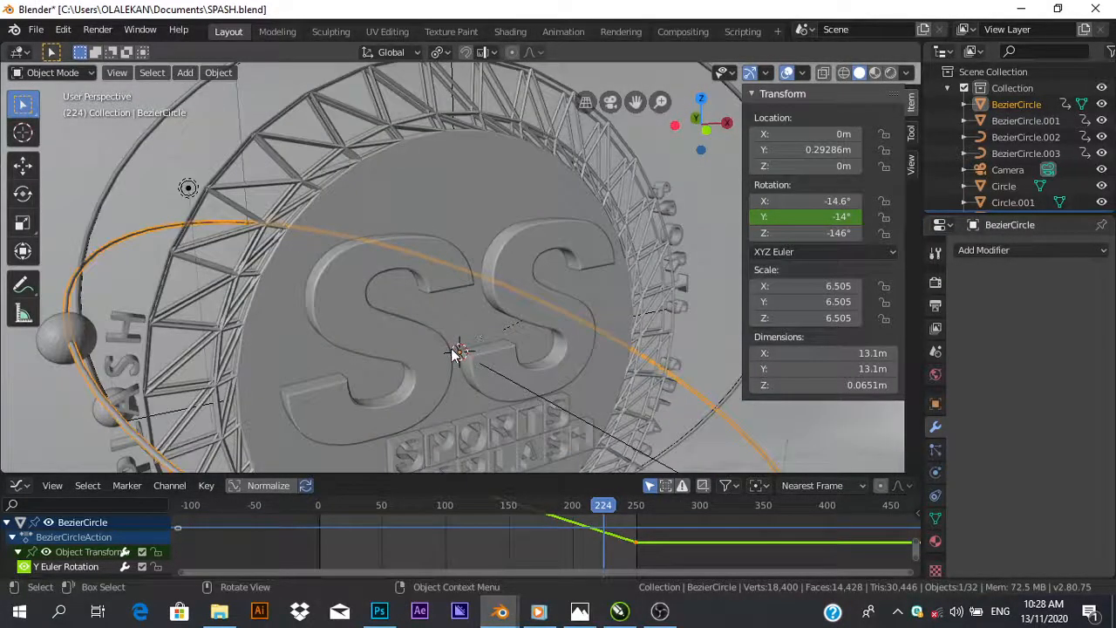
pyautogui.scroll(-2, 451, 348)
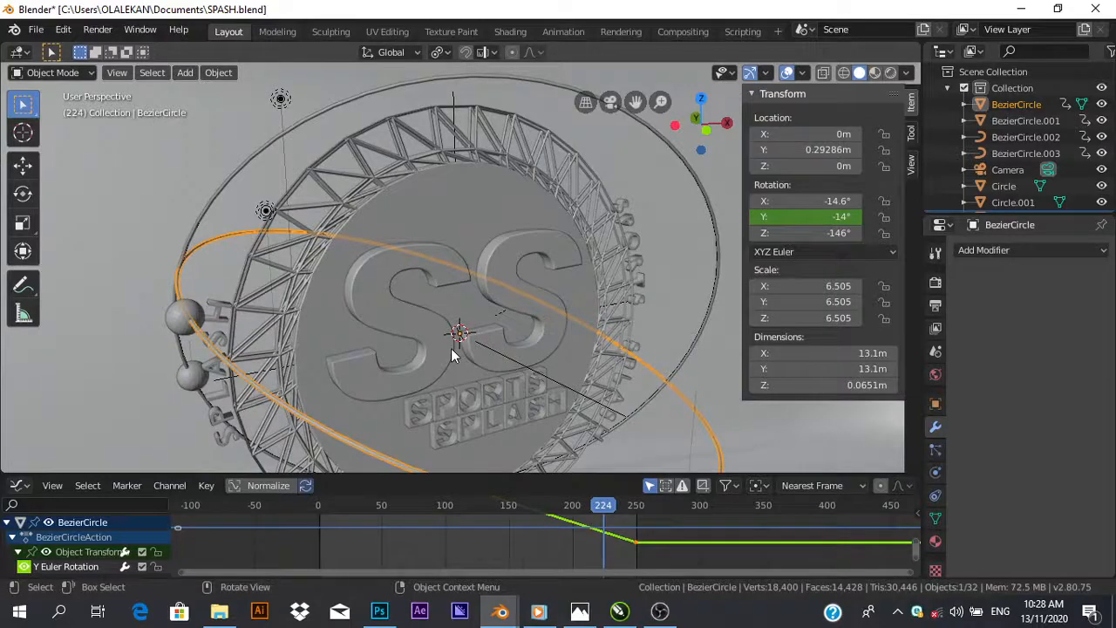
pyautogui.moveTo(451, 348); pyautogui.dragTo(436, 334, button='middle')
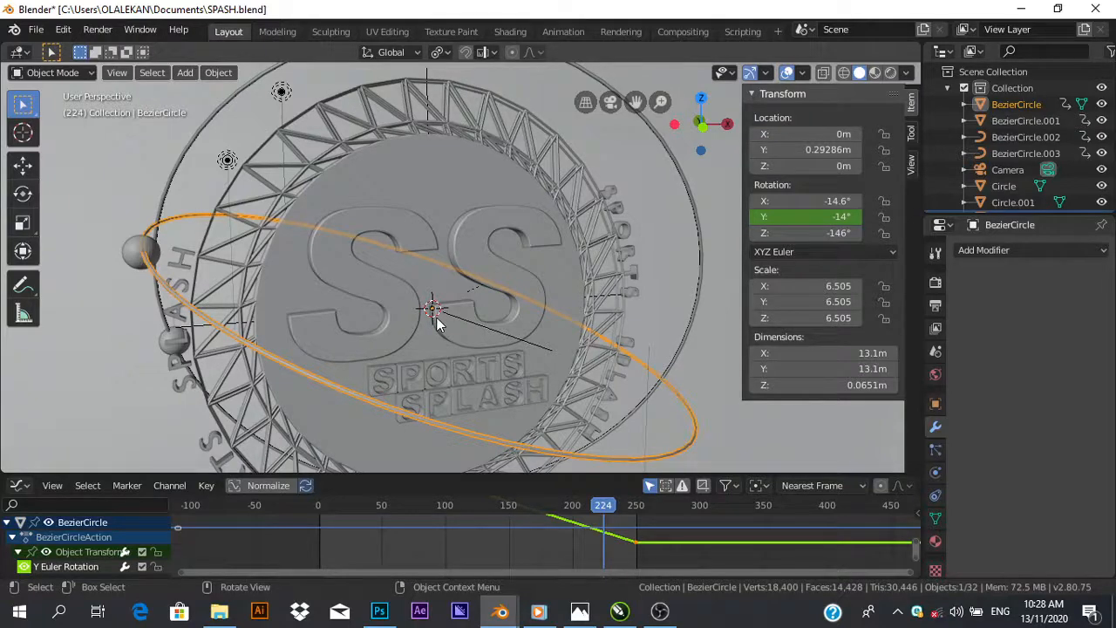
pyautogui.press('r')
pyautogui.press('y')
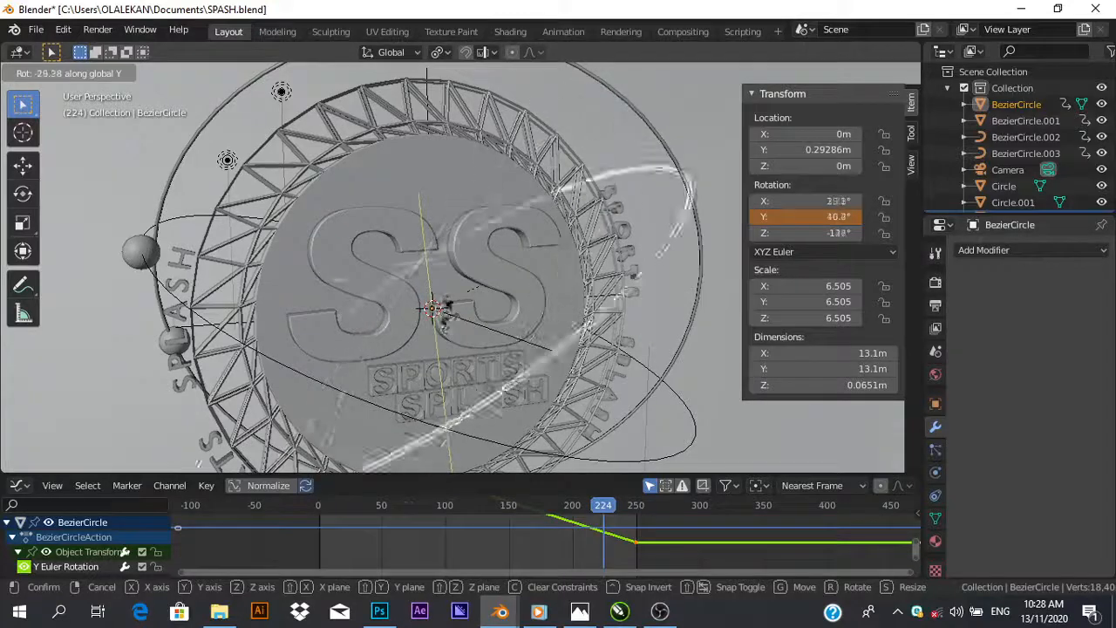
pyautogui.rightClick(454, 341)
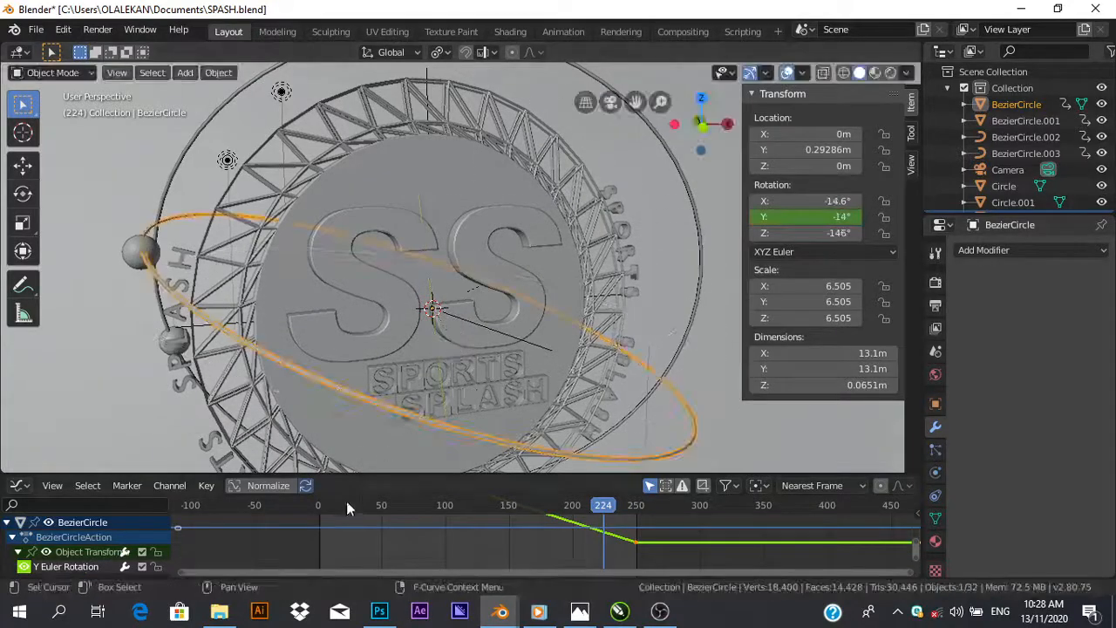
# Review the tilted orbit ring's Y rotation animation at frames 1, 86 and 109.
pyautogui.click(319, 510)
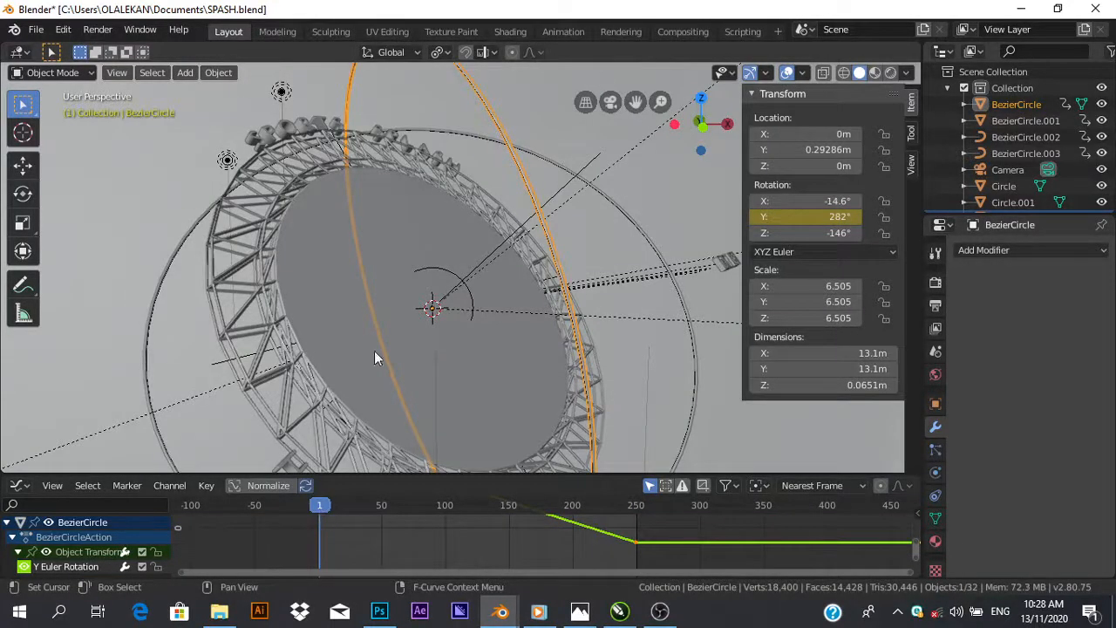
pyautogui.scroll(-5, 394, 305)
pyautogui.moveTo(414, 273); pyautogui.dragTo(390, 281, button='middle')
pyautogui.scroll(4, 390, 281)
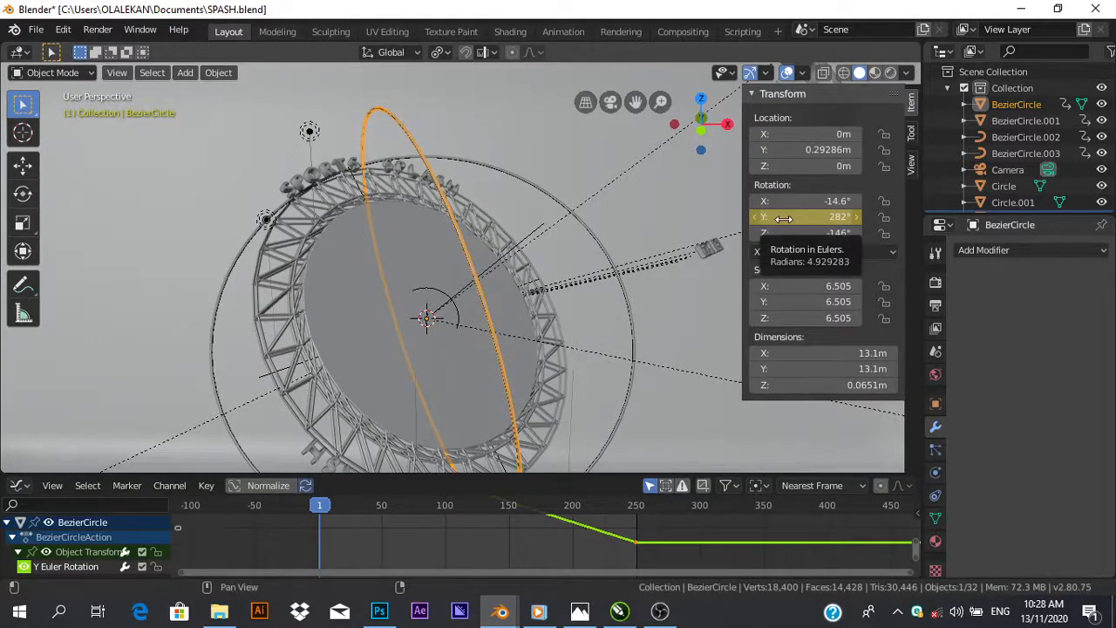
pyautogui.moveTo(381, 510); pyautogui.dragTo(427, 509)
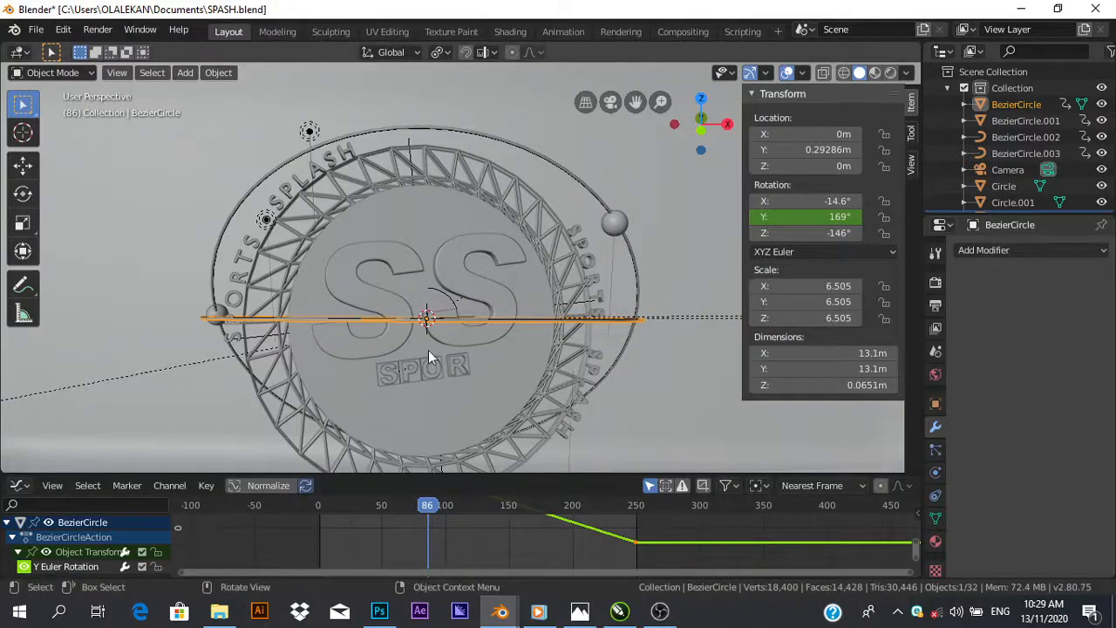
pyautogui.moveTo(416, 346); pyautogui.dragTo(455, 341, button='middle')
pyautogui.moveTo(427, 506); pyautogui.dragTo(457, 508)
pyautogui.scroll(4, 448, 310)
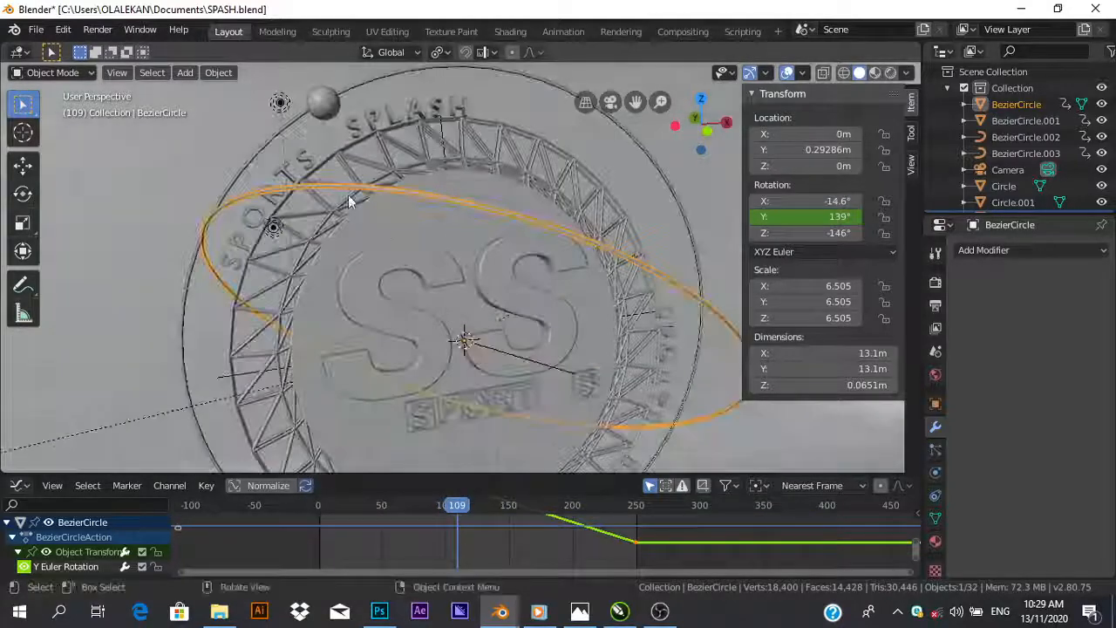
# Select the SPORTS SPLASH lettering around the outer ring at frame 109.
pyautogui.click(305, 166)
pyautogui.scroll(-3, 403, 301)
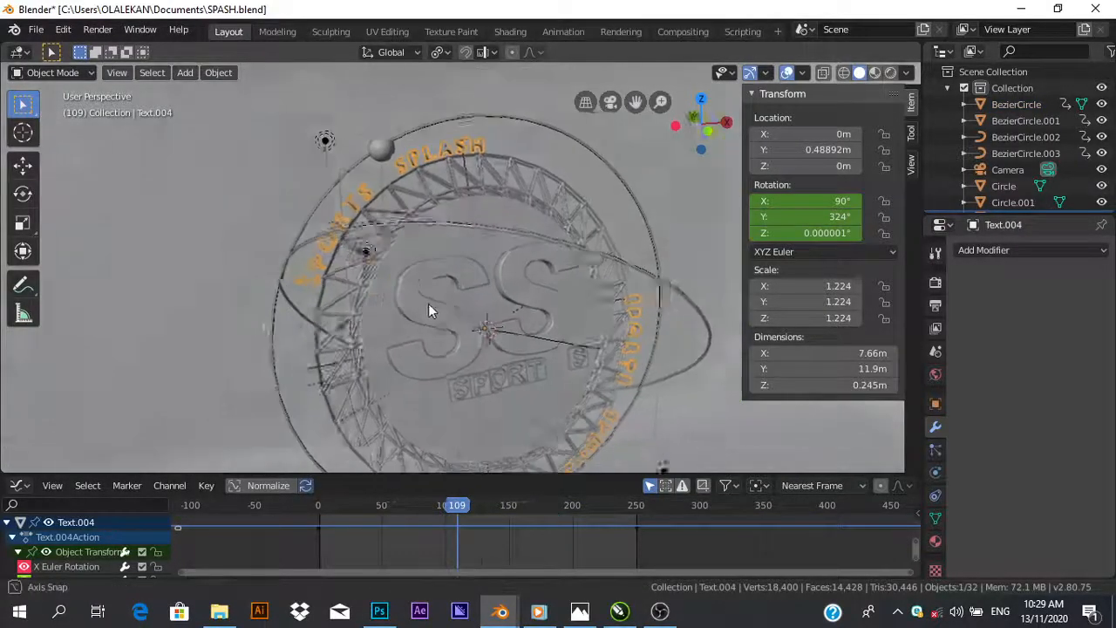
pyautogui.moveTo(429, 304); pyautogui.dragTo(453, 304, button='middle')
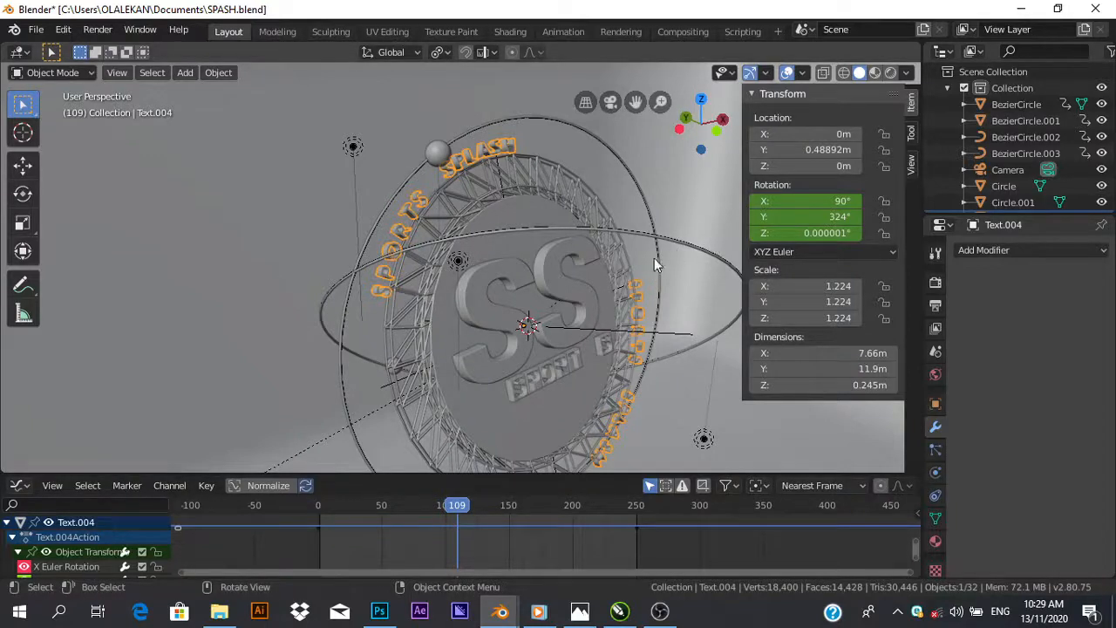
# Try rotating the outer ring lettering about the global Y and X axes, cancelling each rotation.
pyautogui.press('r')
pyautogui.press('y')
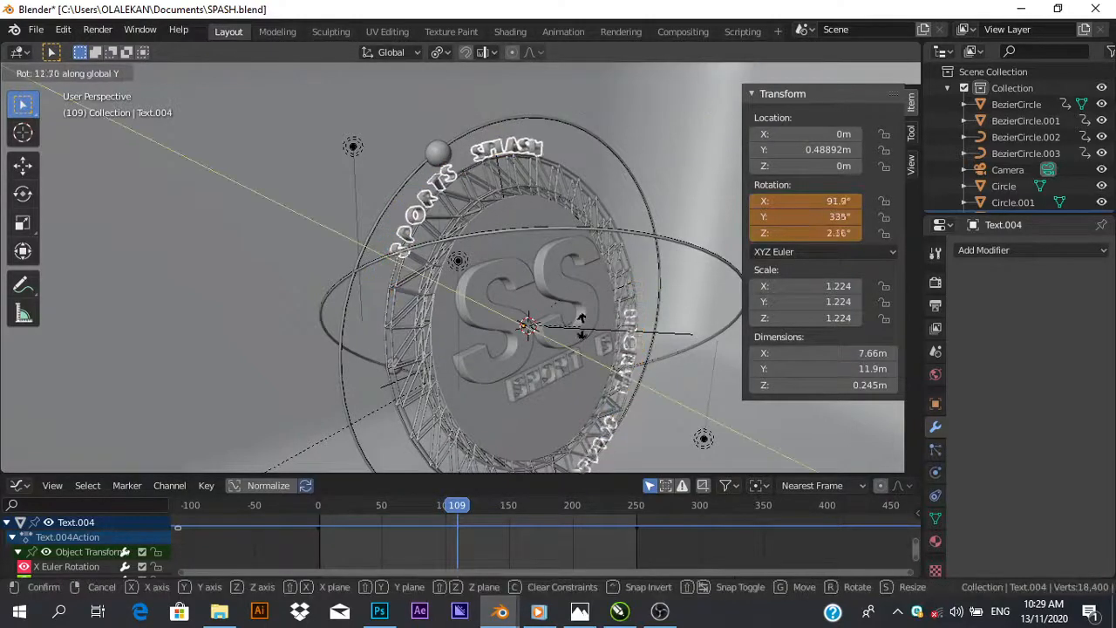
pyautogui.rightClick(549, 352)
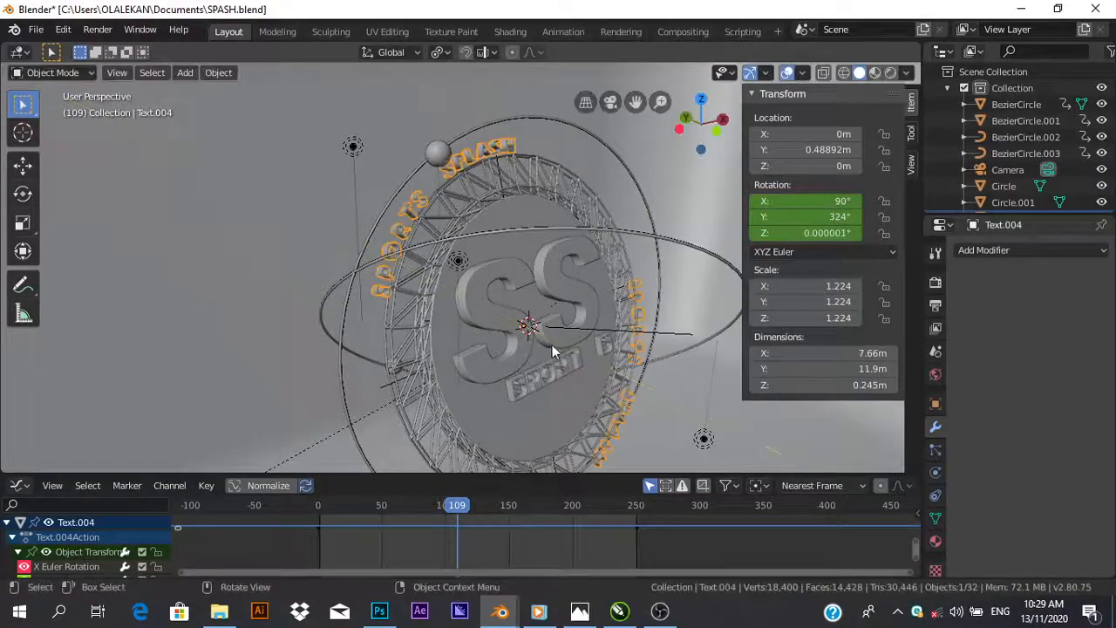
pyautogui.moveTo(549, 355)
pyautogui.mouseDown(button='middle')
pyautogui.moveTo(506, 361)
pyautogui.moveTo(529, 354)
pyautogui.mouseUp(button='middle')
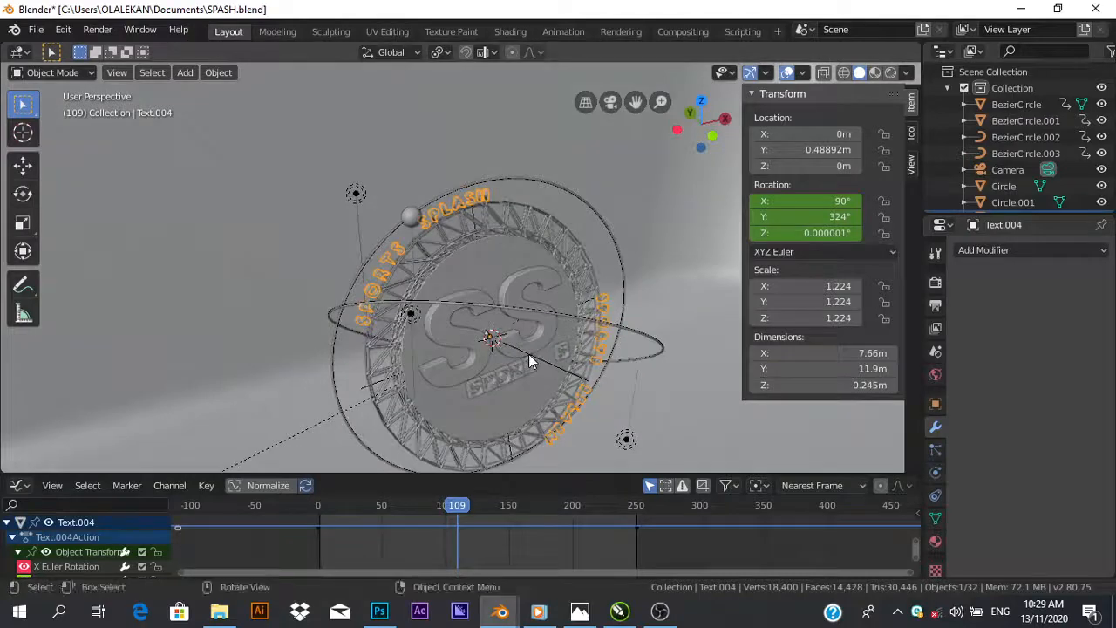
pyautogui.press('r')
pyautogui.press('y')
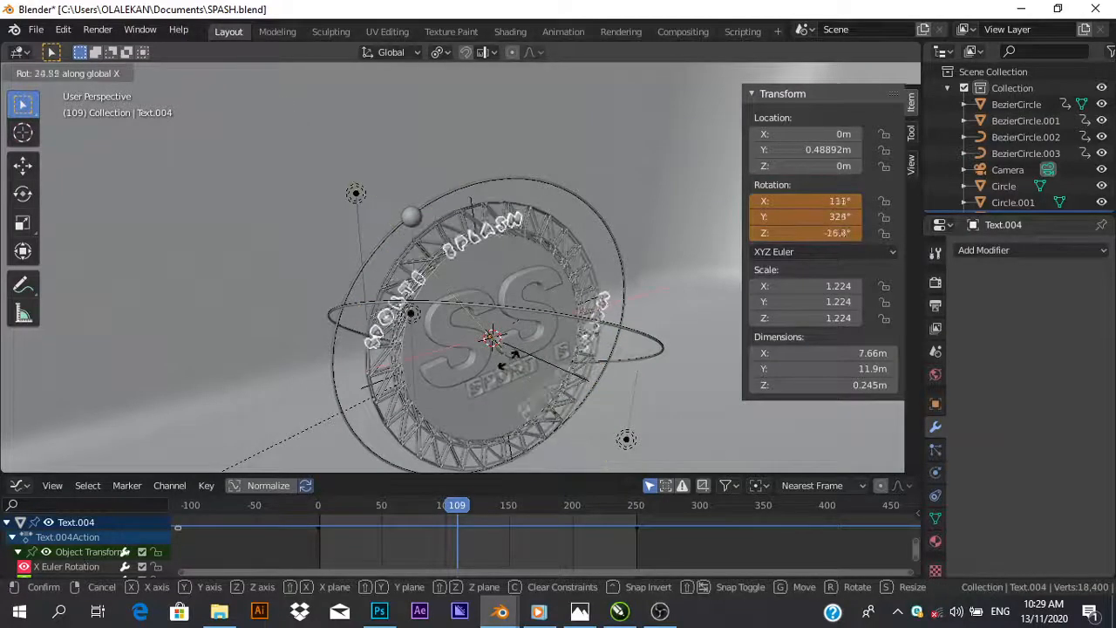
pyautogui.rightClick(499, 358)
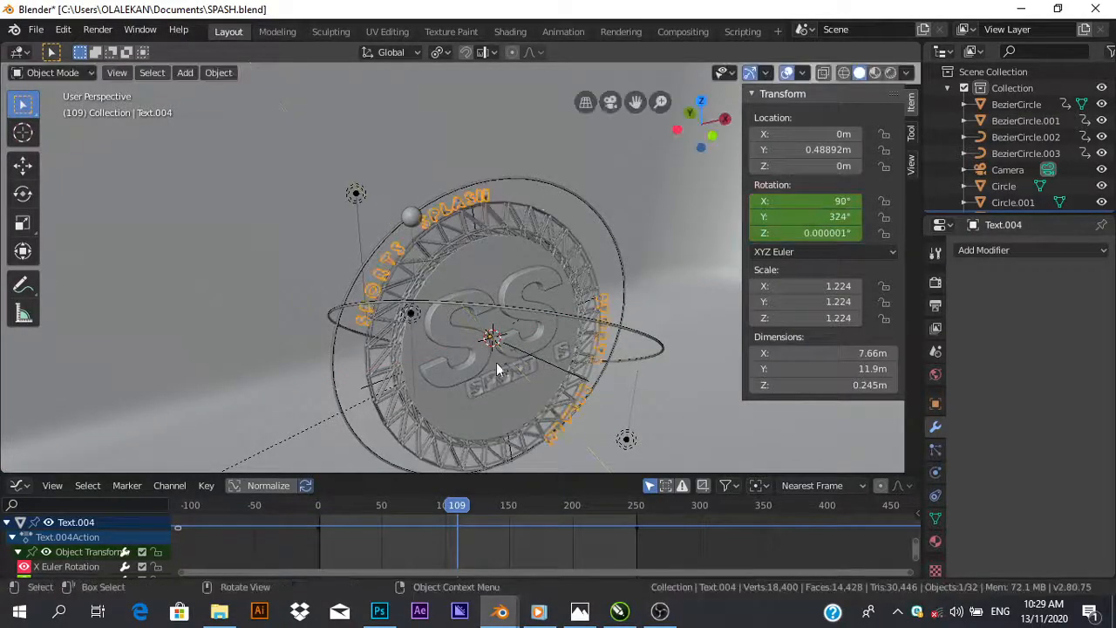
# Review the outer ring lettering's rotation at frames 21 and 0, including from the right orthographic view.
pyautogui.moveTo(502, 324); pyautogui.dragTo(486, 303, button='middle')
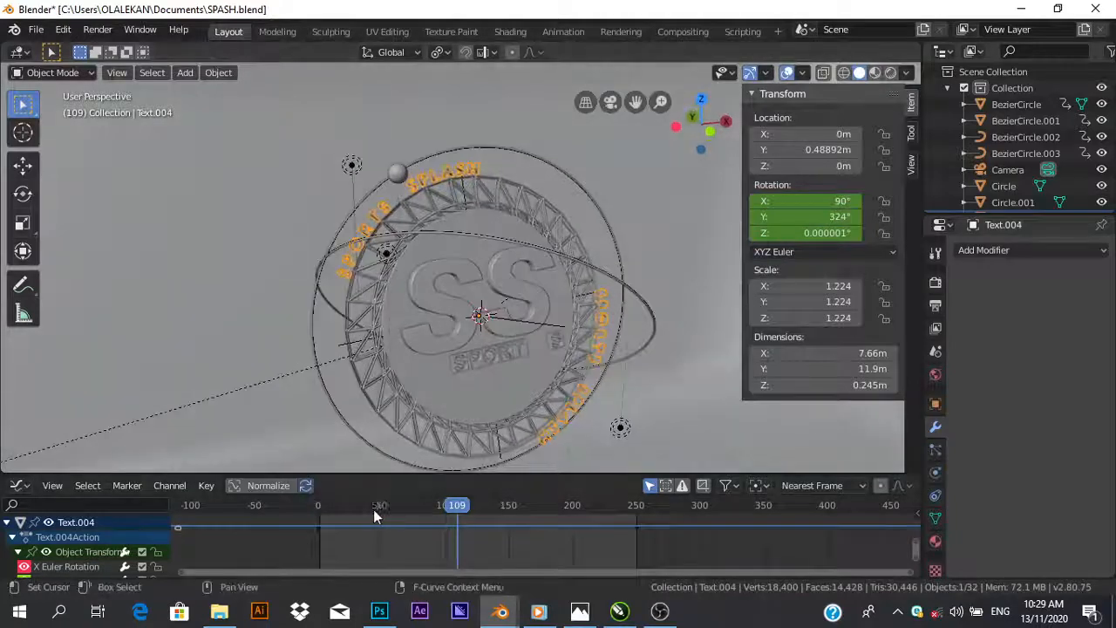
pyautogui.moveTo(373, 508); pyautogui.dragTo(345, 506)
pyautogui.moveTo(484, 392); pyautogui.dragTo(502, 269, button='middle')
pyautogui.scroll(3, 478, 330)
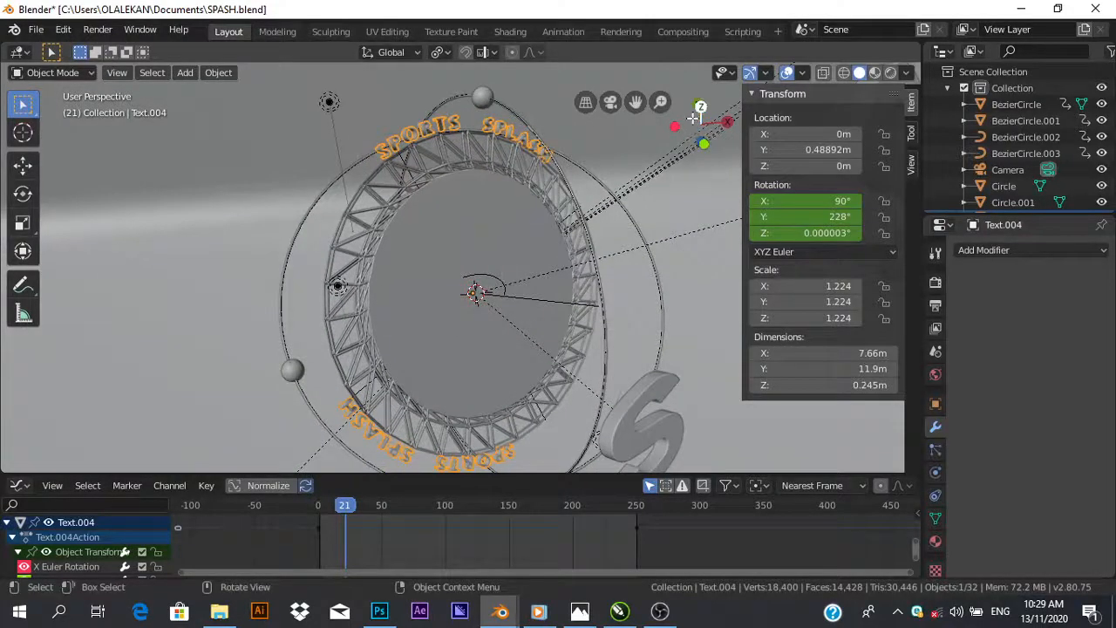
pyautogui.click(727, 122)
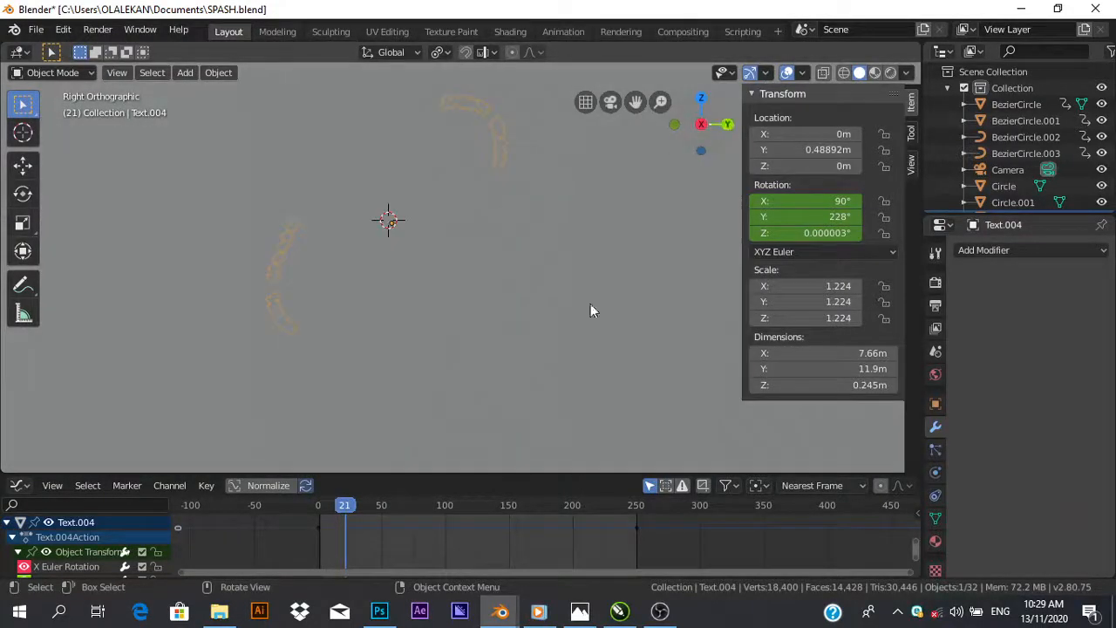
pyautogui.moveTo(345, 508); pyautogui.dragTo(297, 508)
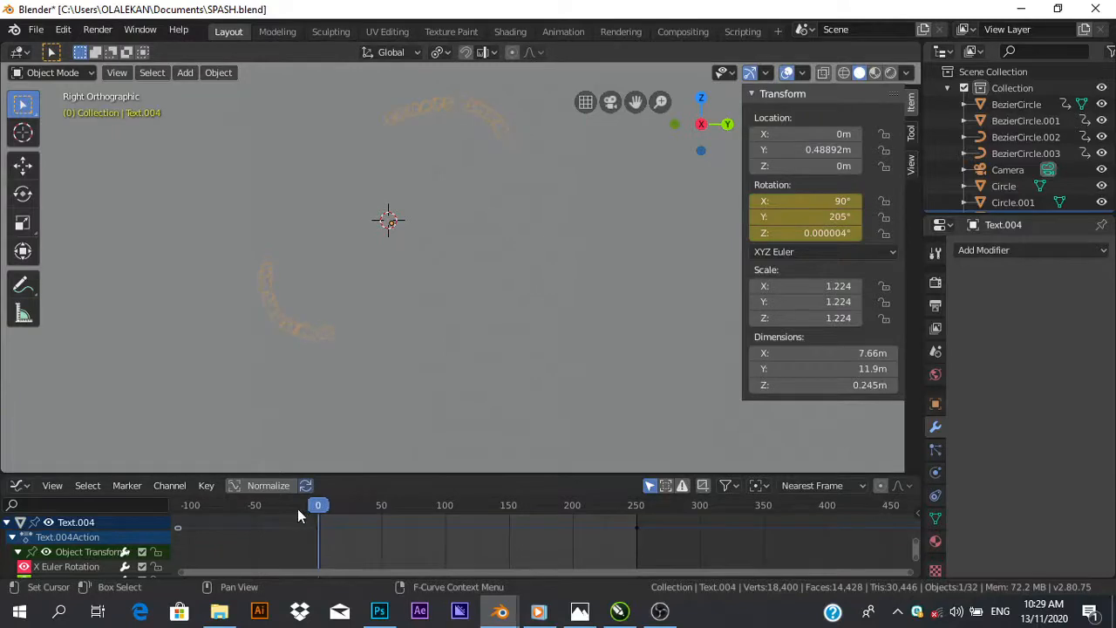
pyautogui.moveTo(349, 367); pyautogui.dragTo(375, 175, button='middle')
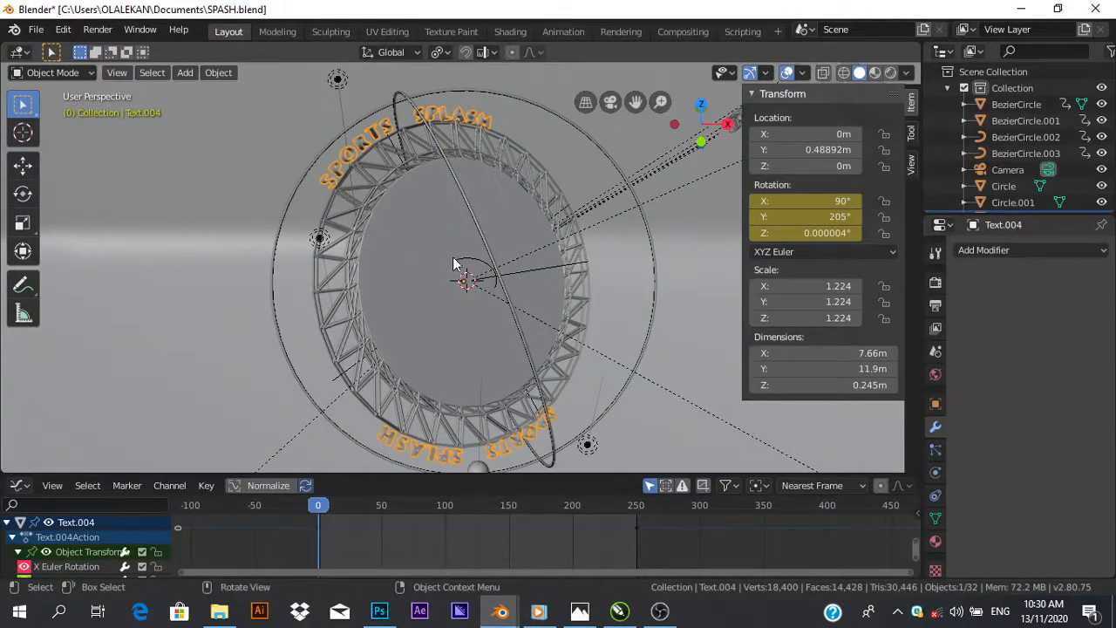
# Play the animation from frame 0 and review how the outer ring lettering rotates around the logo.
pyautogui.moveTo(467, 275); pyautogui.dragTo(486, 257, button='middle')
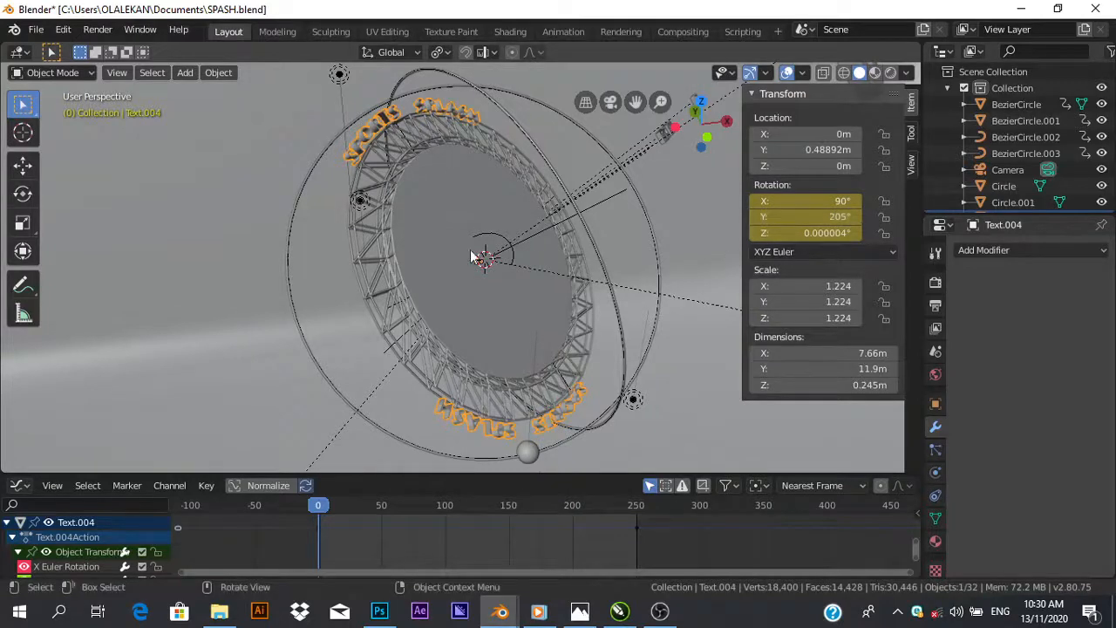
pyautogui.moveTo(500, 217); pyautogui.dragTo(485, 242, button='middle')
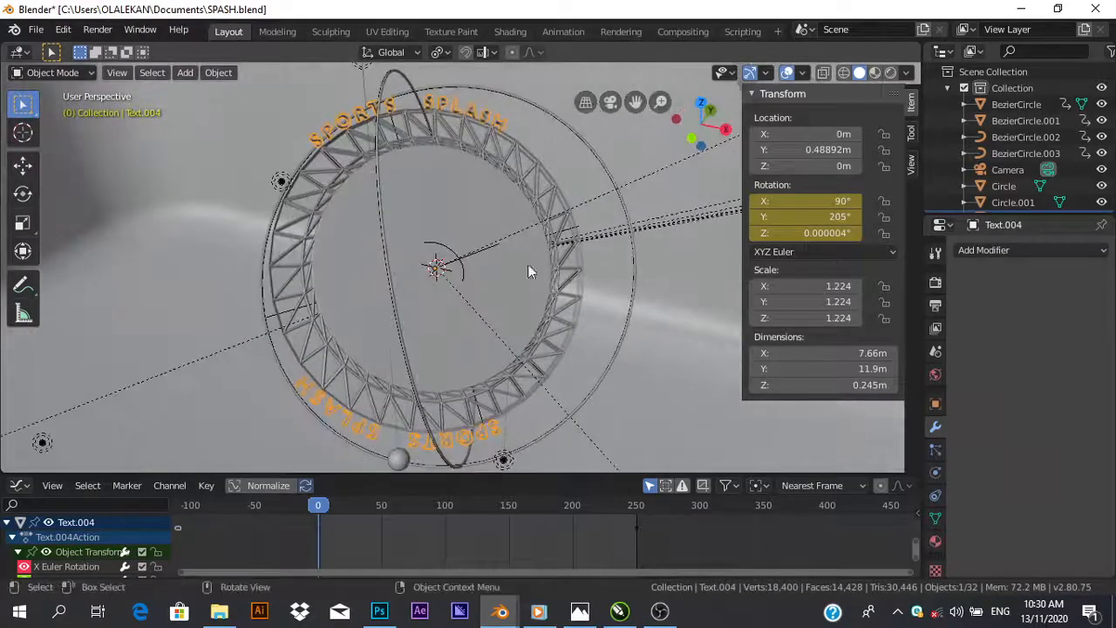
pyautogui.press('space')
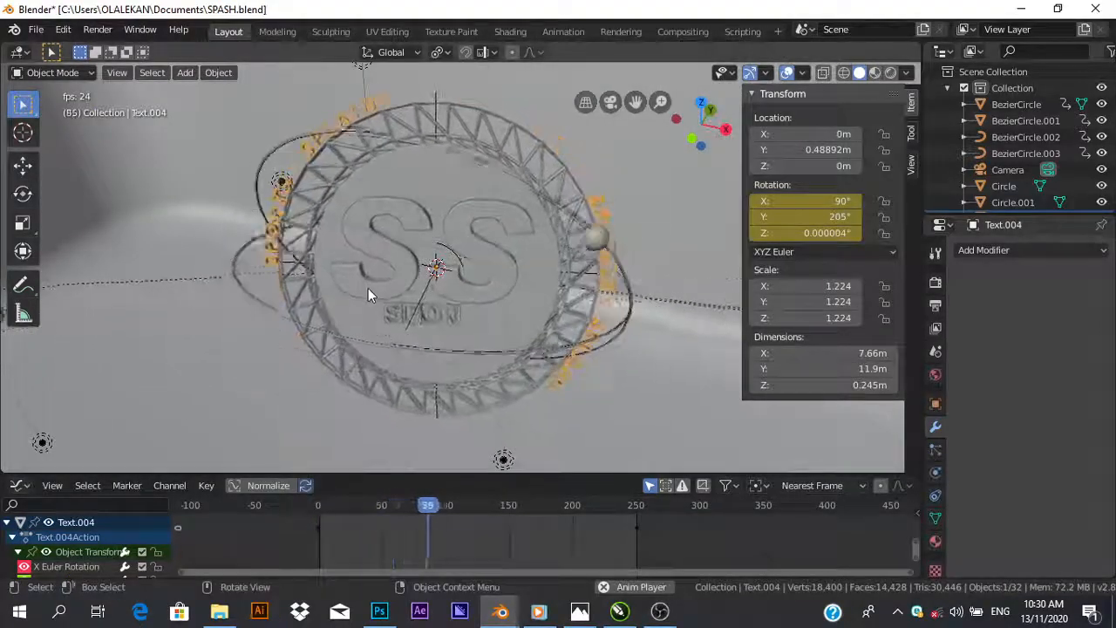
pyautogui.press('space')
pyautogui.click(345, 516)
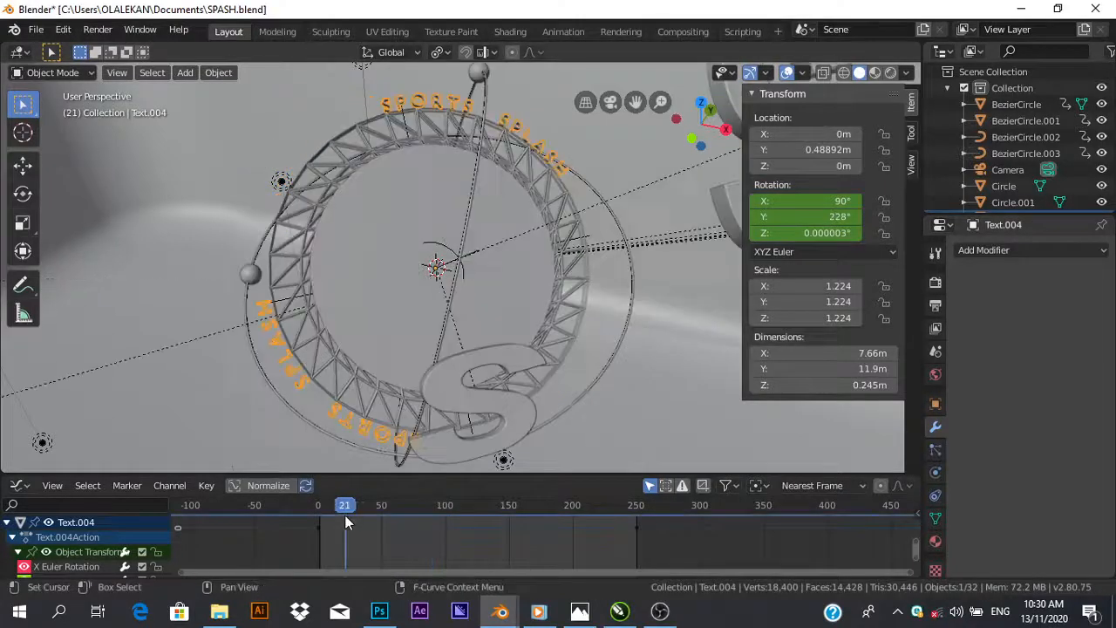
pyautogui.moveTo(345, 514); pyautogui.dragTo(317, 523)
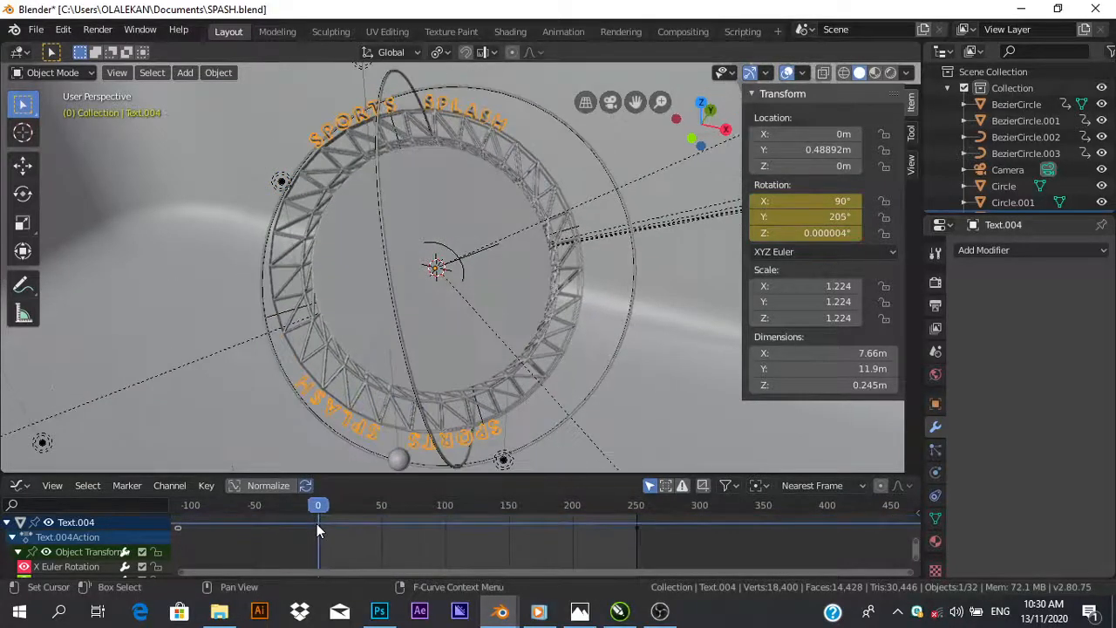
pyautogui.press('space')
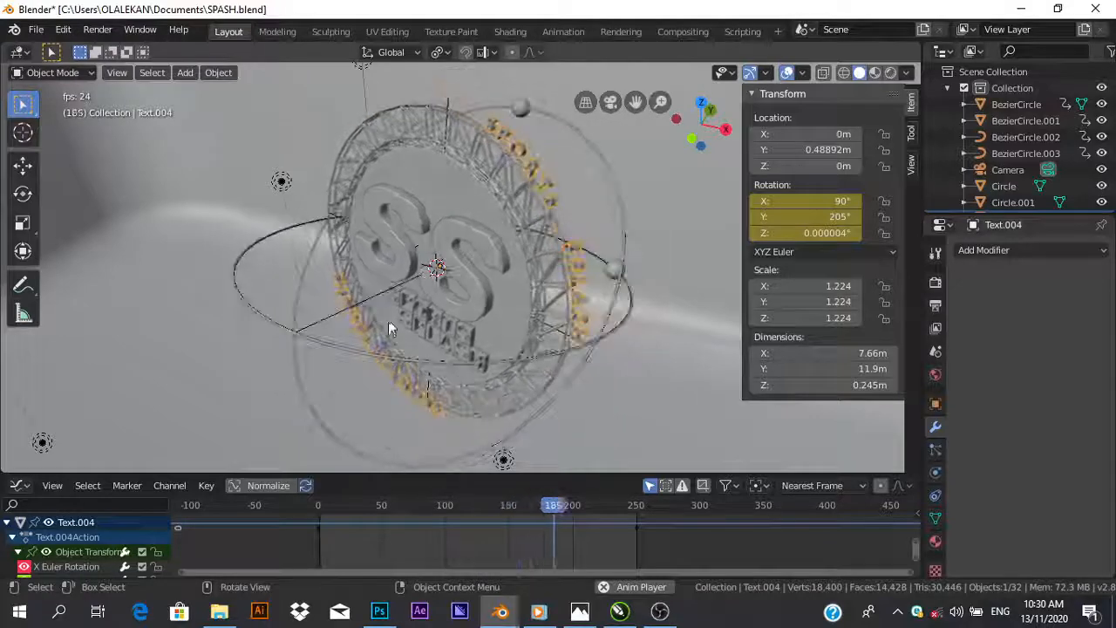
pyautogui.press('space')
# Try moving the central empty together with its parented logo parts, cancelling the move.
pyautogui.moveTo(383, 297); pyautogui.dragTo(472, 279, button='middle')
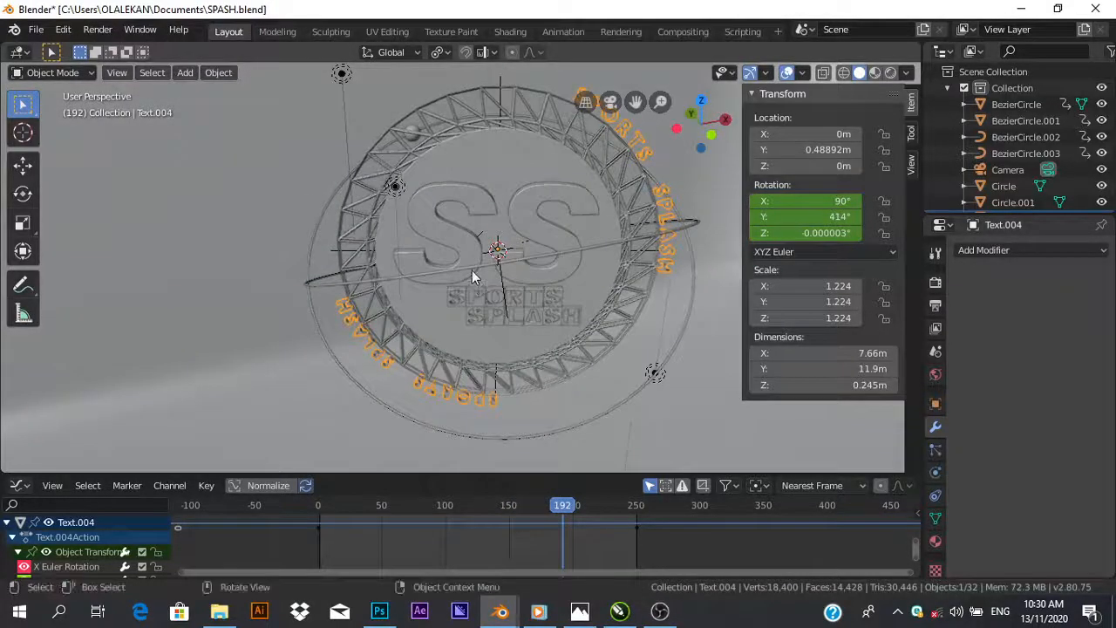
pyautogui.click(460, 194)
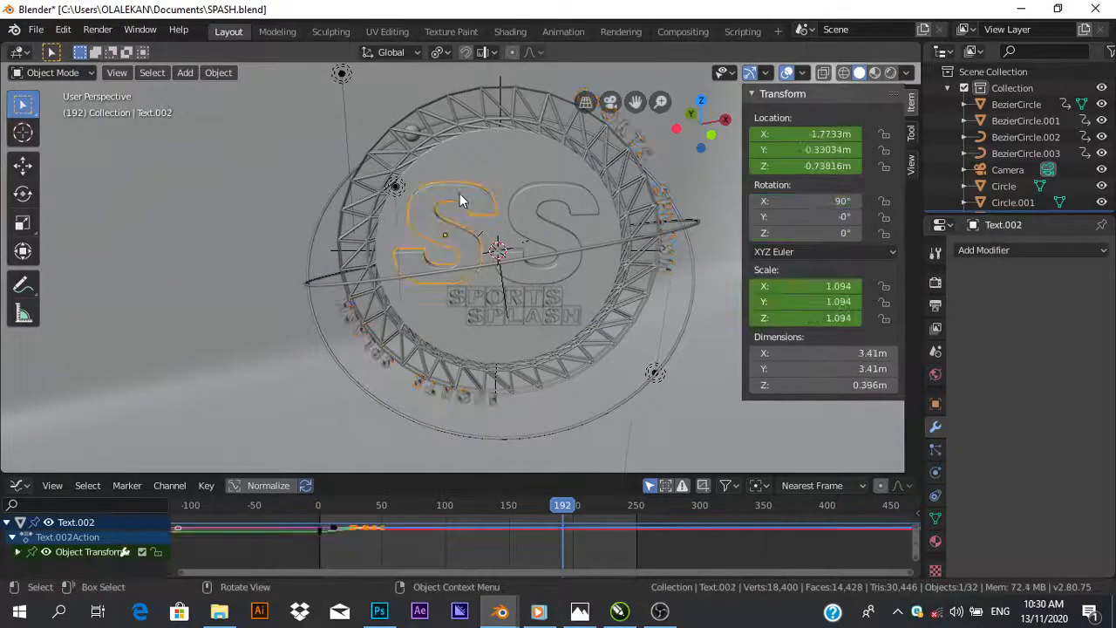
pyautogui.click(504, 281)
pyautogui.press('g')
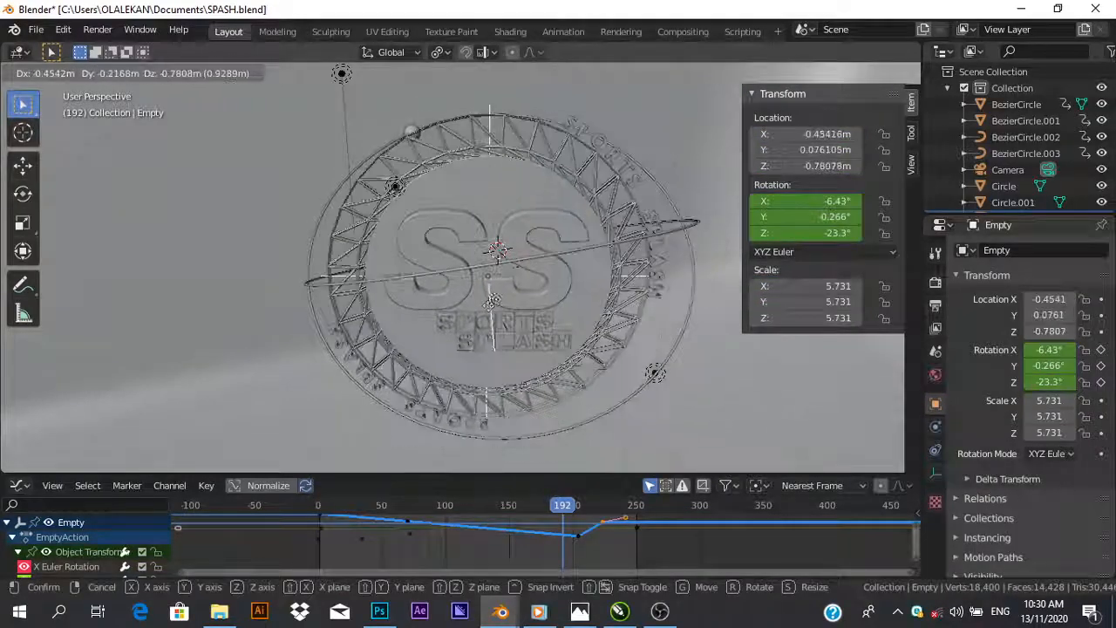
pyautogui.rightClick(486, 299)
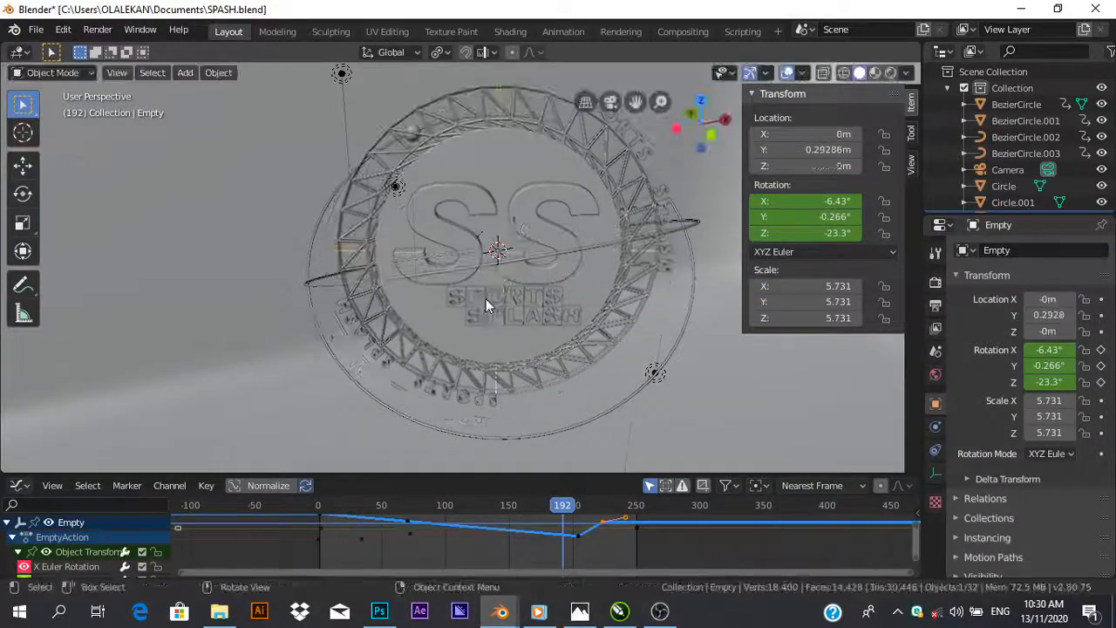
# Select the first large S of the logo and review its animation at frames 34, 131 and 244.
pyautogui.click(450, 197)
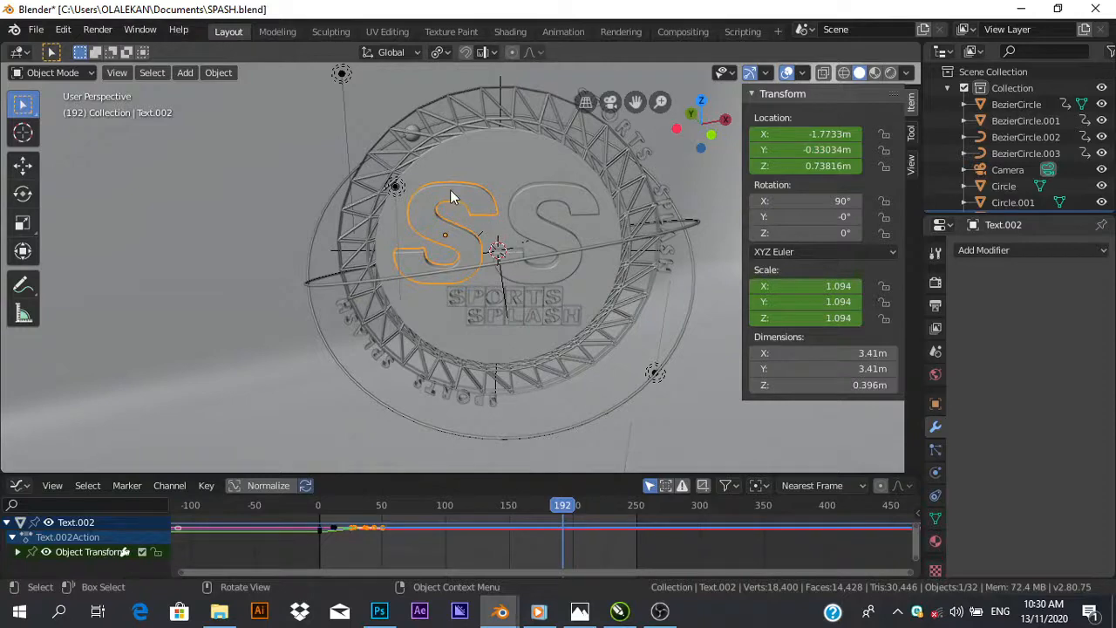
pyautogui.moveTo(342, 504); pyautogui.dragTo(362, 516)
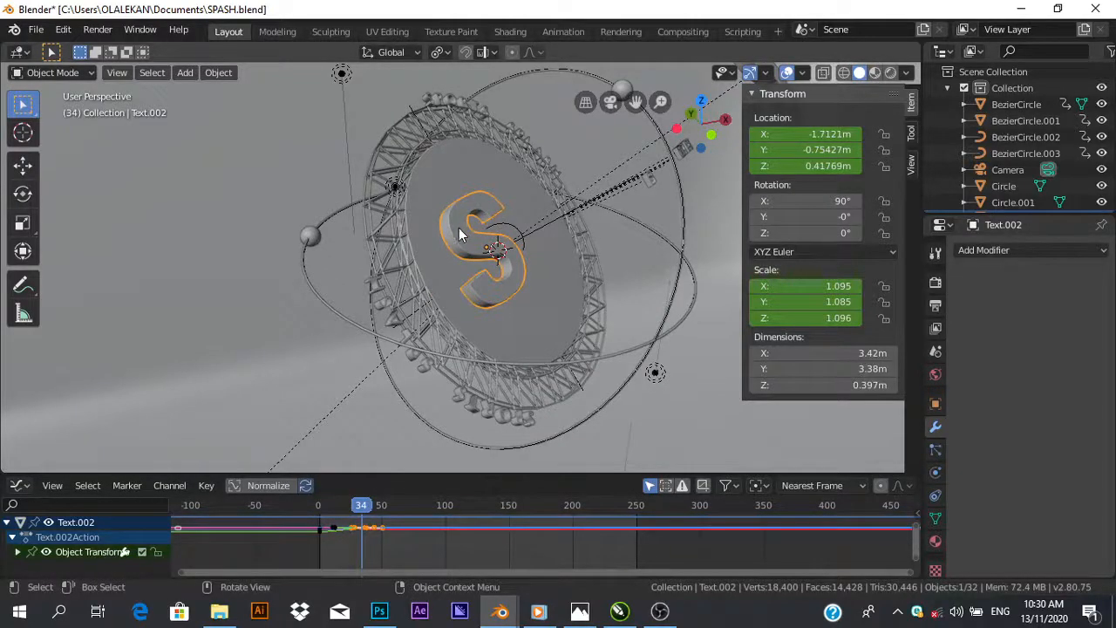
pyautogui.moveTo(361, 510); pyautogui.dragTo(471, 541)
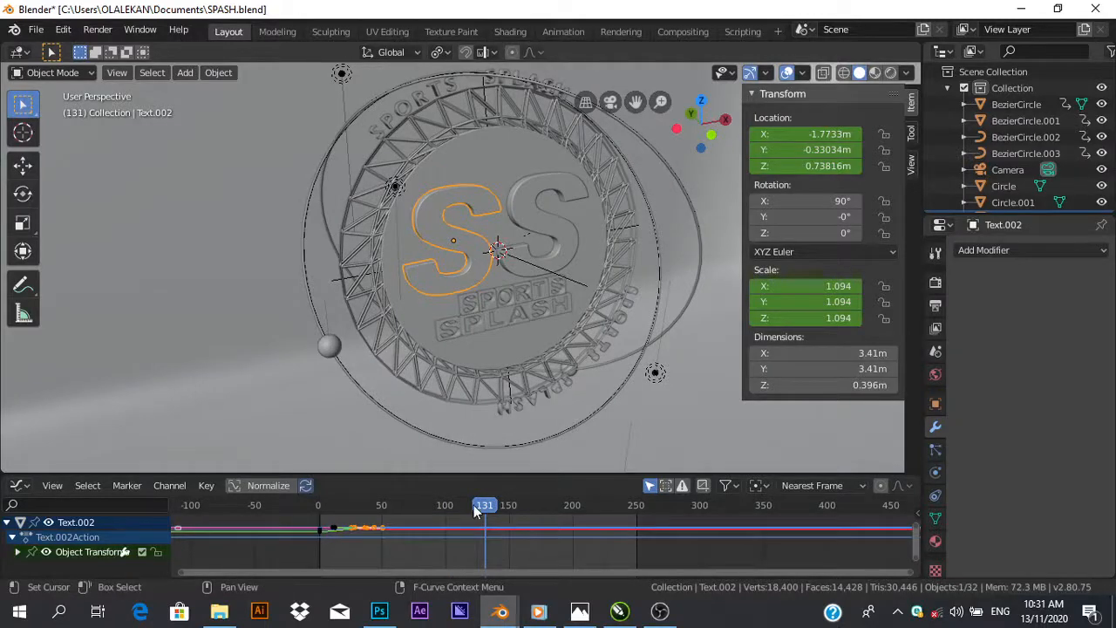
pyautogui.moveTo(474, 509); pyautogui.dragTo(647, 525)
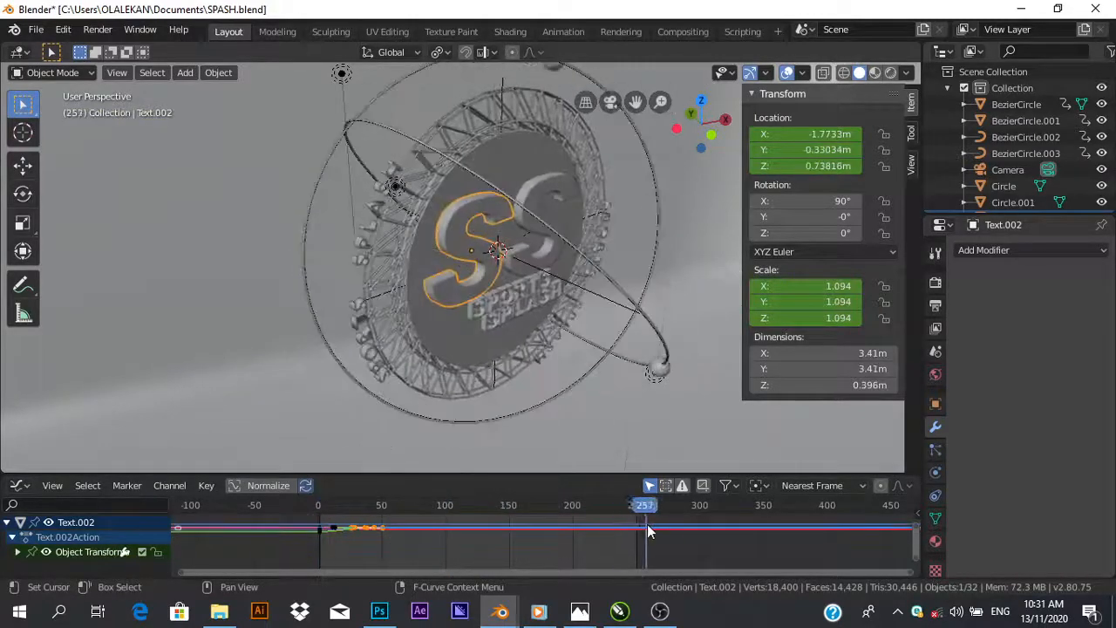
pyautogui.click(629, 504)
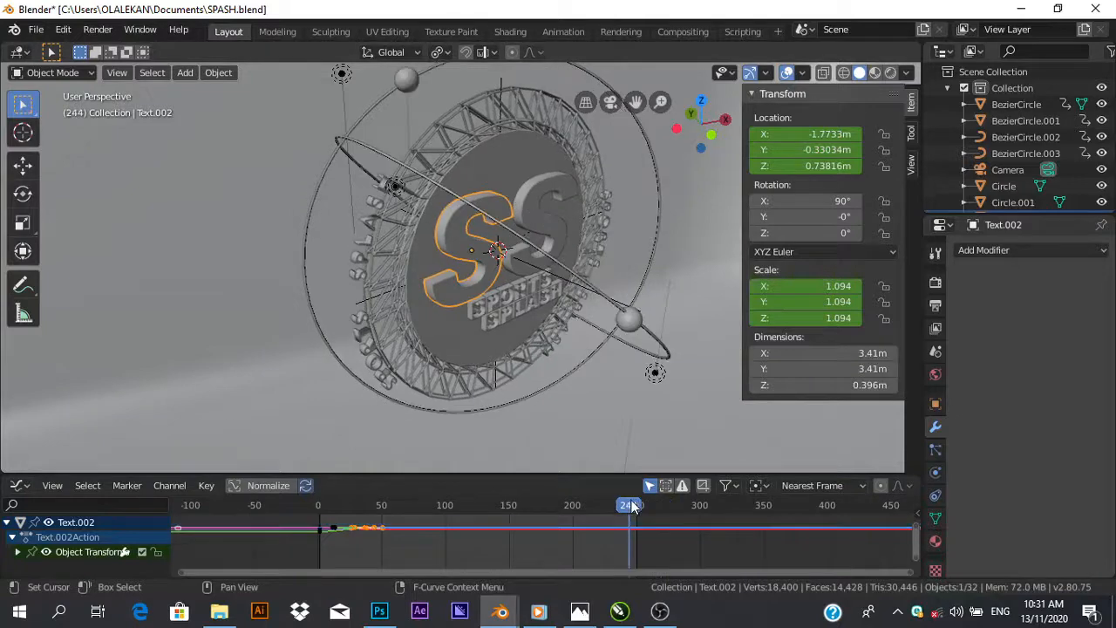
# Examine the first large S from several angles and review its animation at frames 50 and 125.
pyautogui.moveTo(621, 440); pyautogui.dragTo(499, 265, button='middle')
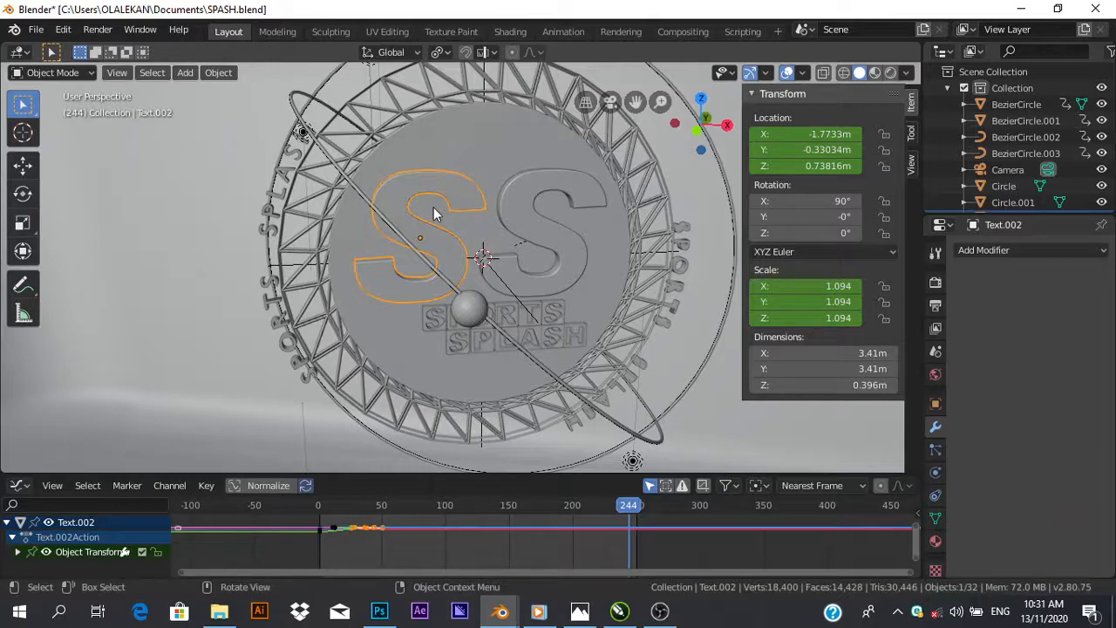
pyautogui.moveTo(418, 241); pyautogui.dragTo(441, 240, button='middle')
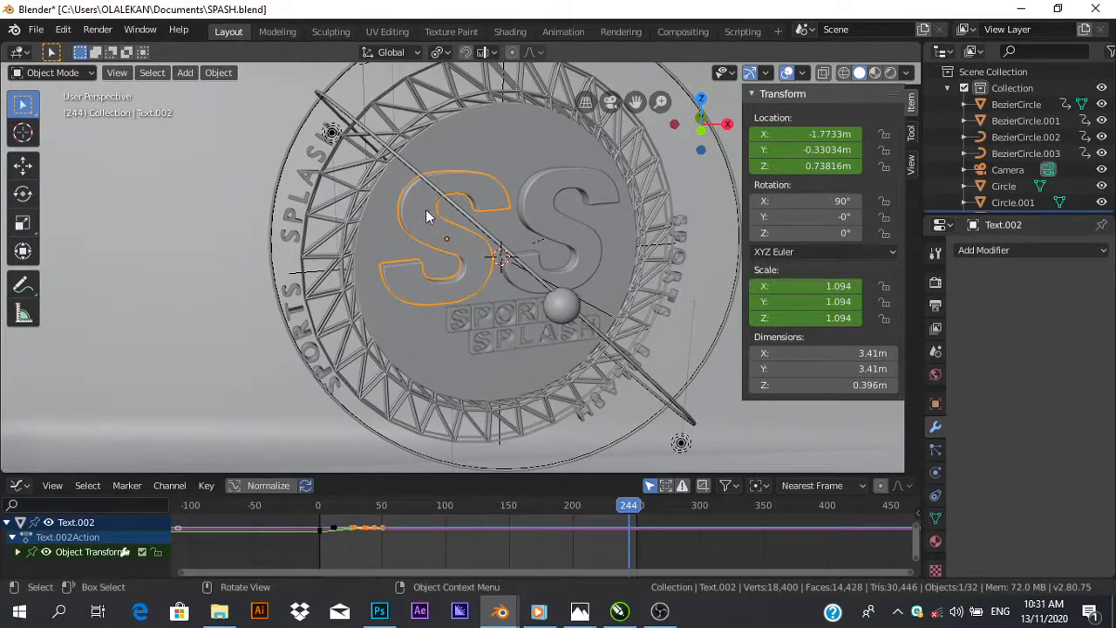
pyautogui.moveTo(429, 223); pyautogui.dragTo(446, 225, button='middle')
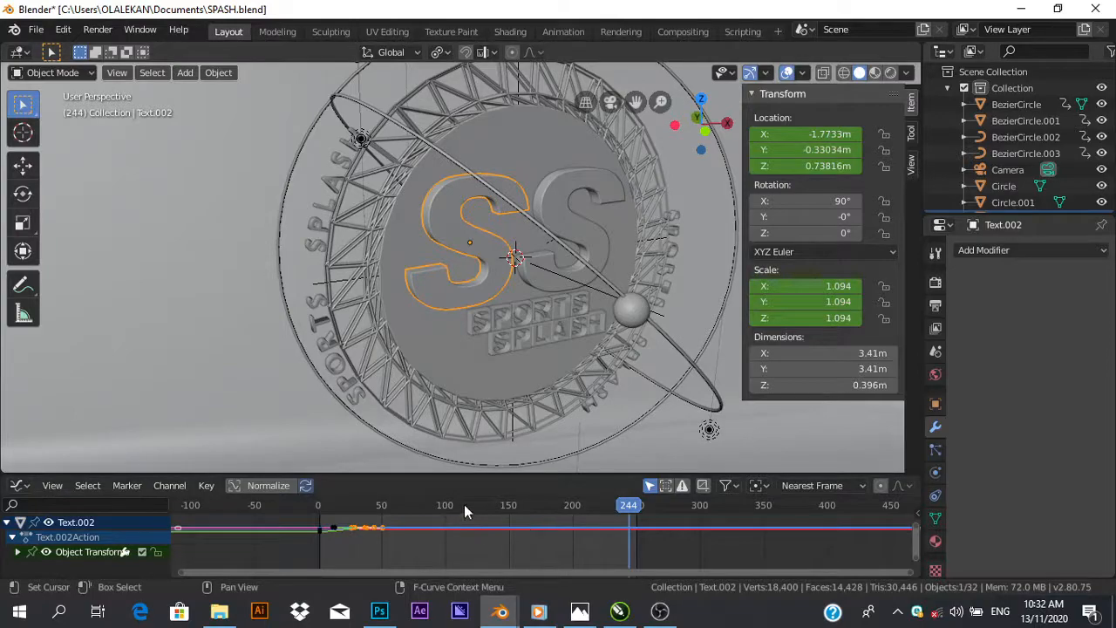
pyautogui.moveTo(464, 504); pyautogui.dragTo(478, 540)
pyautogui.moveTo(352, 532); pyautogui.dragTo(382, 551)
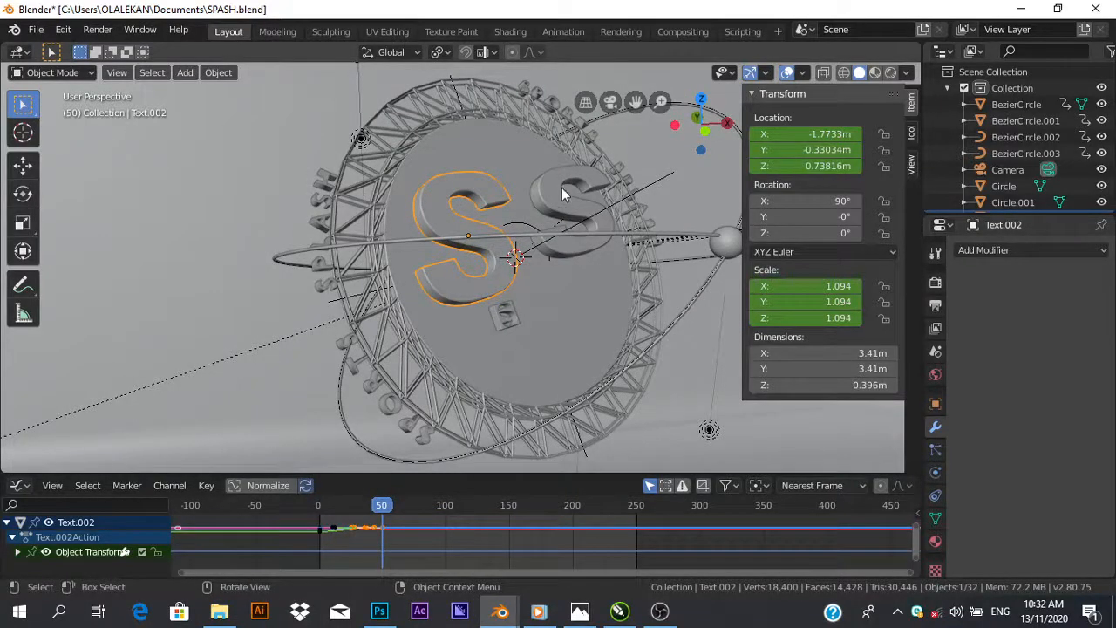
pyautogui.moveTo(384, 506); pyautogui.dragTo(473, 517)
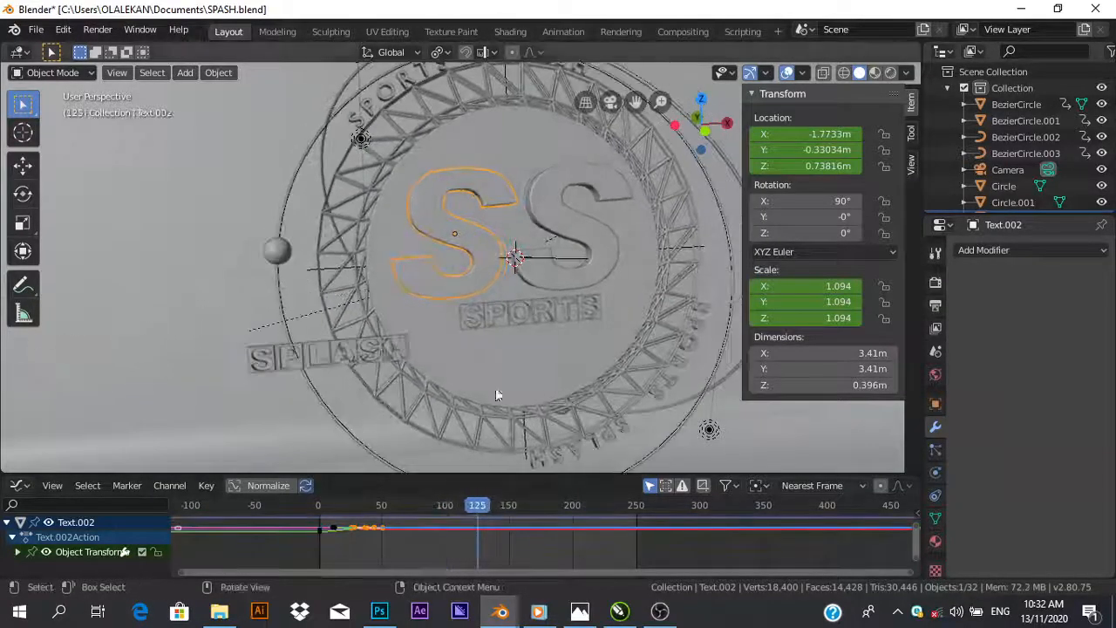
# Inspect the location keyframes of the first S, P and last S blocks of SPORTS, scrubbing between frames 0 and 237.
pyautogui.click(465, 318)
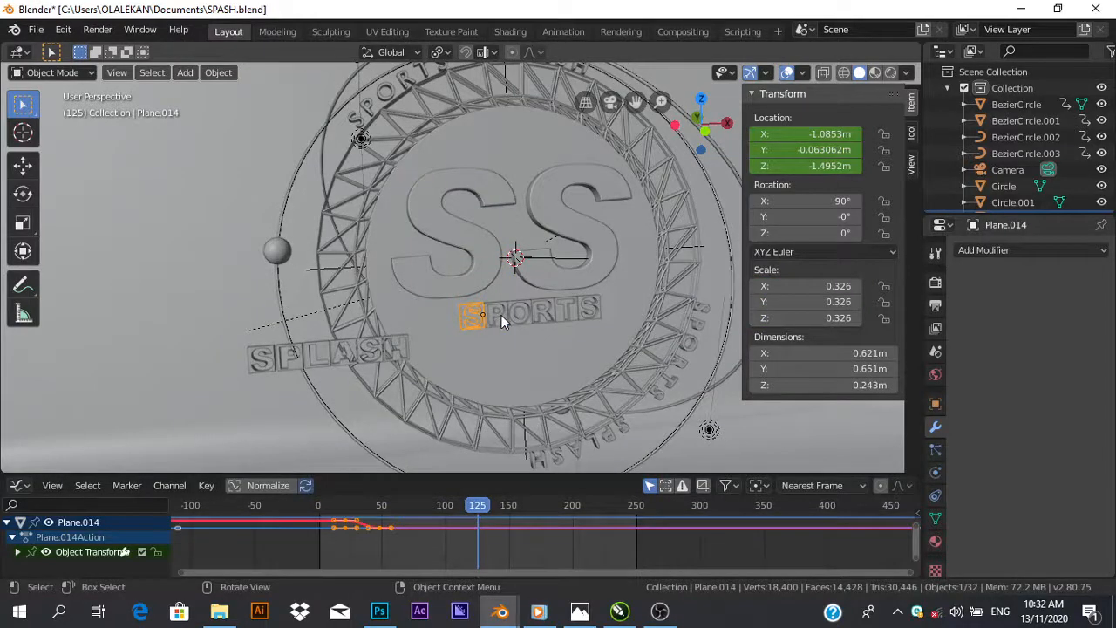
pyautogui.click(504, 316)
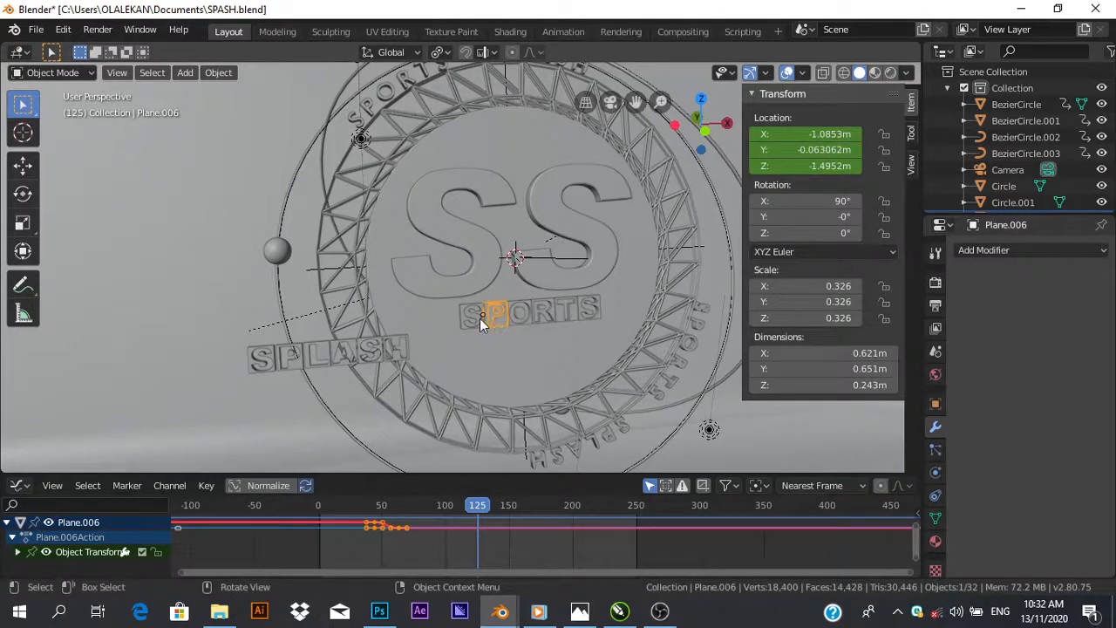
pyautogui.moveTo(465, 503)
pyautogui.mouseDown()
pyautogui.moveTo(487, 516)
pyautogui.moveTo(442, 516)
pyautogui.moveTo(462, 513)
pyautogui.mouseUp()
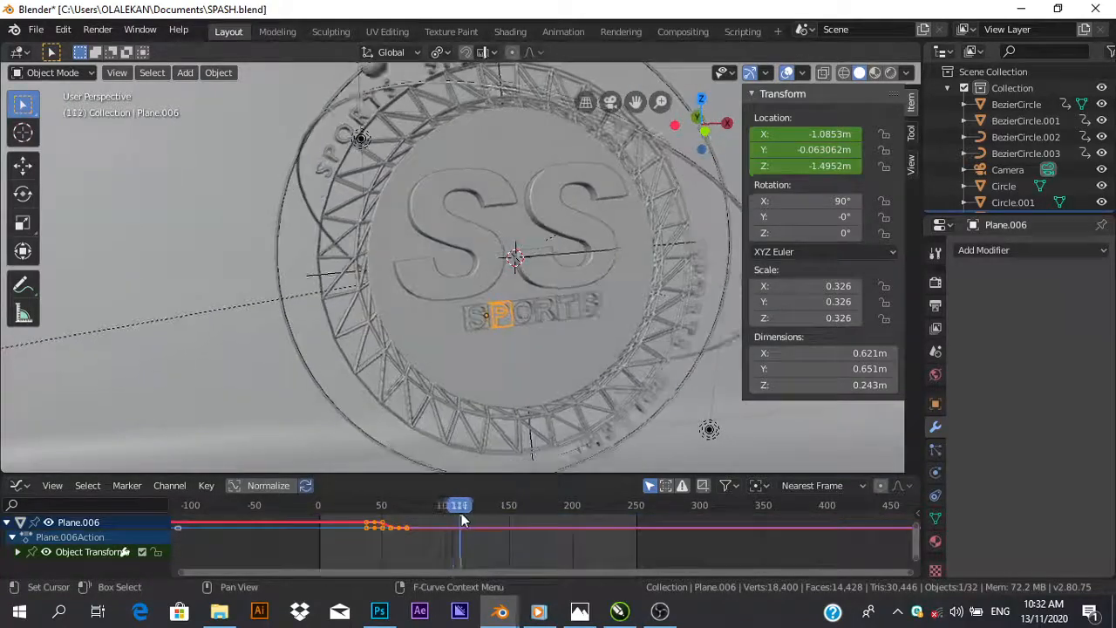
pyautogui.click(593, 309)
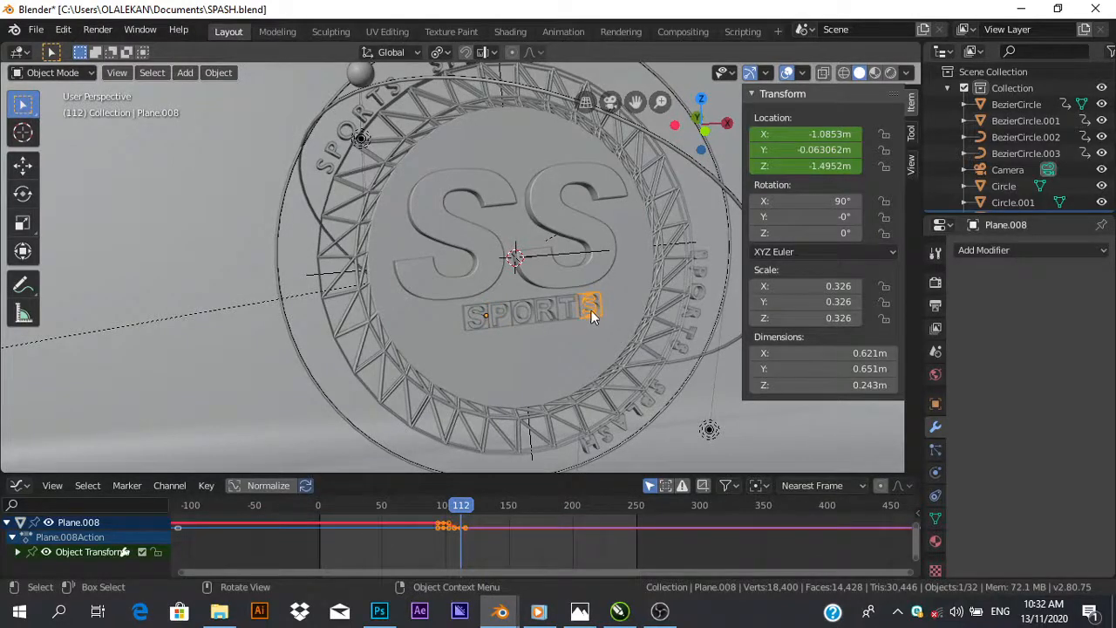
pyautogui.click(462, 513)
pyautogui.moveTo(461, 513); pyautogui.dragTo(243, 529)
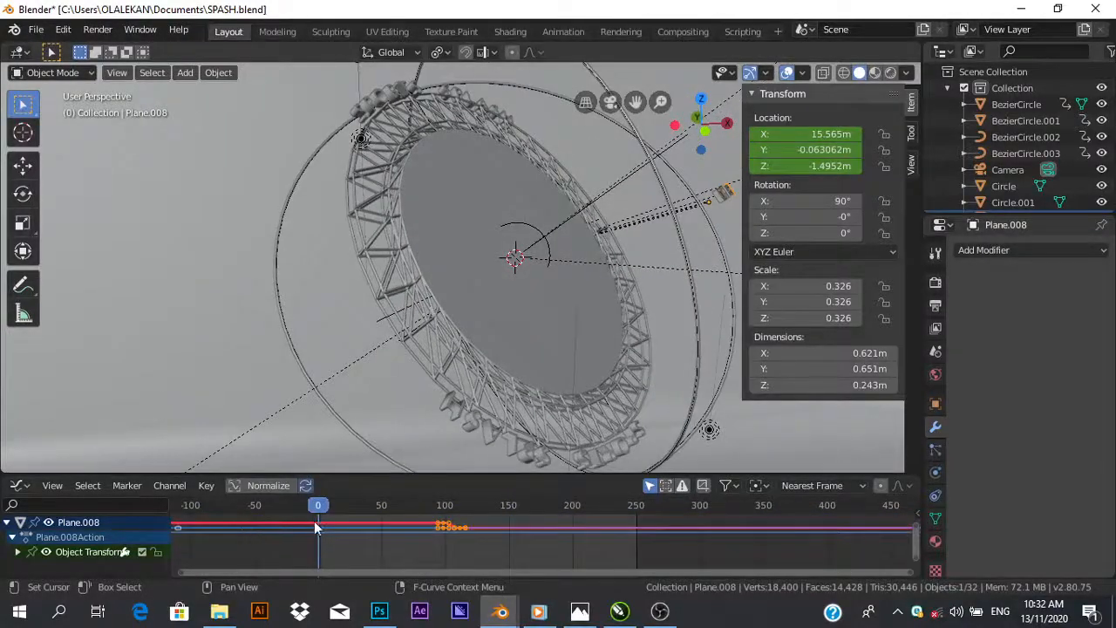
pyautogui.moveTo(321, 515); pyautogui.dragTo(621, 531)
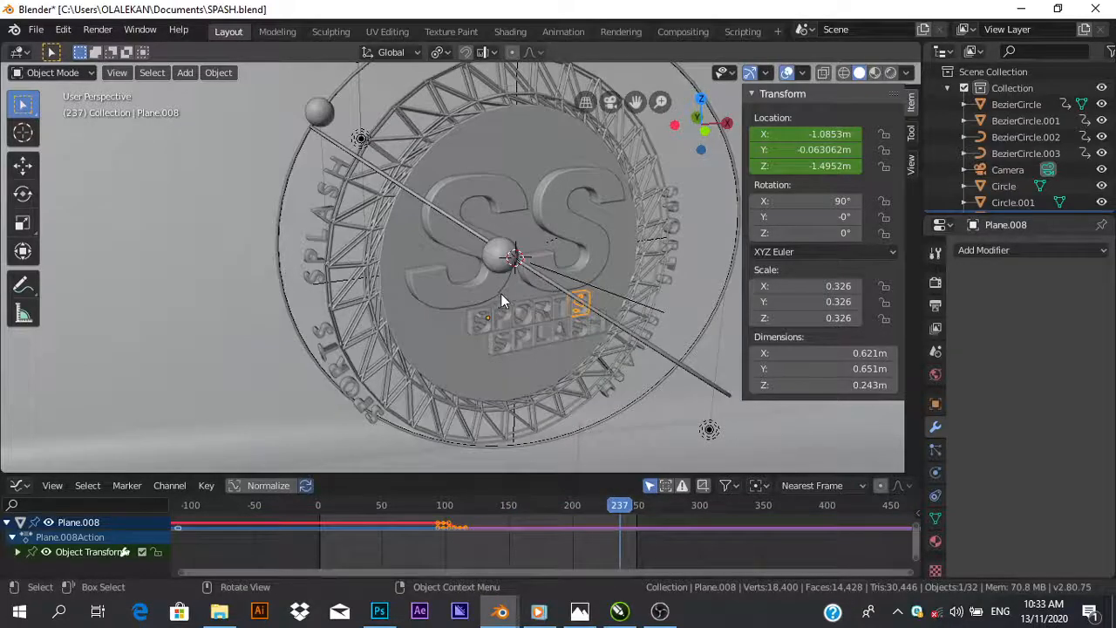
# Inspect the two orbiting spheres and the large orbit ring at frame 237 by selecting each one in turn.
pyautogui.moveTo(501, 300); pyautogui.dragTo(448, 294, button='middle')
pyautogui.click(288, 263)
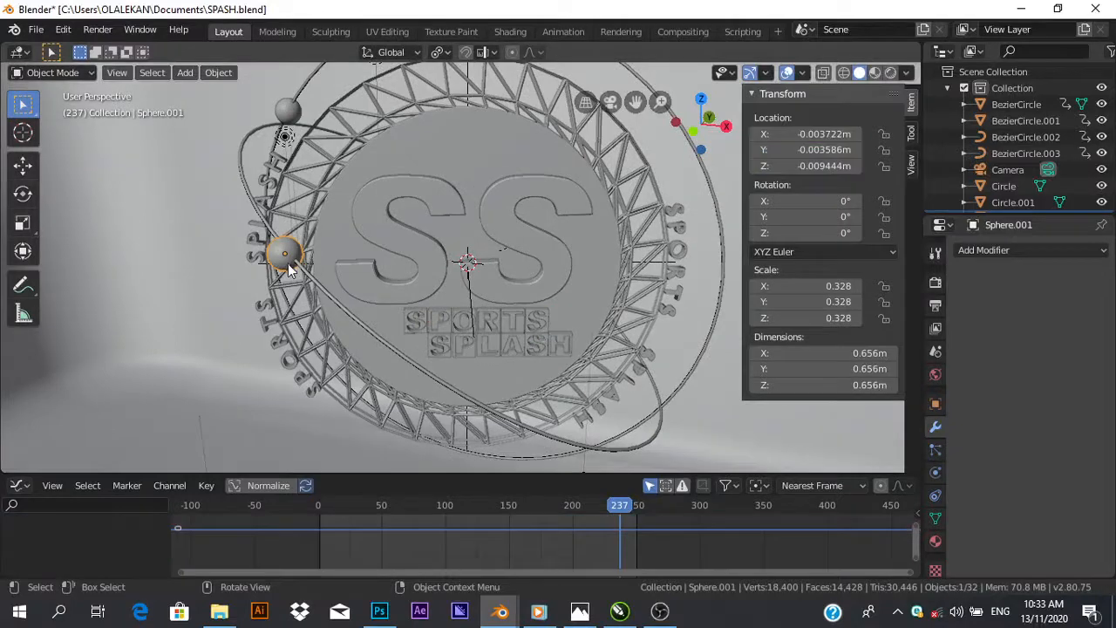
pyautogui.moveTo(287, 263); pyautogui.dragTo(347, 281, button='middle')
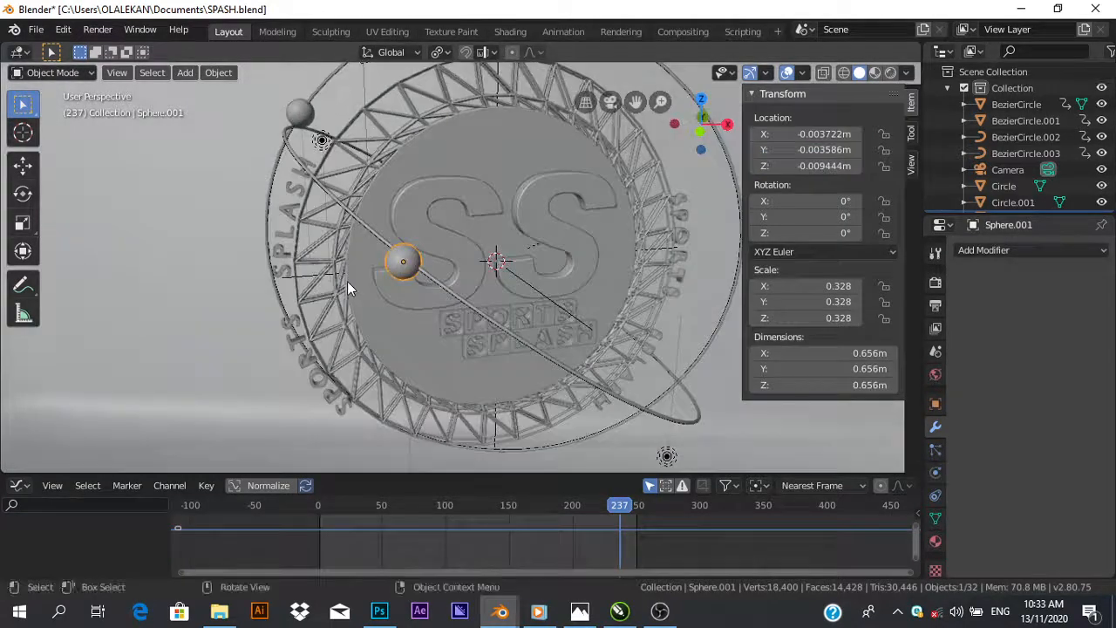
pyautogui.click(300, 111)
pyautogui.moveTo(381, 207); pyautogui.dragTo(425, 269, button='middle')
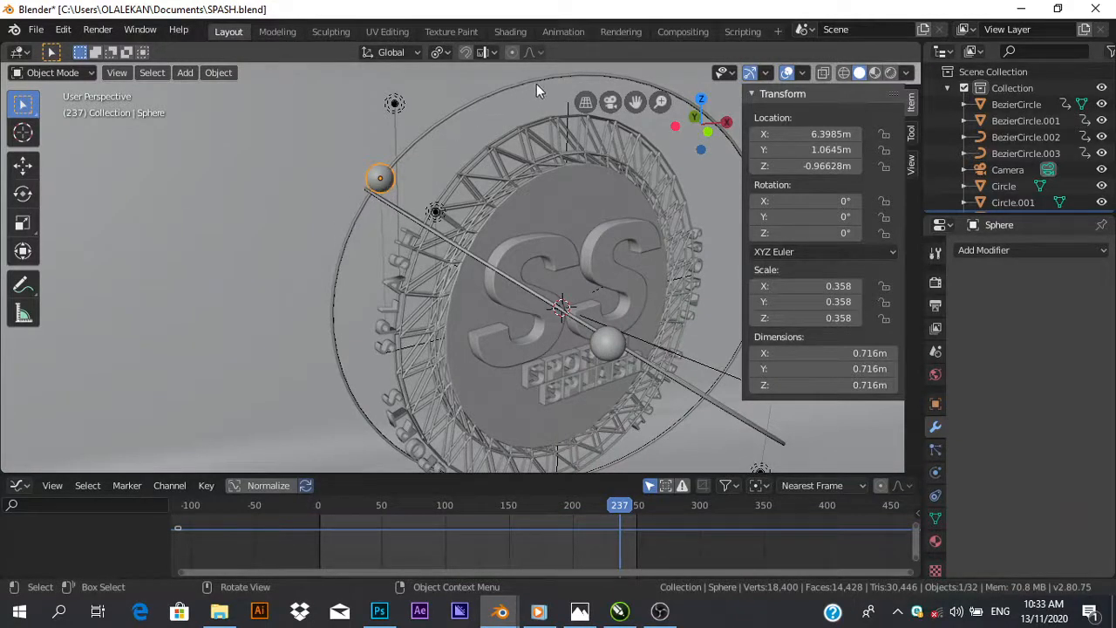
pyautogui.click(344, 251)
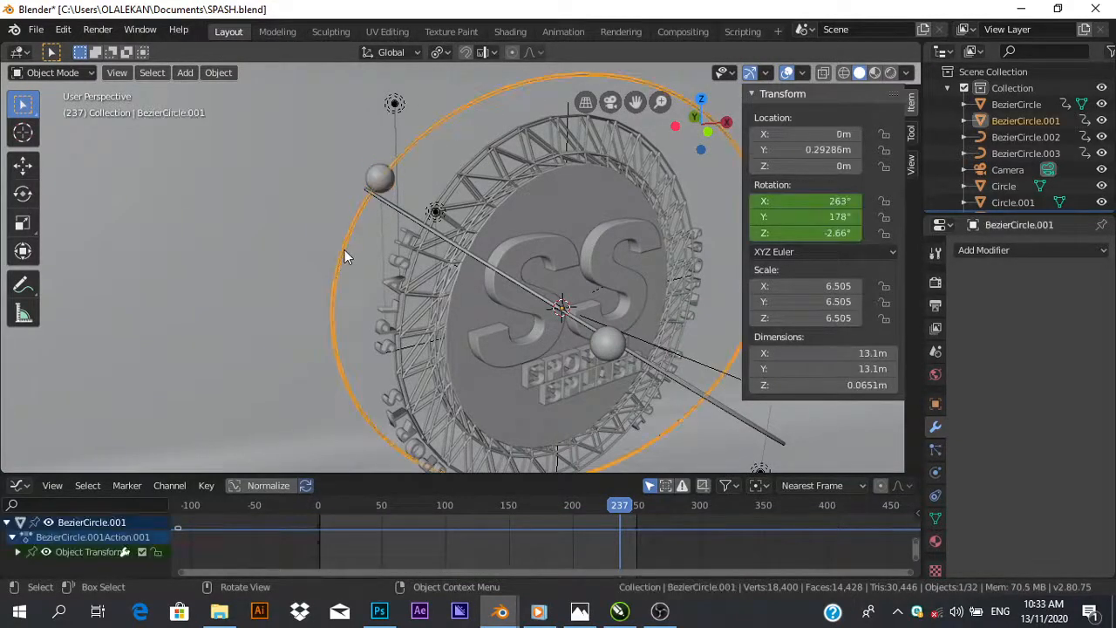
pyautogui.click(380, 185)
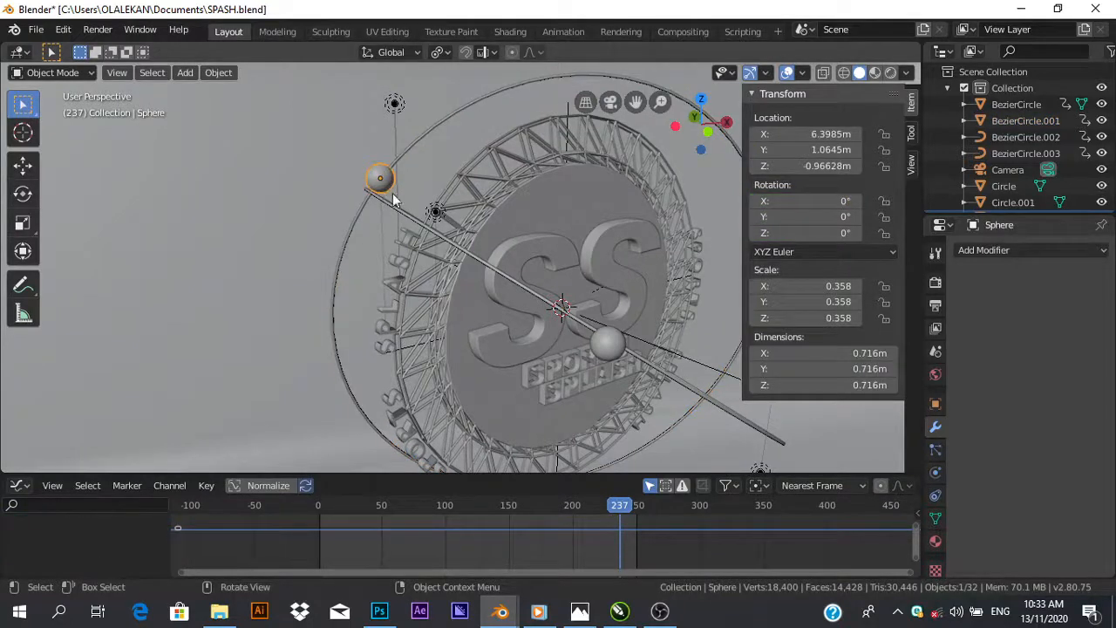
pyautogui.click(619, 343)
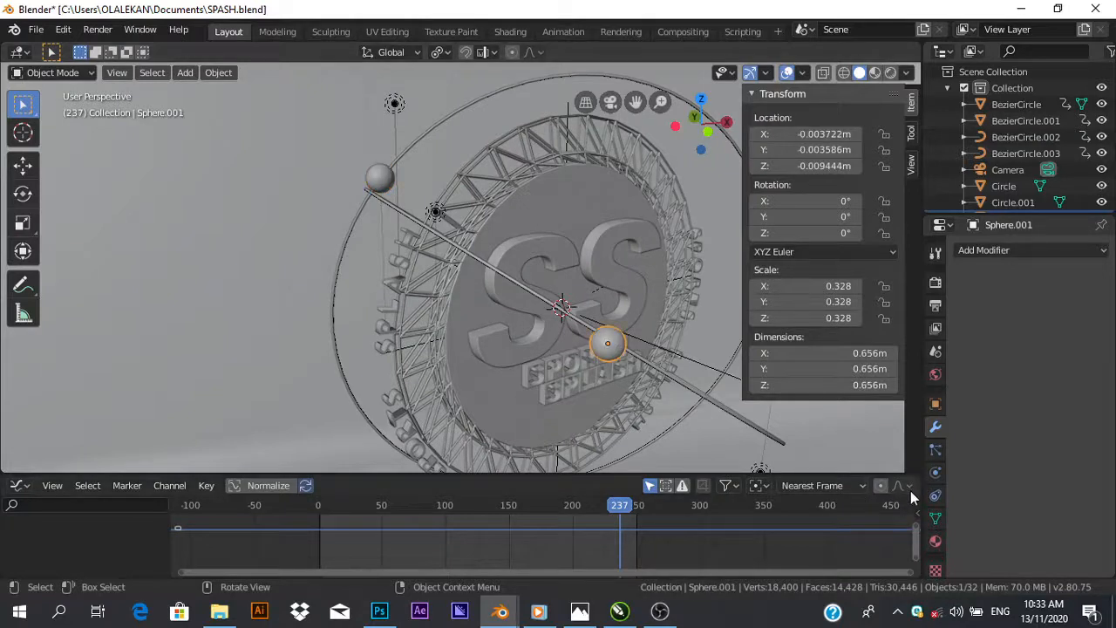
# Show the smaller sphere's Follow Path constraint targeting BezierCircle.003 and set its forward axis to Z.
pyautogui.click(935, 496)
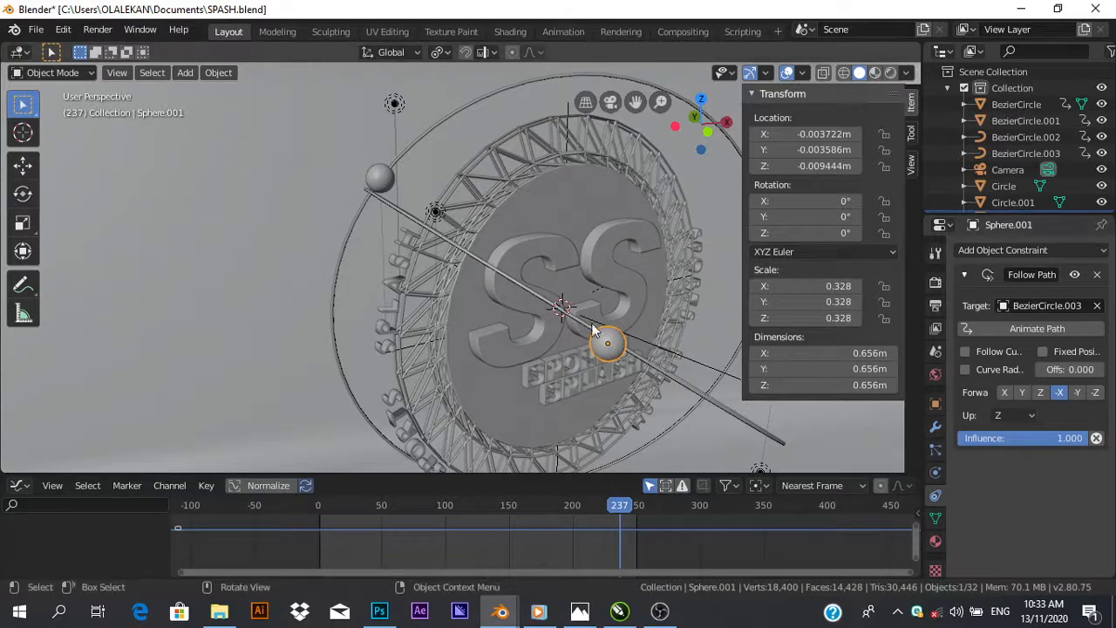
pyautogui.moveTo(654, 378); pyautogui.dragTo(561, 369, button='middle')
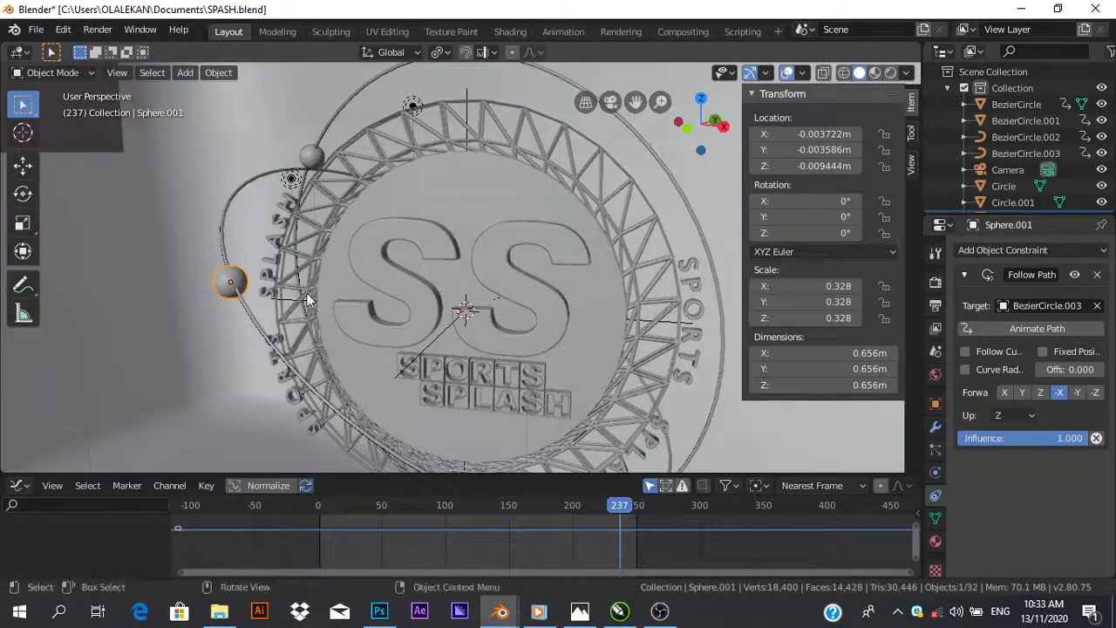
pyautogui.click(1043, 394)
pyautogui.scroll(6, 436, 321)
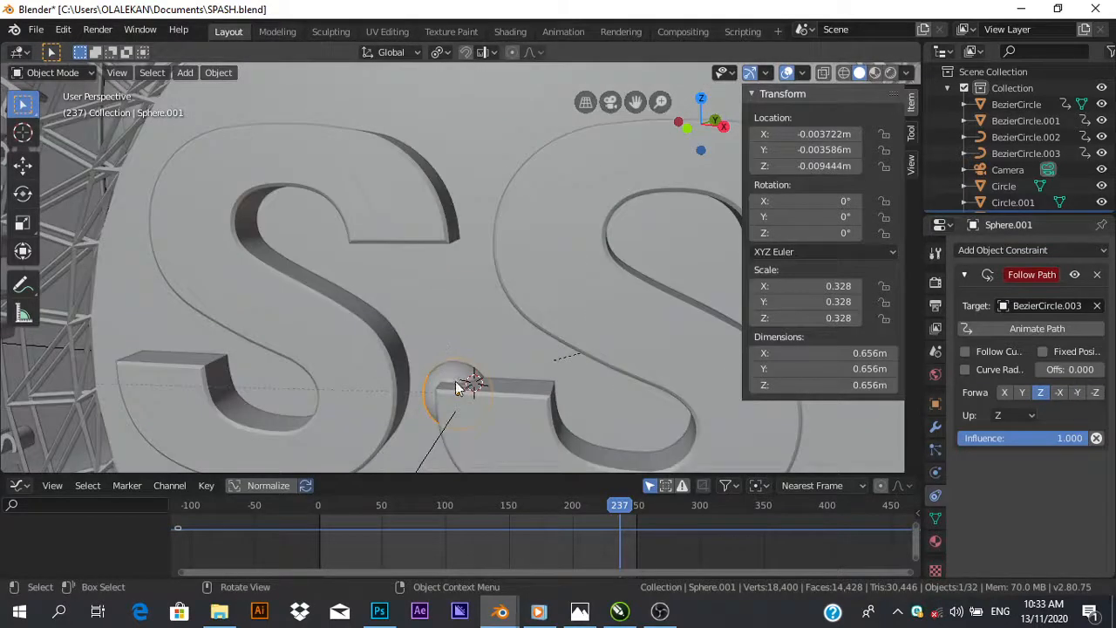
# Set the forward axis of the smaller sphere's Follow Path constraint to -X.
pyautogui.scroll(-6, 481, 362)
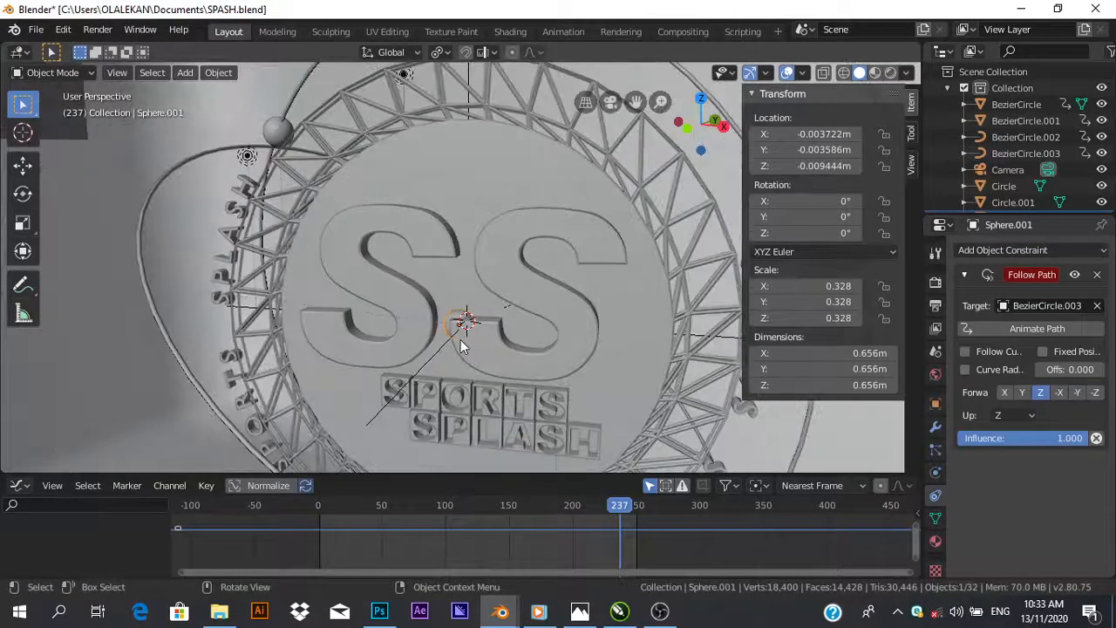
pyautogui.moveTo(461, 336); pyautogui.dragTo(535, 301, button='middle')
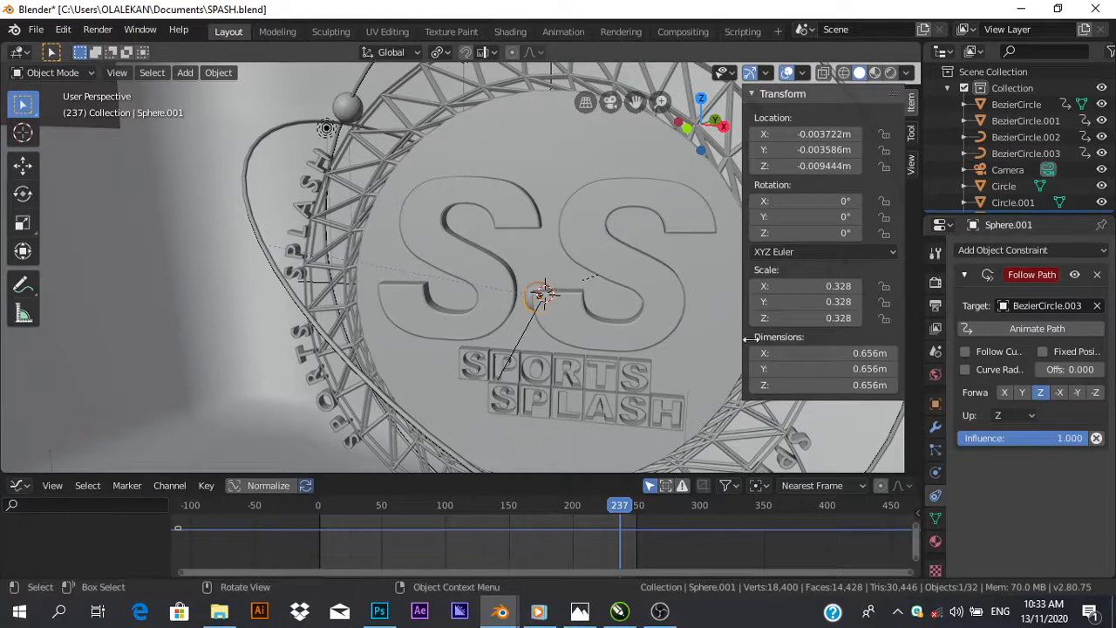
pyautogui.click(1060, 393)
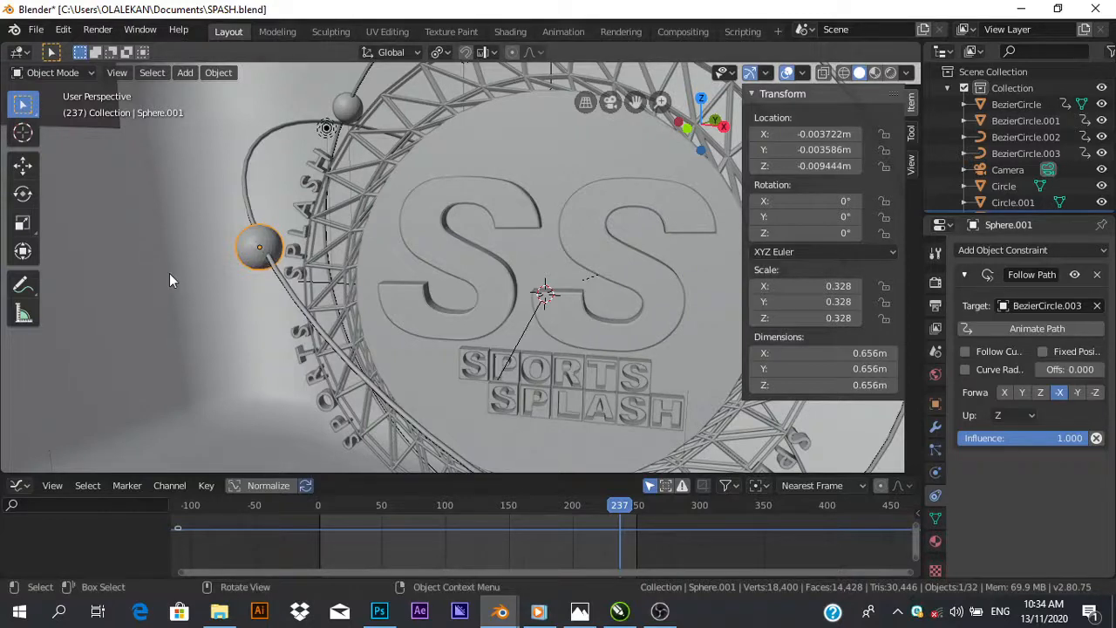
# Duplicate one lengthwise edge loop of the tilted orbit ring's mesh, placing the copy slightly inward from the ring.
pyautogui.click(281, 281)
pyautogui.press('Tab')
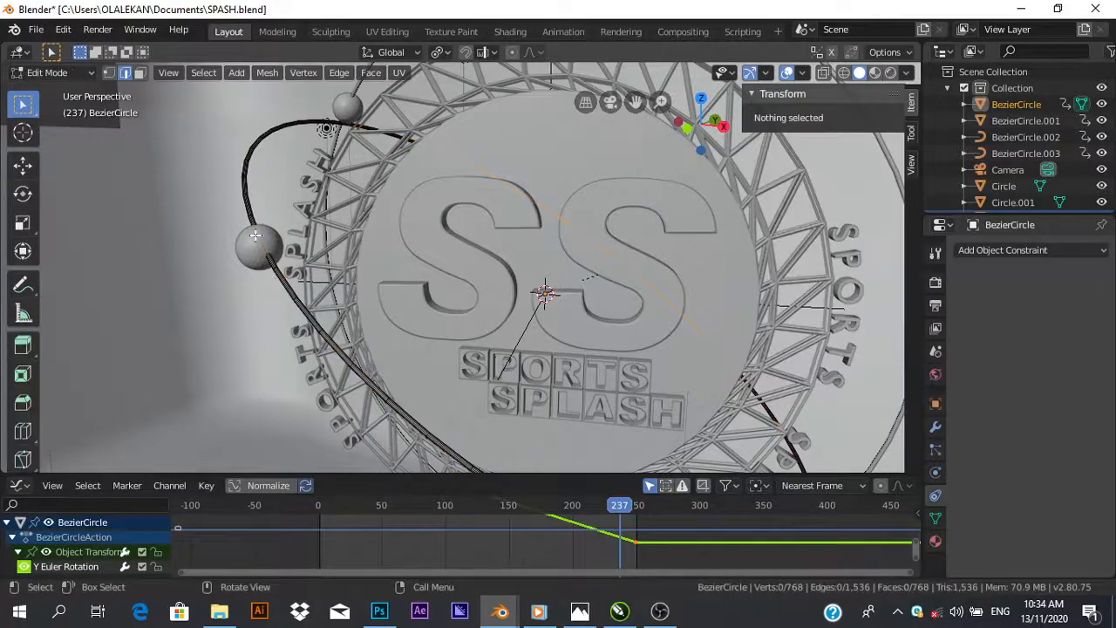
pyautogui.press('l')
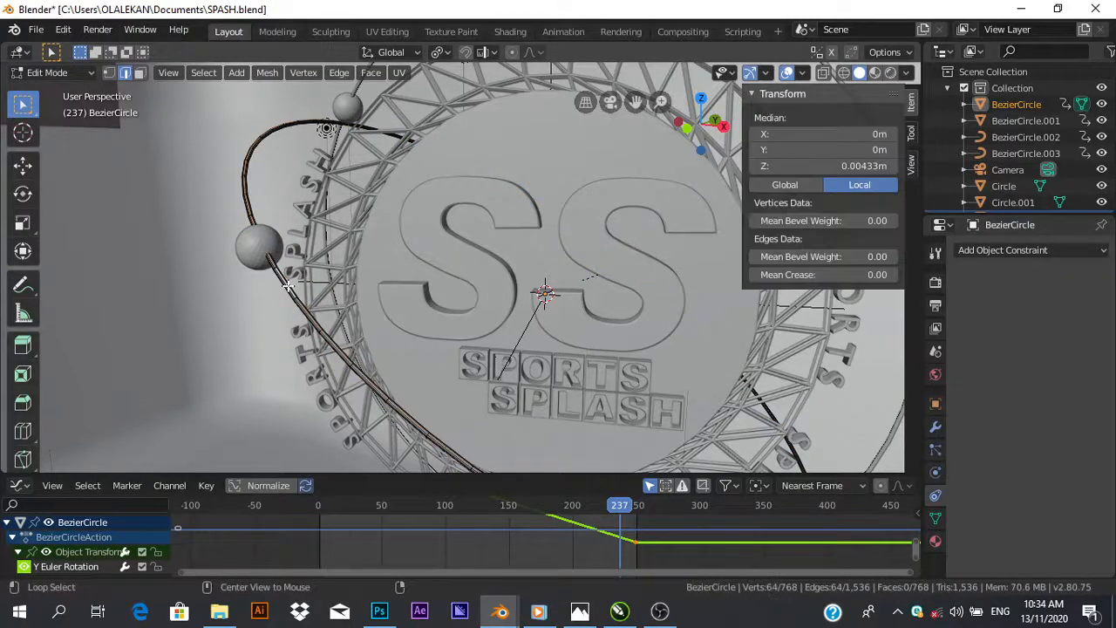
pyautogui.press('g')
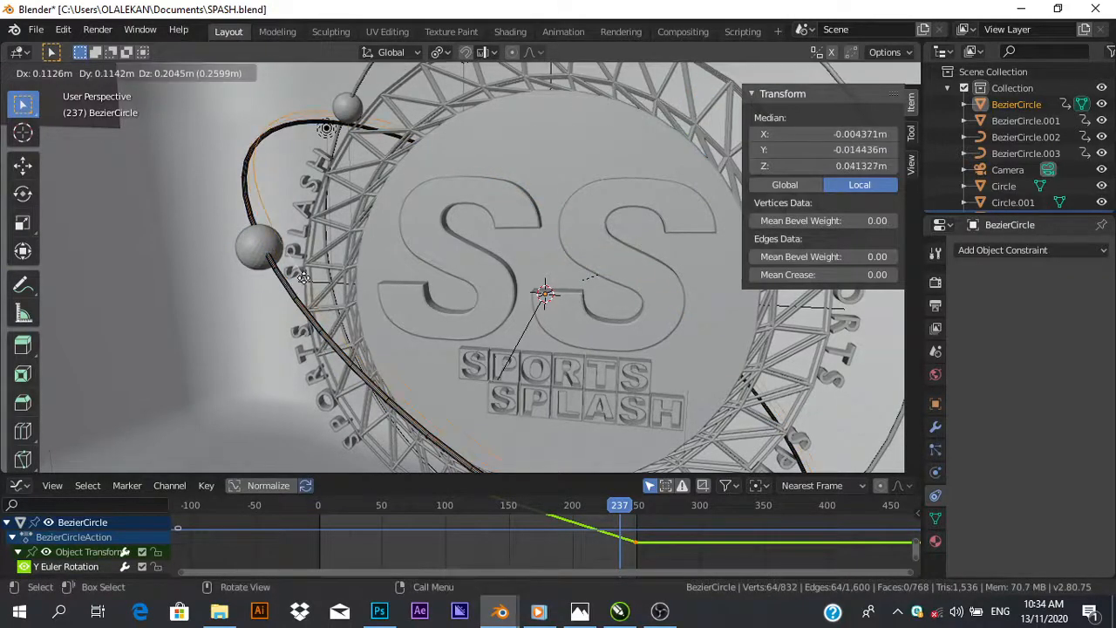
pyautogui.click(297, 284)
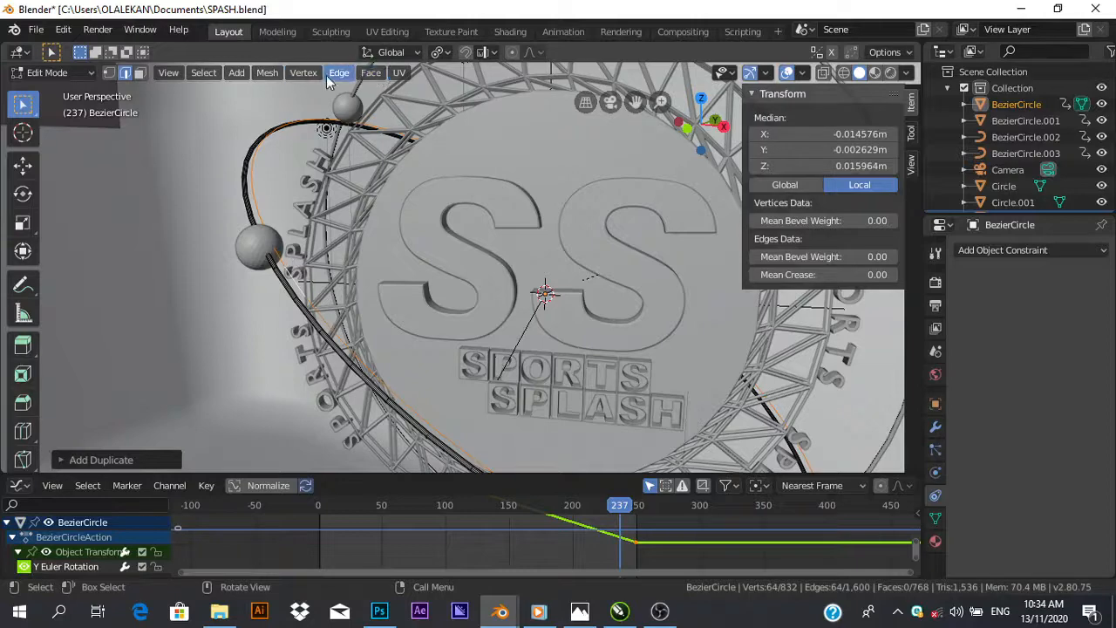
# Separate the duplicated edge loop into its own object and return to Object Mode.
pyautogui.click(169, 73)
pyautogui.moveTo(270, 75)
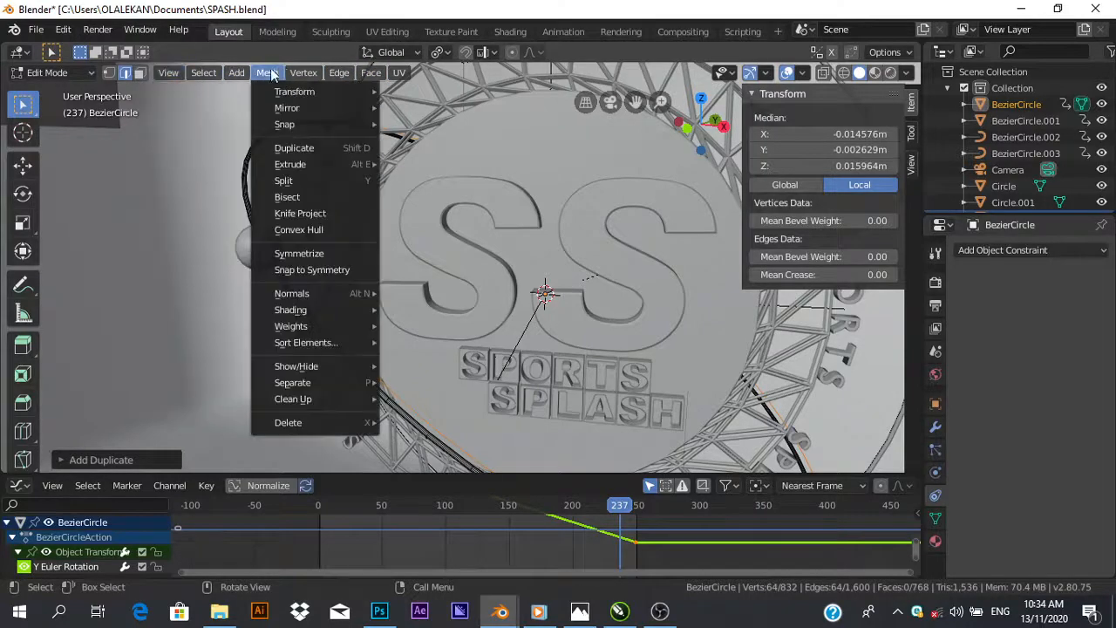
pyautogui.click(268, 75)
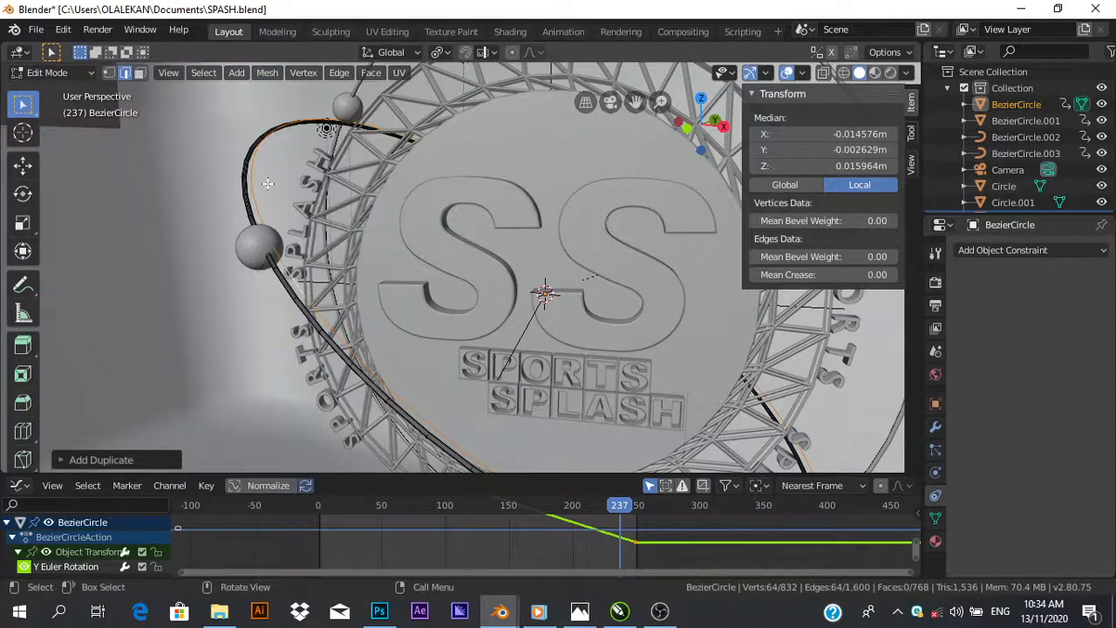
pyautogui.press('p')
pyautogui.click(266, 184)
pyautogui.press('Tab')
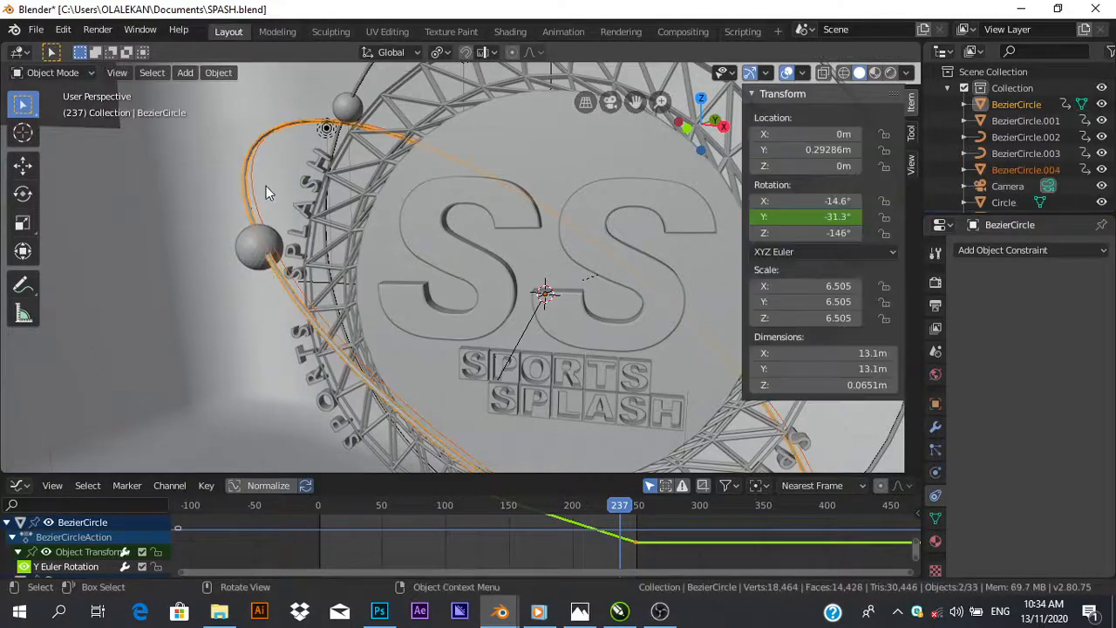
# Convert the separated loop from a mesh to a curve.
pyautogui.click(255, 197)
pyautogui.click(218, 72)
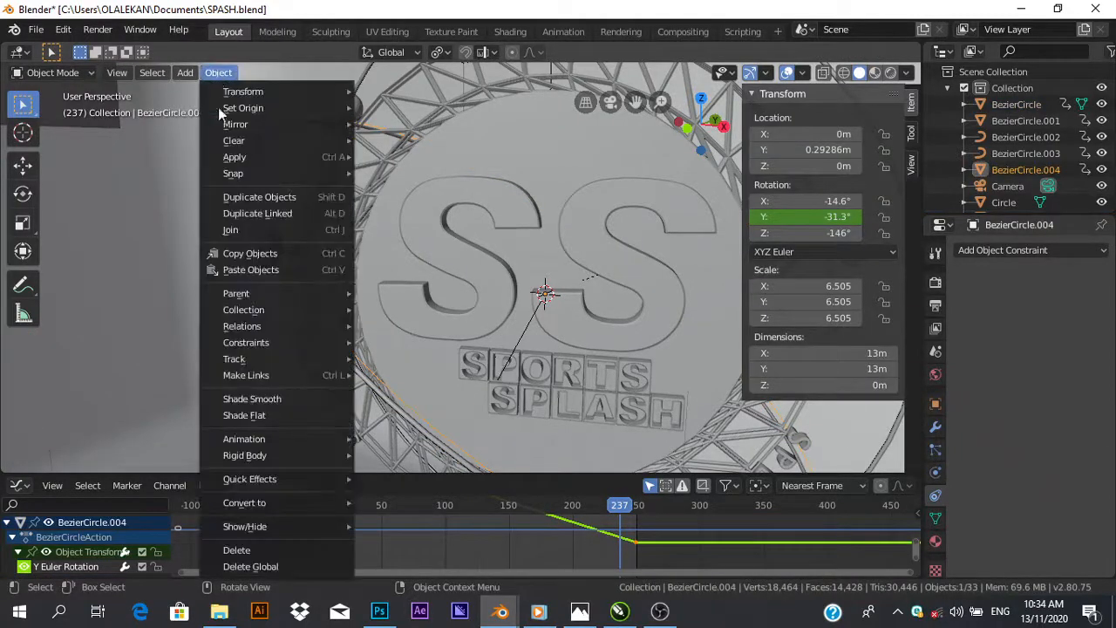
pyautogui.moveTo(293, 504)
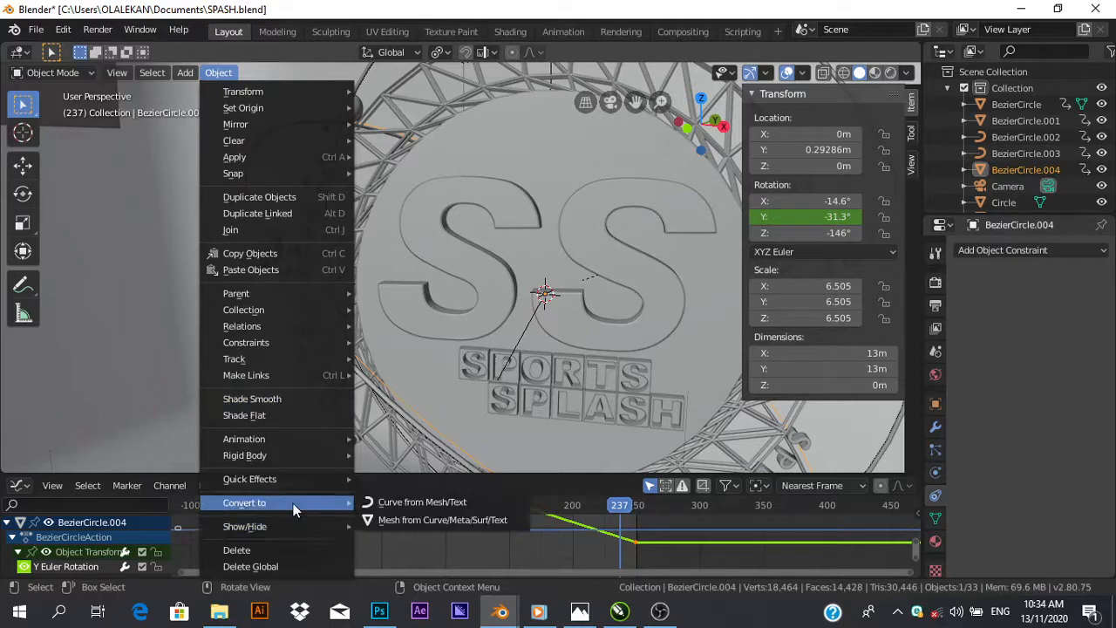
pyautogui.click(395, 502)
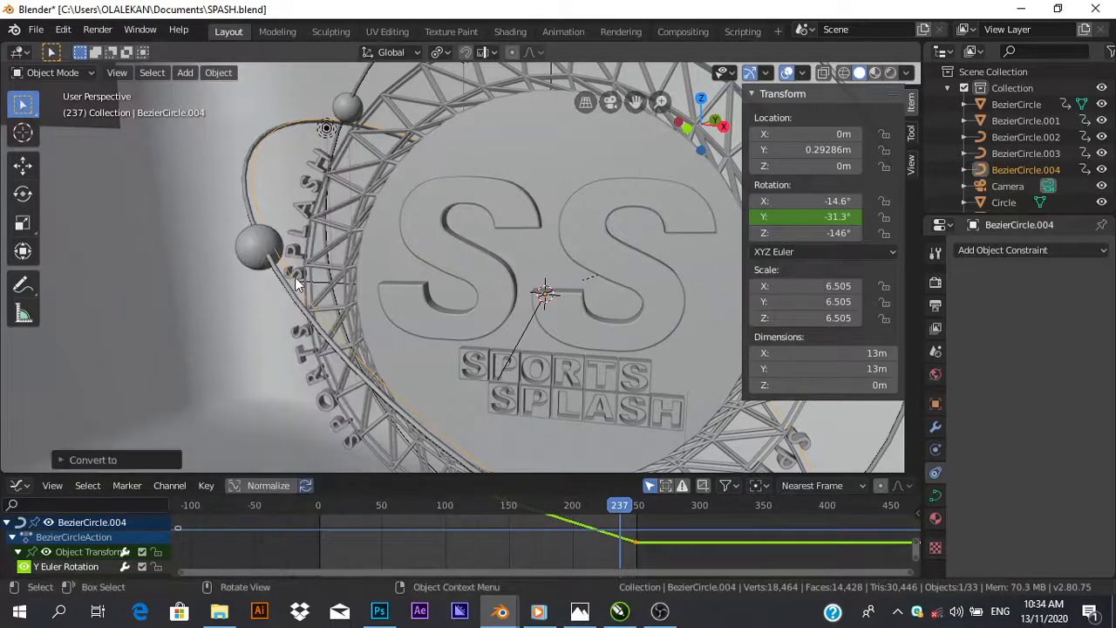
# Show the path targets available to the smaller sphere's Follow Path constraint and examine the tilted orbit ring from several angles.
pyautogui.click(257, 255)
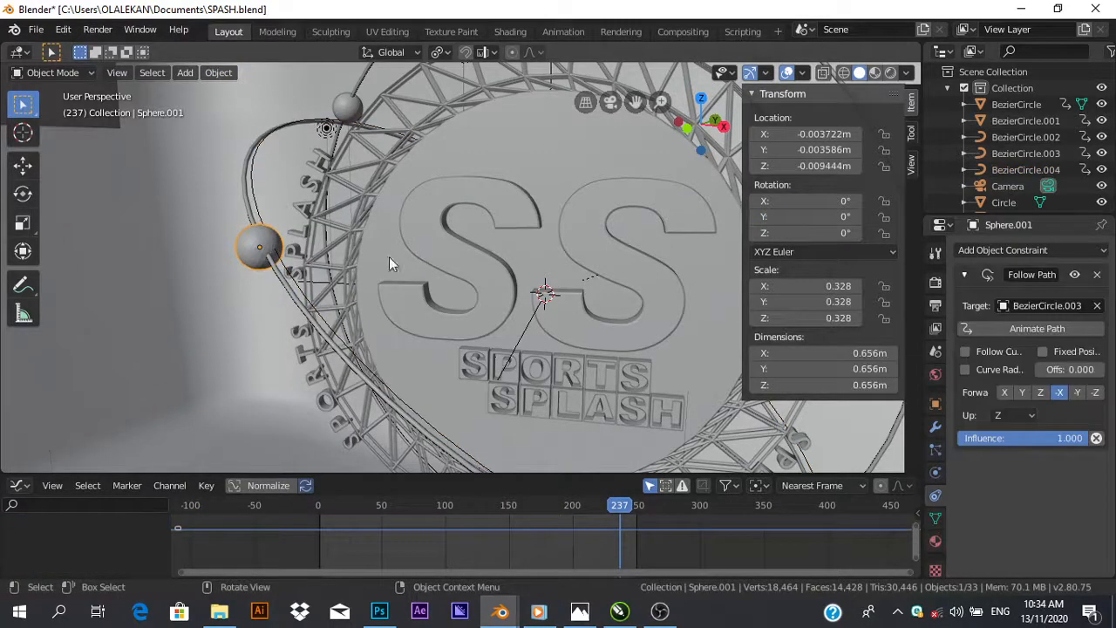
pyautogui.click(1026, 308)
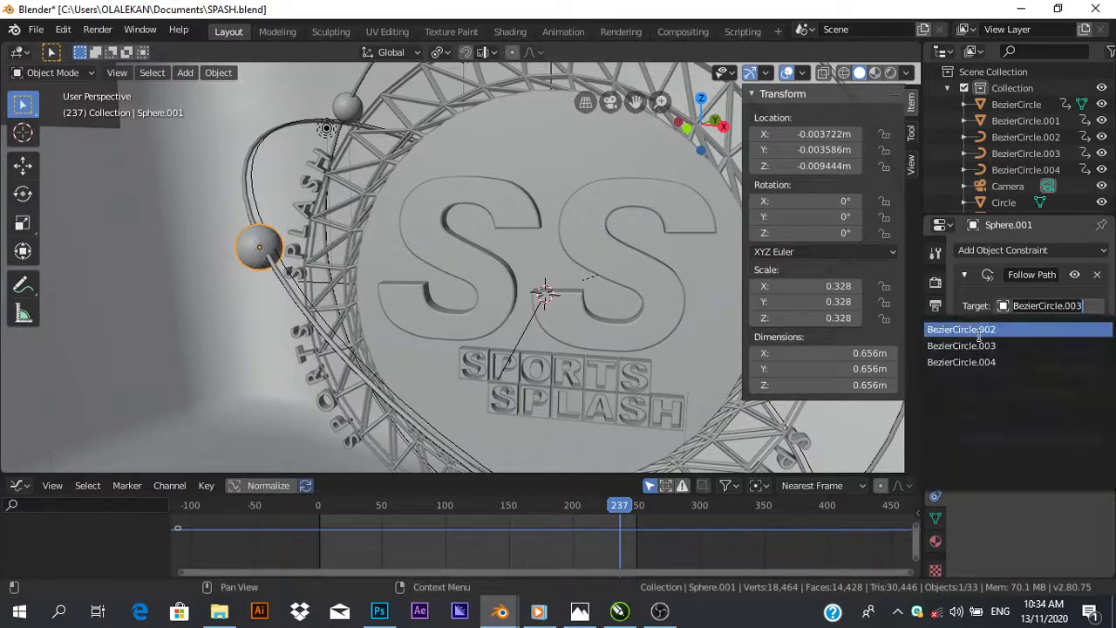
pyautogui.click(293, 288)
pyautogui.press('KP_Decimal')
pyautogui.moveTo(298, 290); pyautogui.dragTo(506, 318, button='middle')
pyautogui.scroll(2, 507, 314)
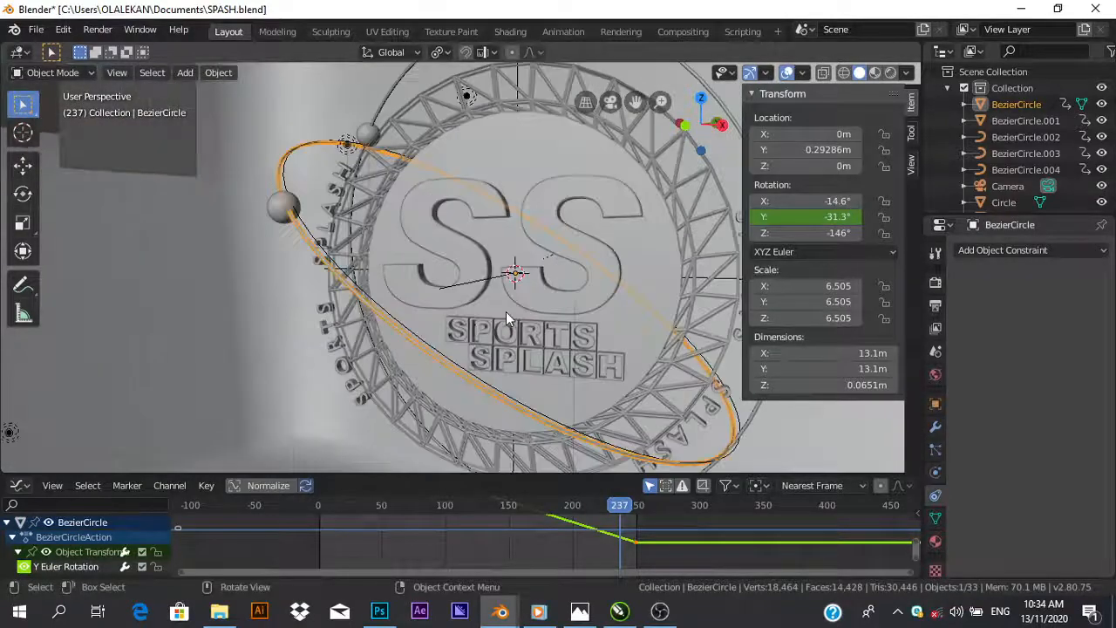
pyautogui.scroll(-1, 509, 325)
pyautogui.moveTo(544, 357); pyautogui.dragTo(370, 206, button='middle')
pyautogui.scroll(2, 460, 317)
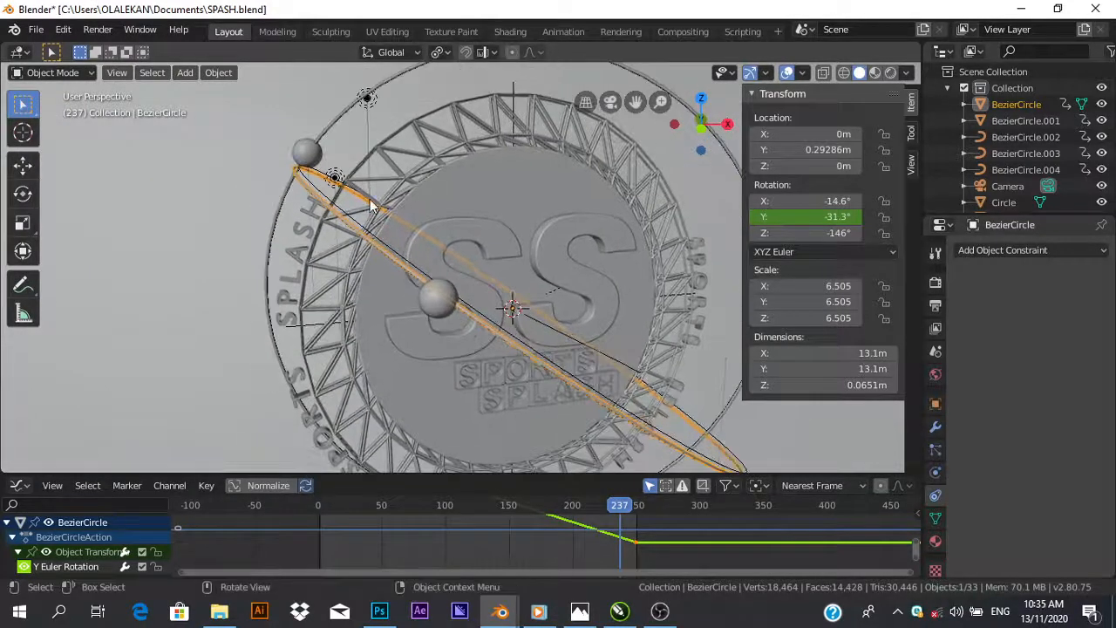
# Apply Animate Path in the smaller sphere's Follow Path constraint so it travels along BezierCircle.003.
pyautogui.click(304, 155)
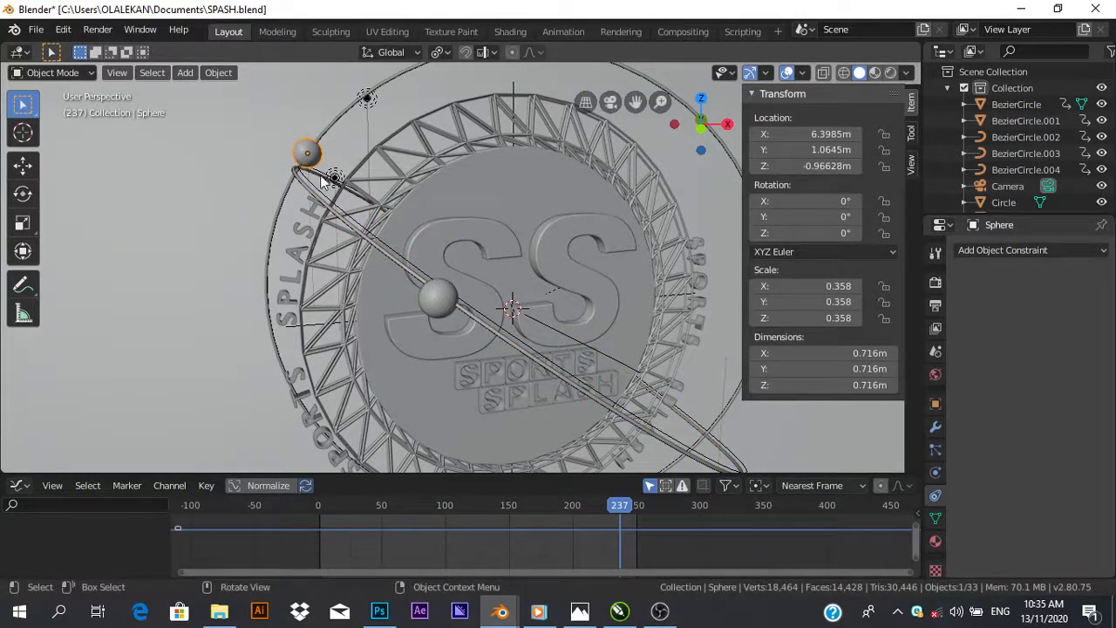
pyautogui.click(439, 300)
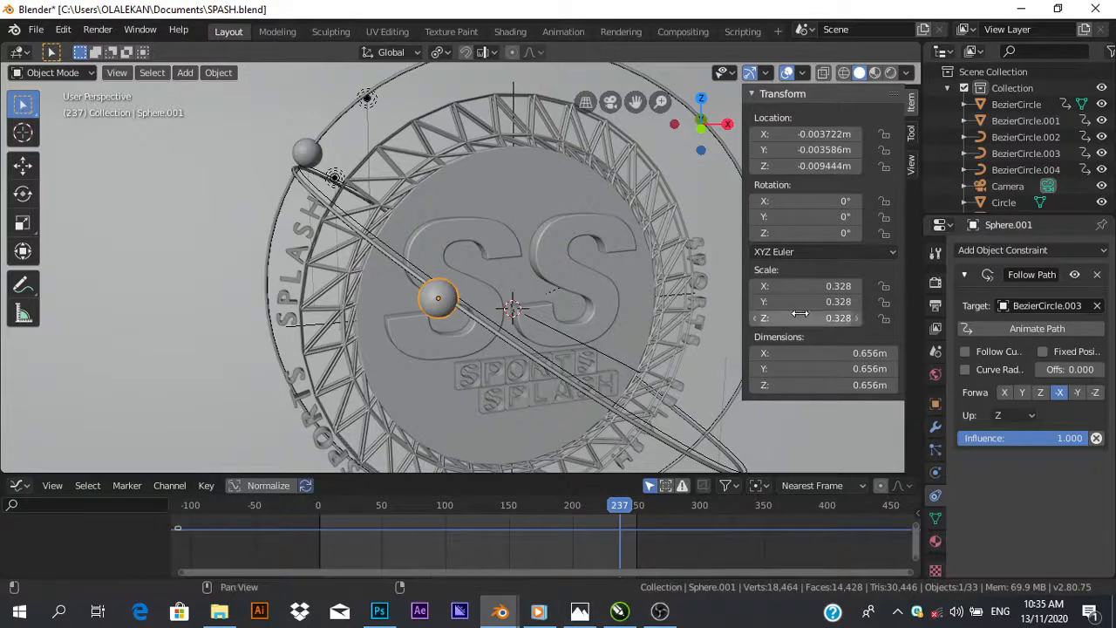
pyautogui.click(1040, 329)
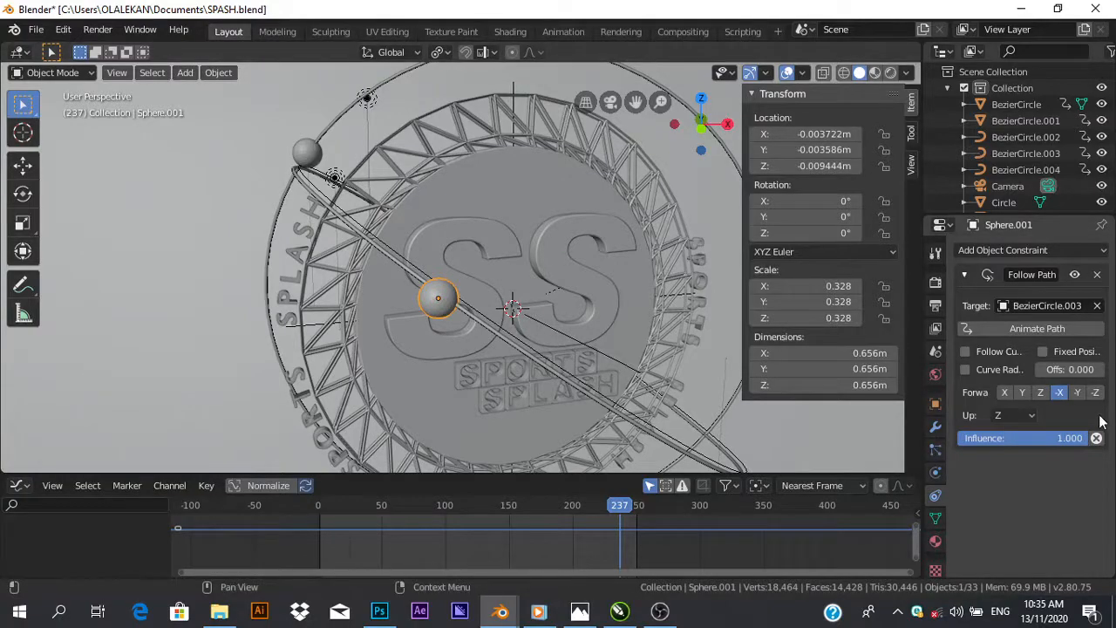
# Scrub the timeline and play the animation to review how the spheres move around their orbit rings.
pyautogui.moveTo(543, 499); pyautogui.dragTo(403, 514)
pyautogui.moveTo(368, 516); pyautogui.dragTo(462, 521)
pyautogui.scroll(-3, 542, 363)
pyautogui.moveTo(592, 377); pyautogui.dragTo(565, 361, button='middle')
pyautogui.scroll(2, 564, 360)
pyautogui.press('space')
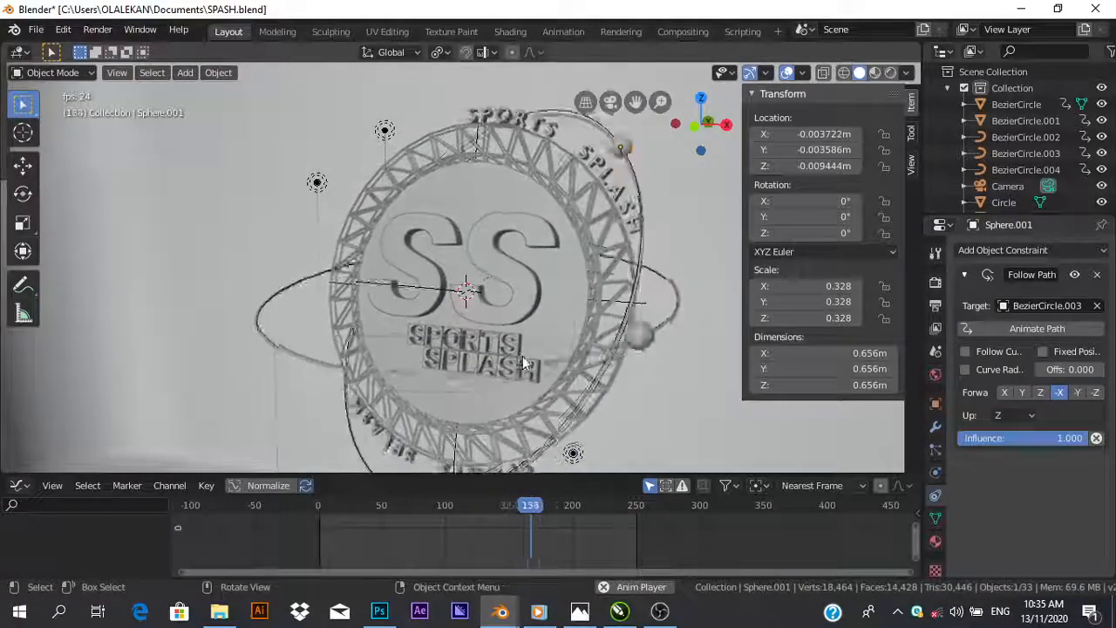
pyautogui.scroll(-1, 524, 356)
pyautogui.moveTo(525, 356); pyautogui.dragTo(570, 378, button='middle')
pyautogui.scroll(2, 516, 333)
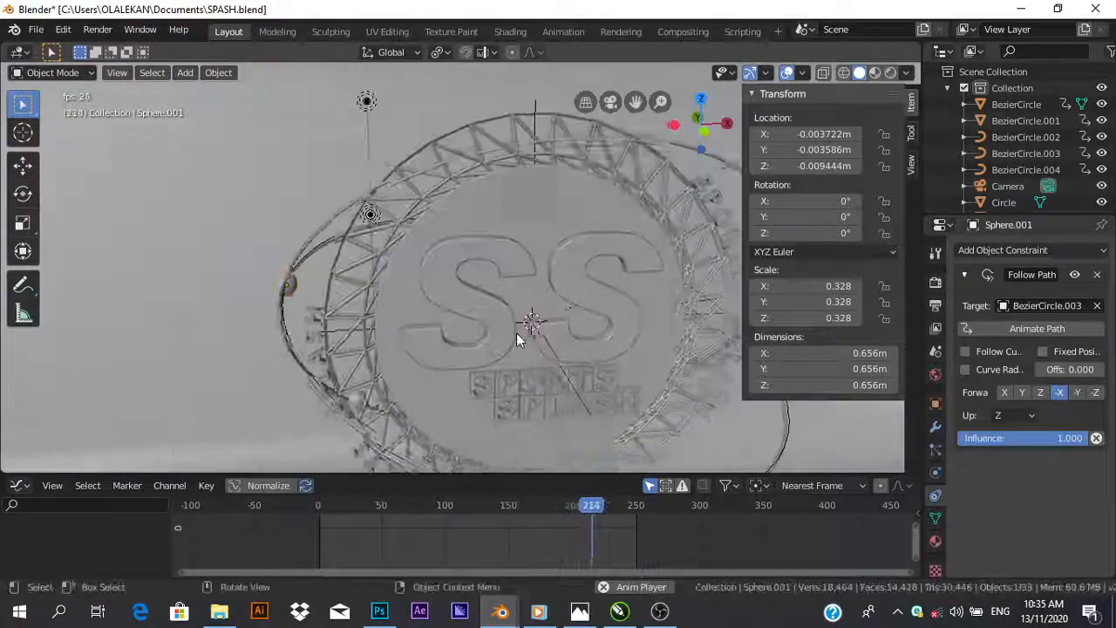
pyautogui.press('space')
pyautogui.scroll(-1, 486, 336)
pyautogui.moveTo(486, 336); pyautogui.dragTo(467, 312, button='middle')
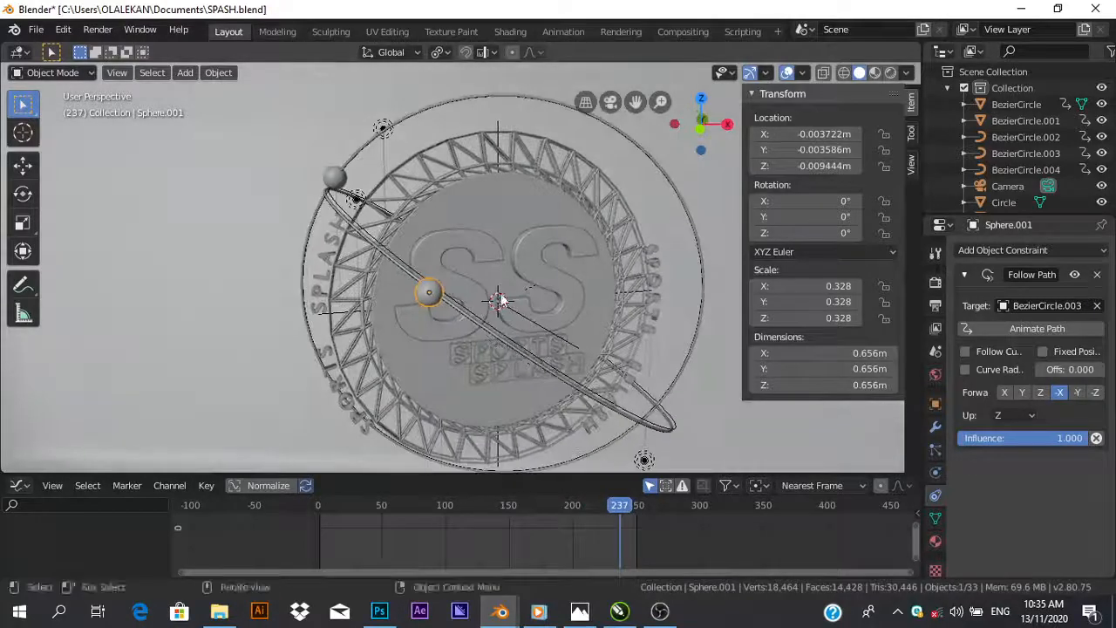
# Switch the viewport to material preview shading and show the smaller sphere's Material.006 settings.
pyautogui.click(875, 75)
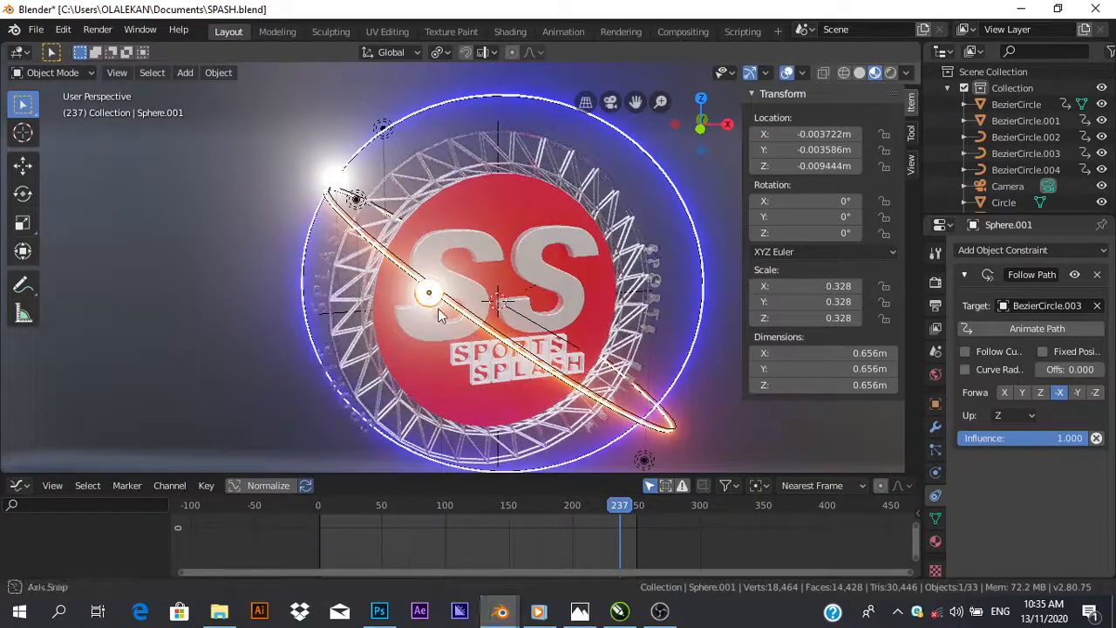
pyautogui.moveTo(438, 308); pyautogui.dragTo(386, 257, button='middle')
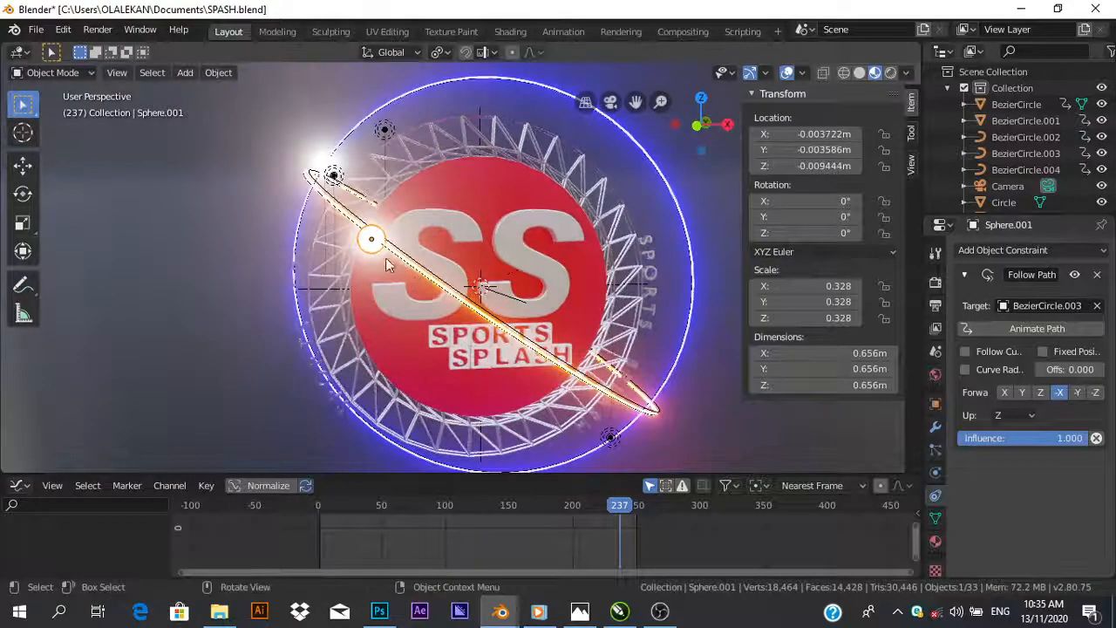
pyautogui.click(283, 175)
pyautogui.click(375, 246)
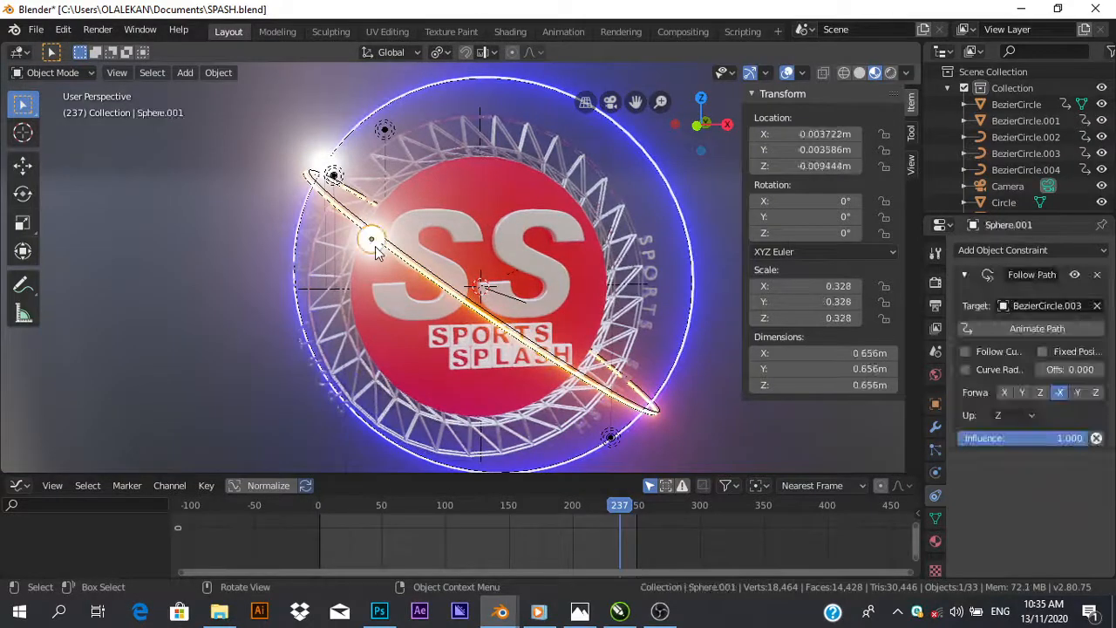
pyautogui.click(935, 540)
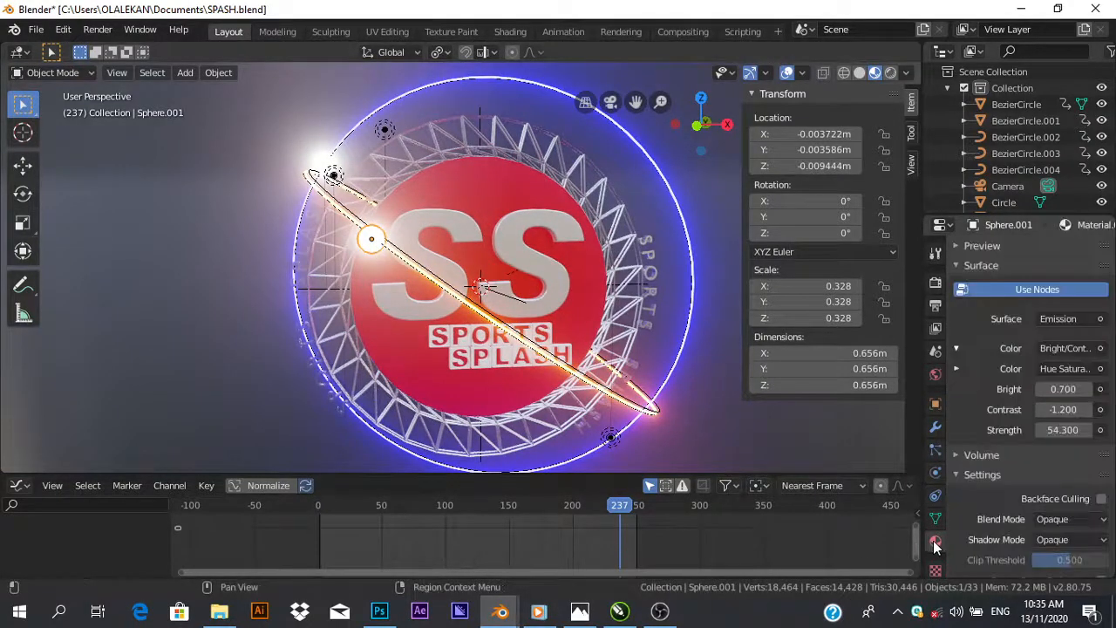
pyautogui.scroll(3, 1114, 408)
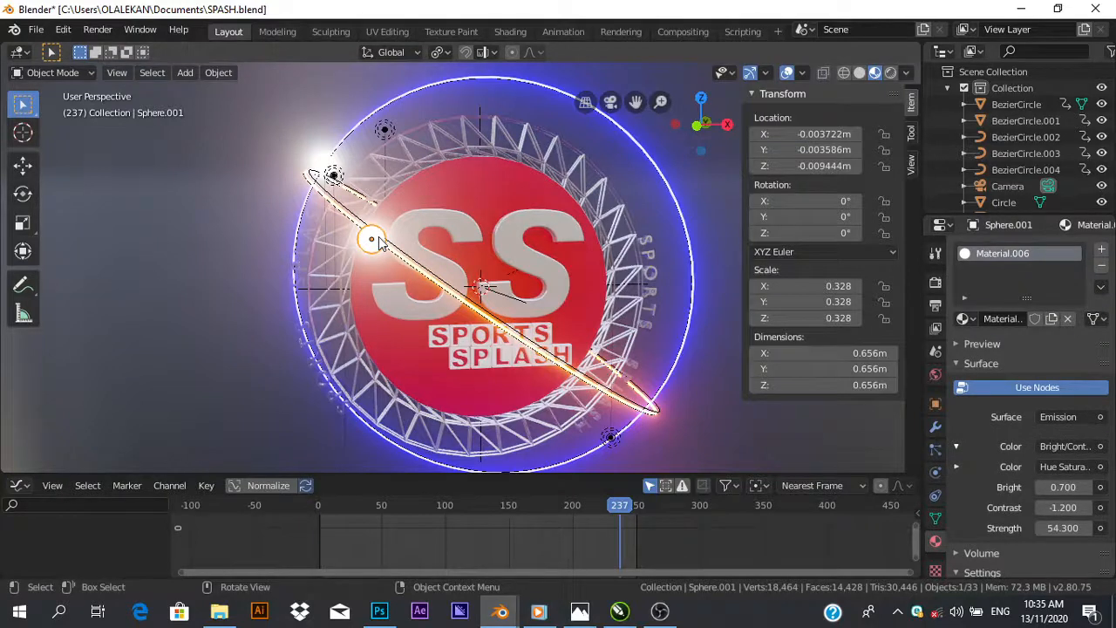
# Replace the graph editor with the Shader Editor and enlarge that area to show the smaller sphere's material nodes.
pyautogui.click(17, 485)
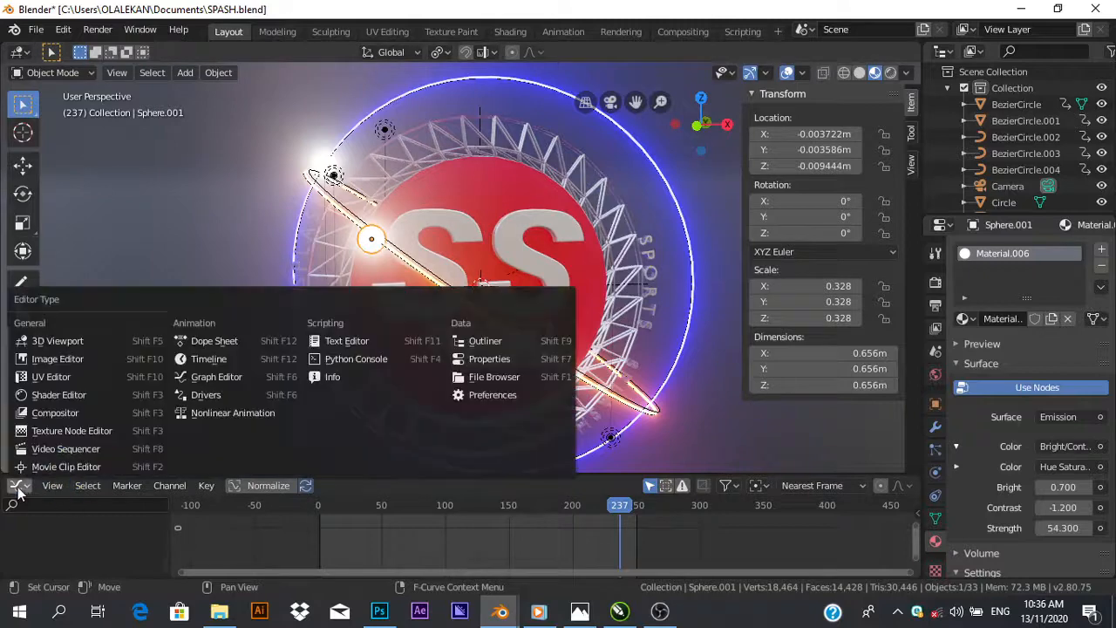
pyautogui.click(40, 390)
pyautogui.scroll(4, 558, 536)
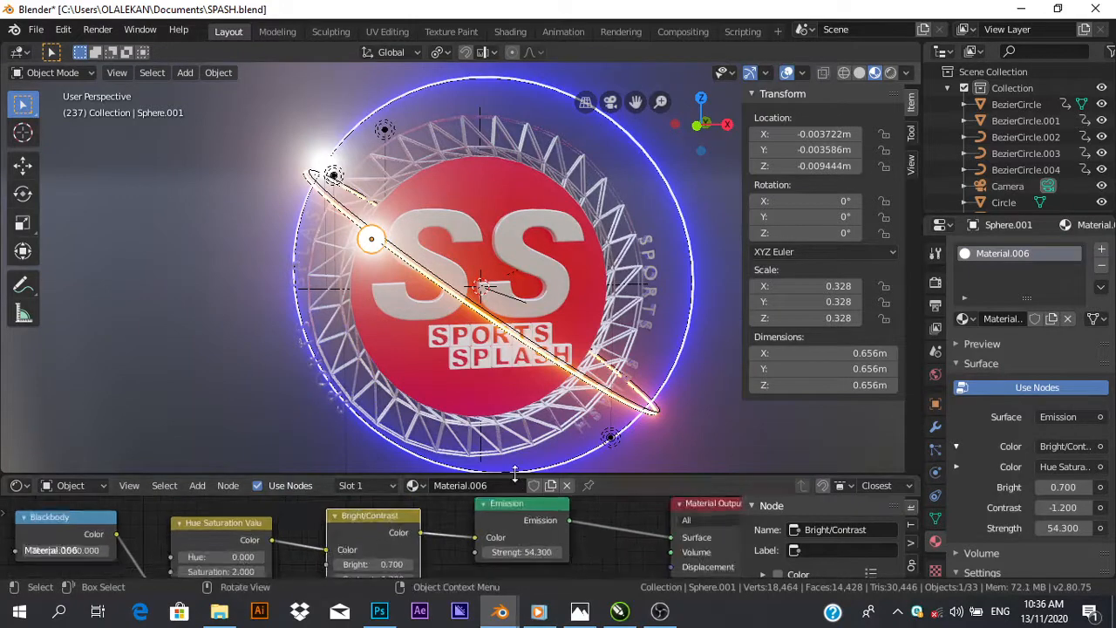
pyautogui.moveTo(515, 476); pyautogui.dragTo(508, 396)
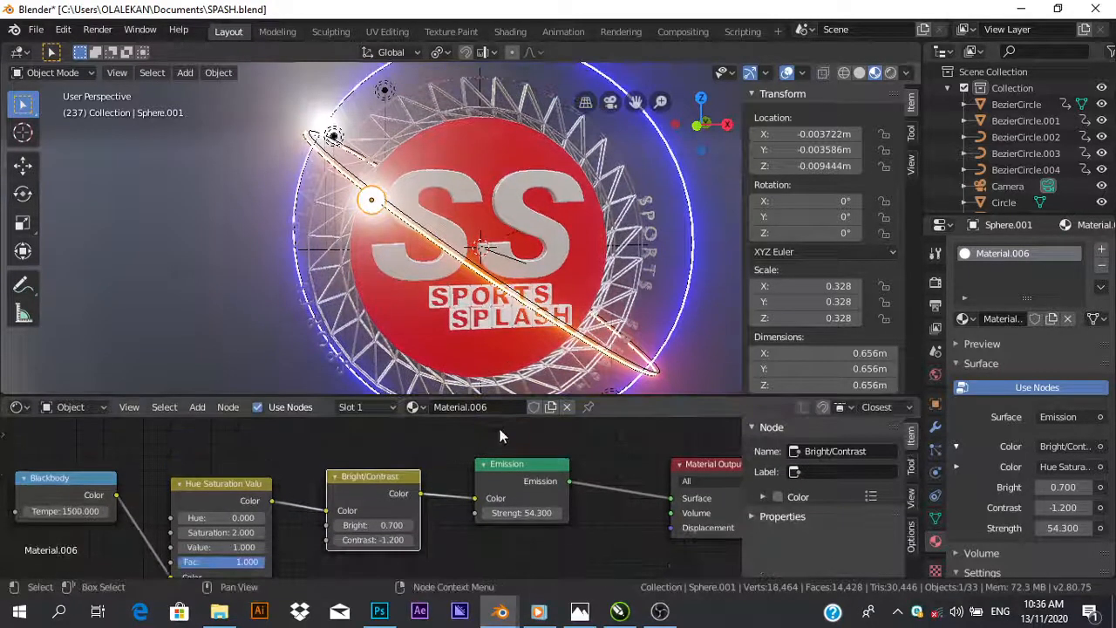
# Examine the sphere's emission node chain from Material Output back to Blackbody, then select the backdrop cube.
pyautogui.scroll(-2, 498, 486)
pyautogui.moveTo(525, 514); pyautogui.dragTo(508, 508, button='middle')
pyautogui.scroll(1, 507, 508)
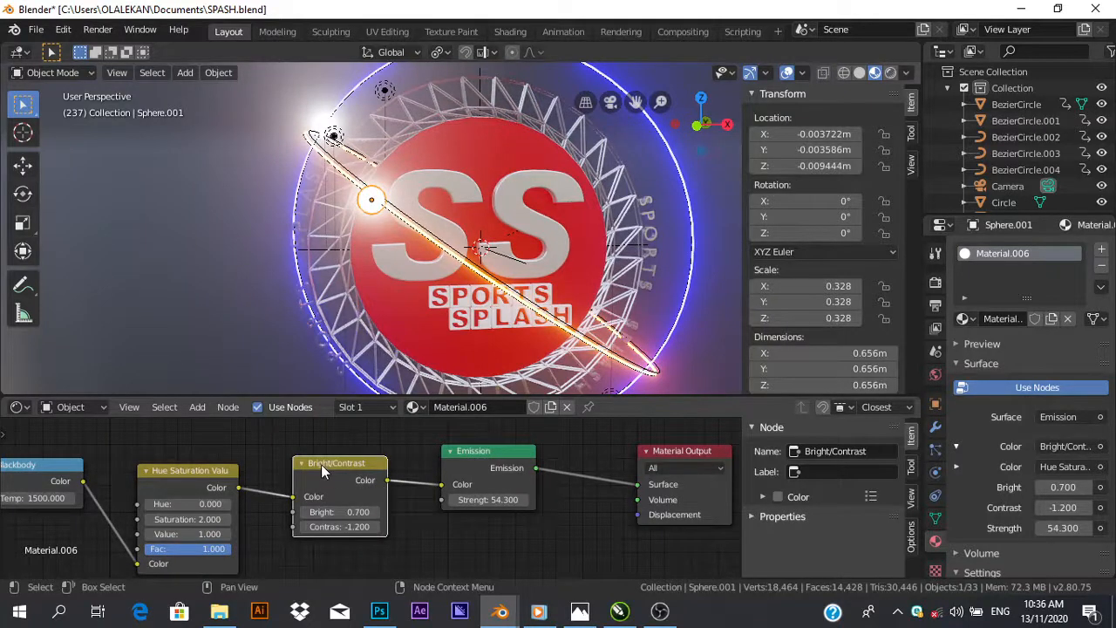
pyautogui.moveTo(276, 450); pyautogui.dragTo(370, 448, button='middle')
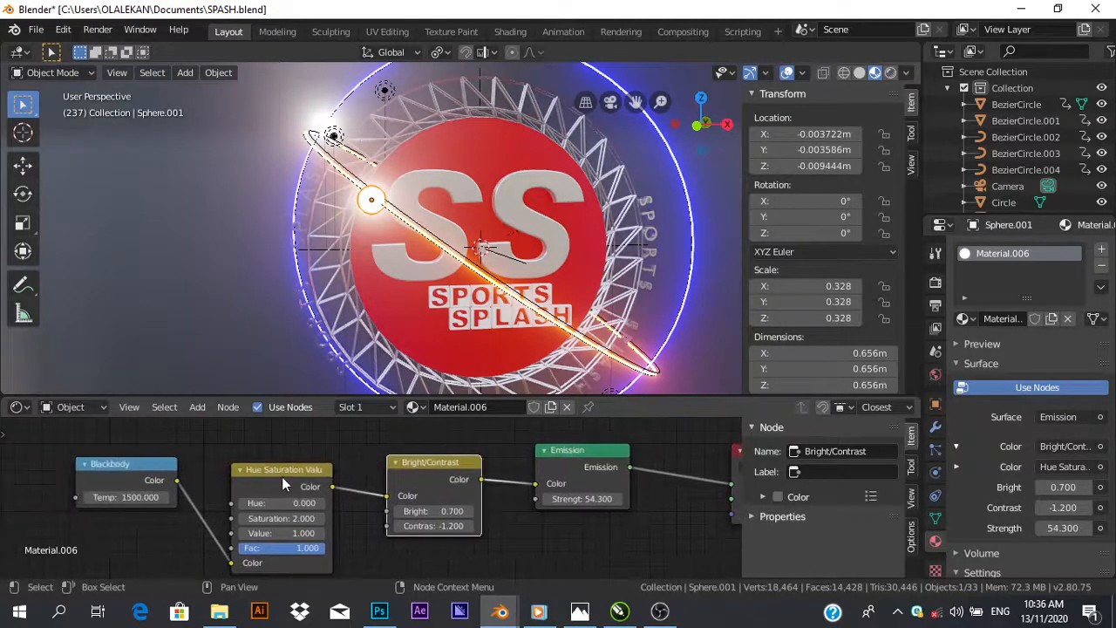
pyautogui.moveTo(279, 478); pyautogui.dragTo(329, 467, button='middle')
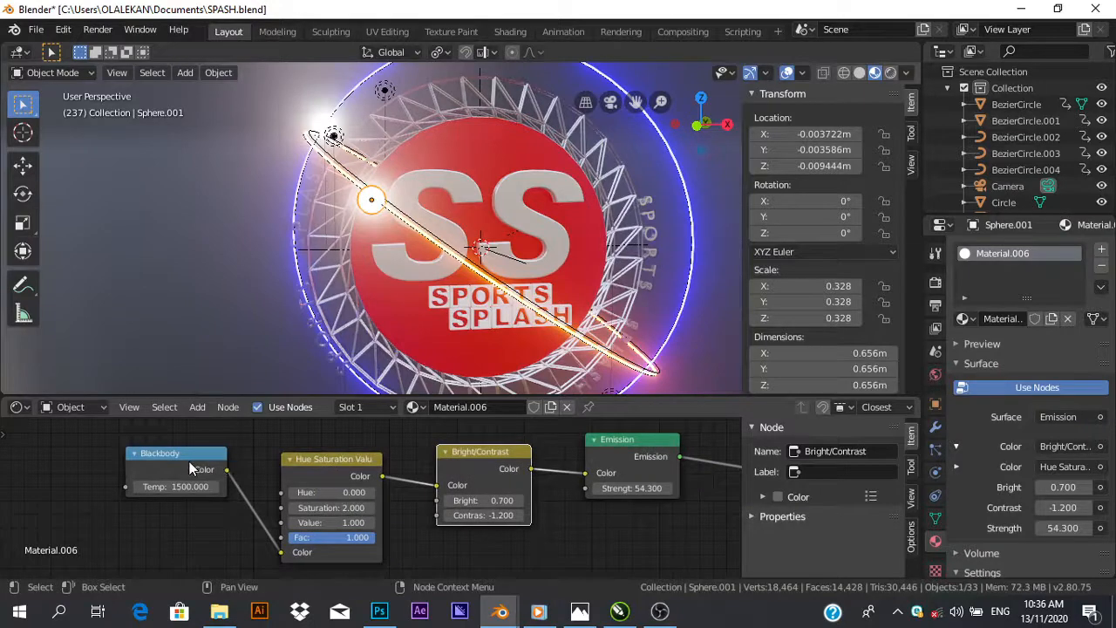
pyautogui.click(183, 284)
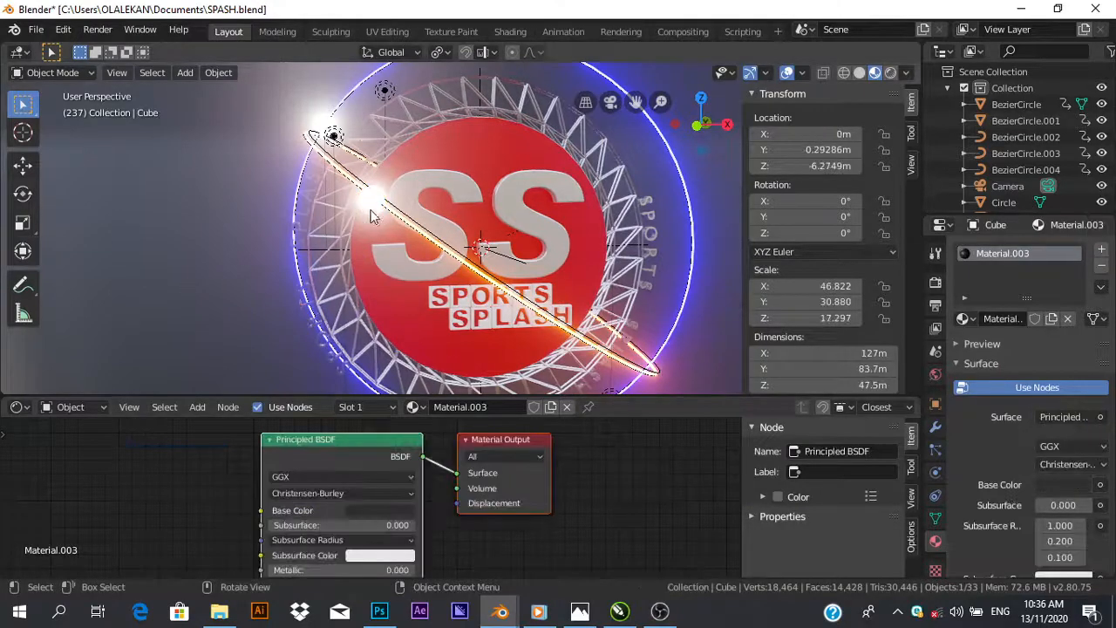
# Compare the Blackbody, Hue Saturation Value, Bright/Contrast and Emission nodes of the smaller sphere's material with those of the blue ring.
pyautogui.click(368, 213)
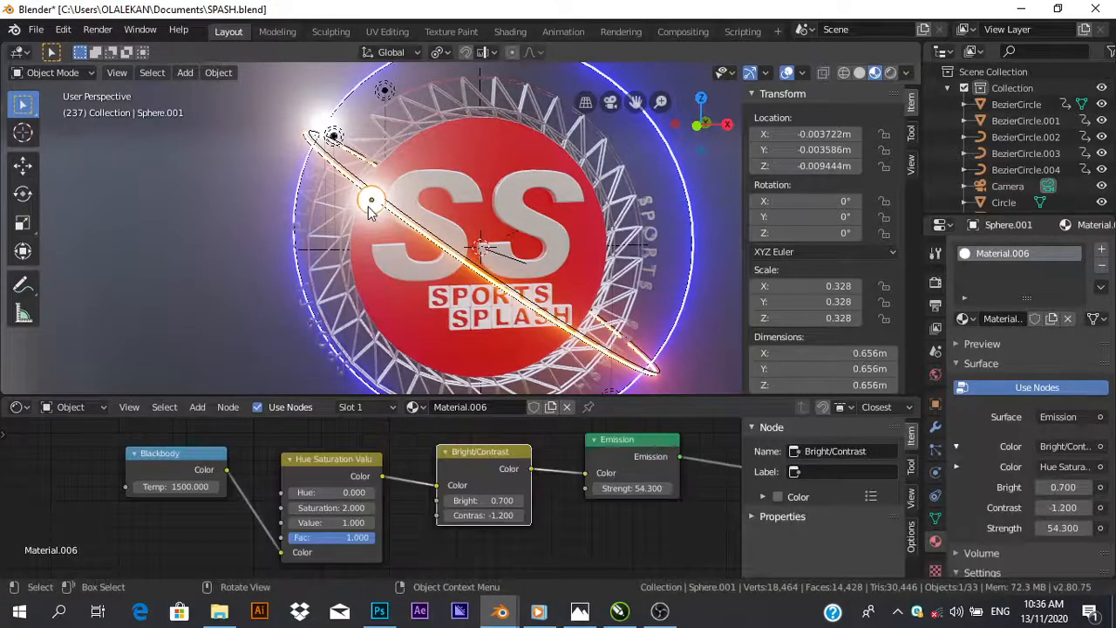
pyautogui.moveTo(476, 276); pyautogui.dragTo(451, 291, button='middle')
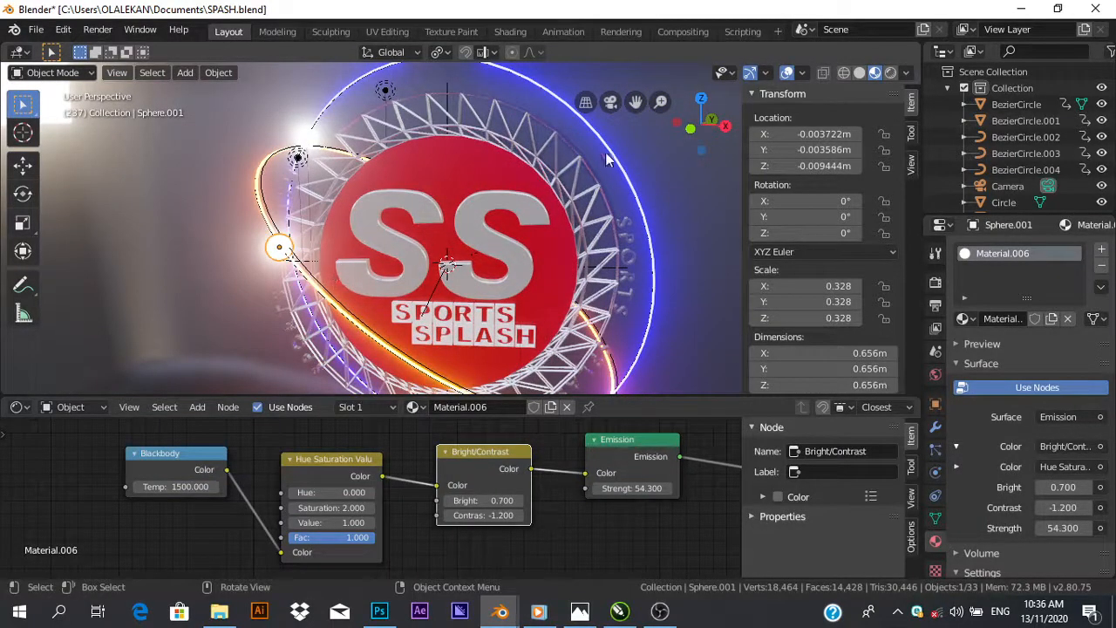
pyautogui.click(609, 104)
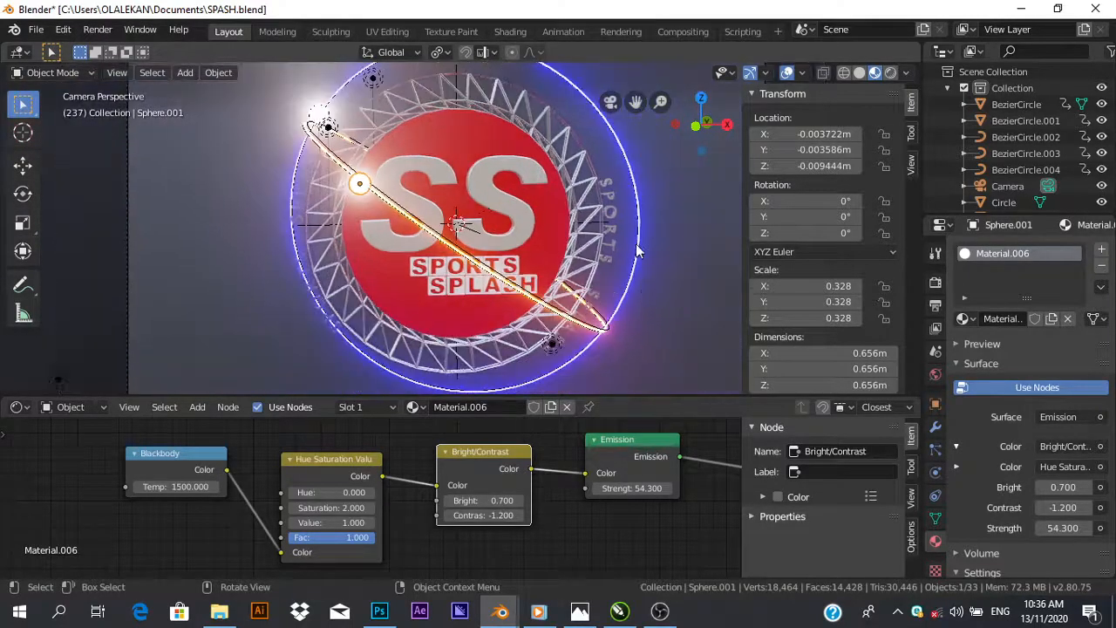
pyautogui.click(635, 243)
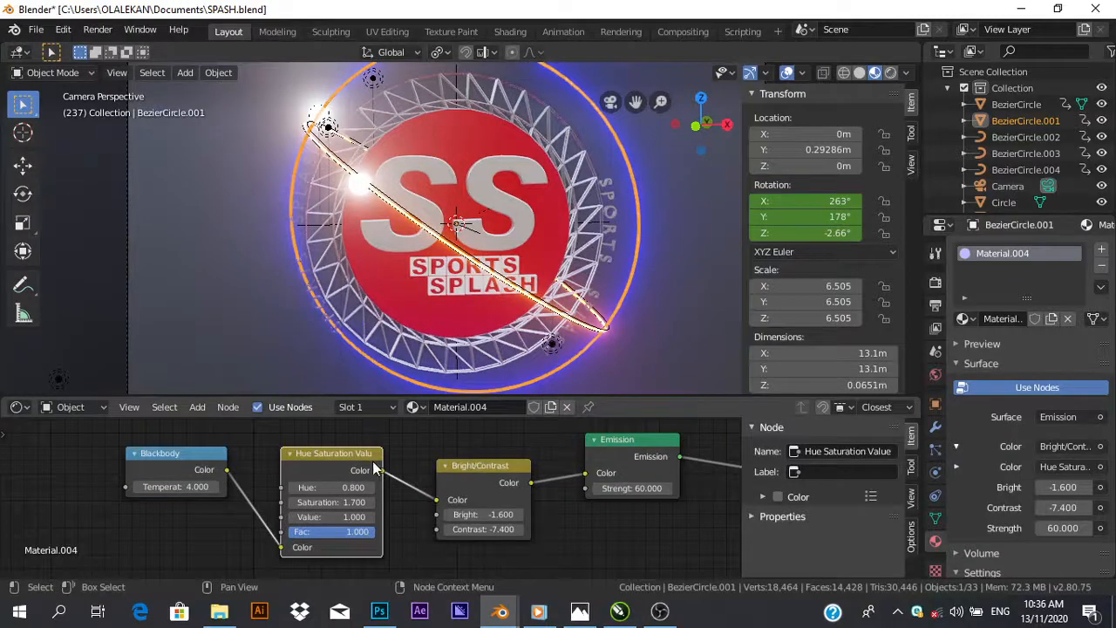
pyautogui.click(359, 187)
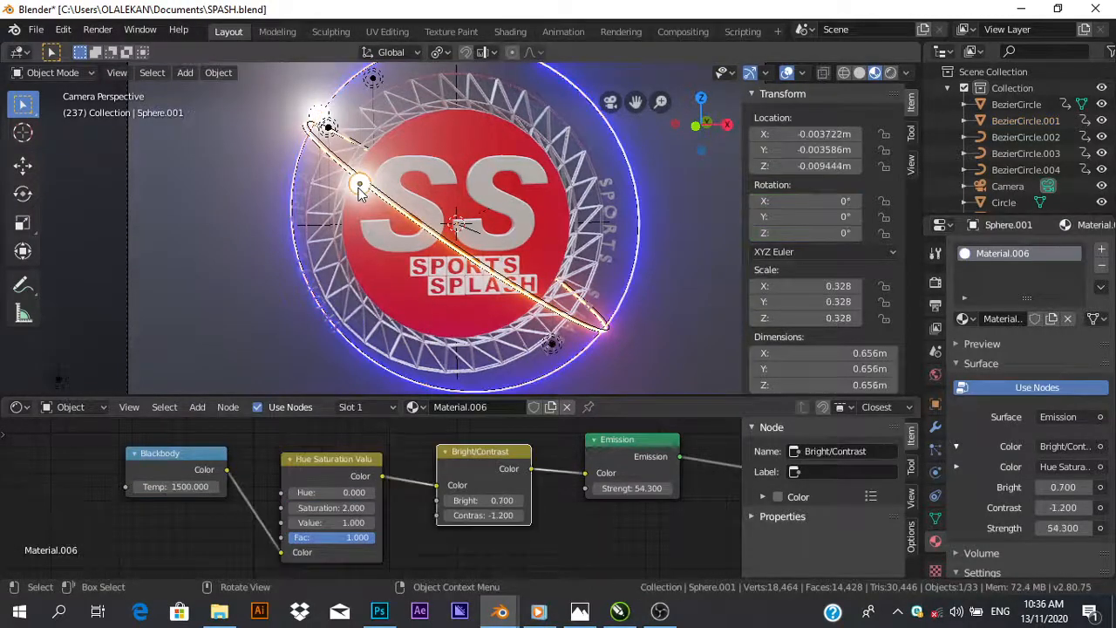
pyautogui.click(619, 312)
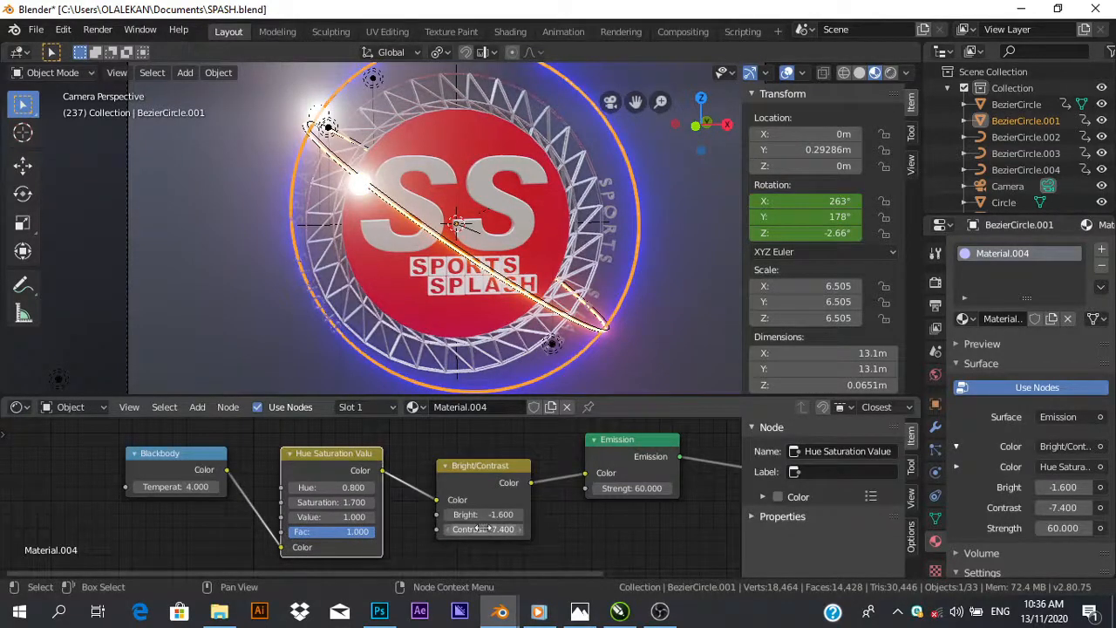
# Set the Hue to 0.300 in the Hue Saturation Value node of the large blue ring's Material.004.
pyautogui.moveTo(665, 280); pyautogui.dragTo(635, 291, button='middle')
pyautogui.scroll(2, 635, 287)
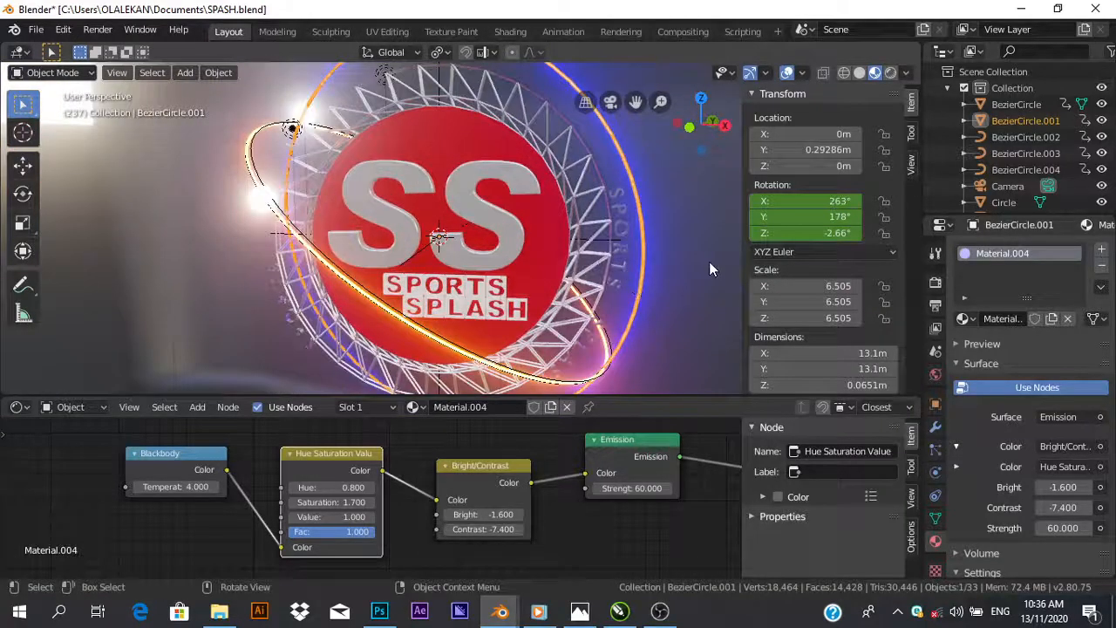
pyautogui.click(669, 254)
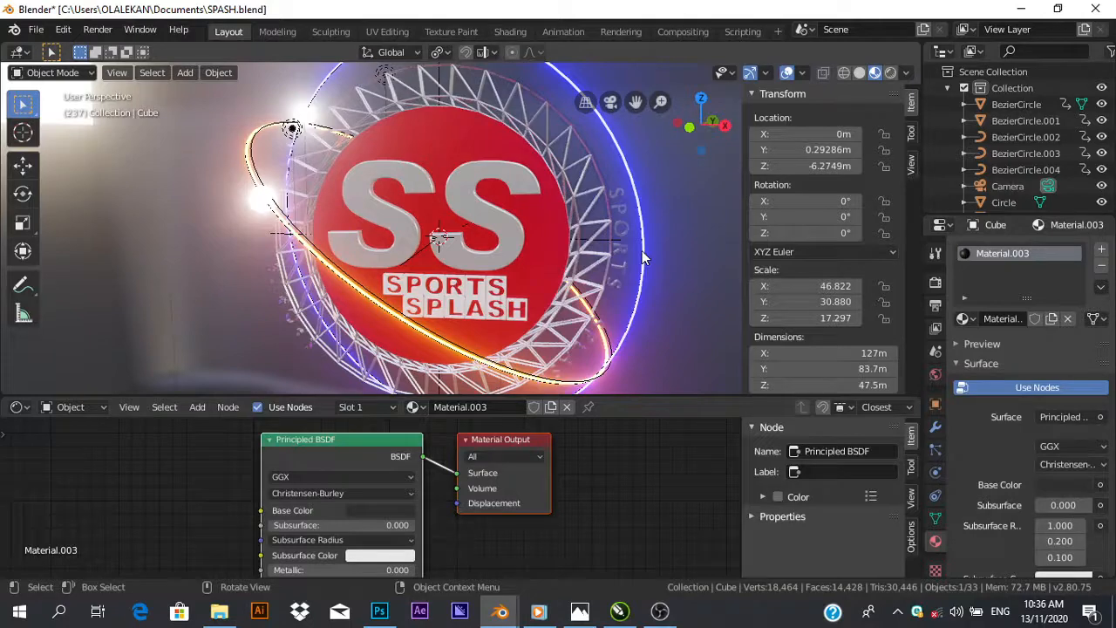
pyautogui.click(642, 284)
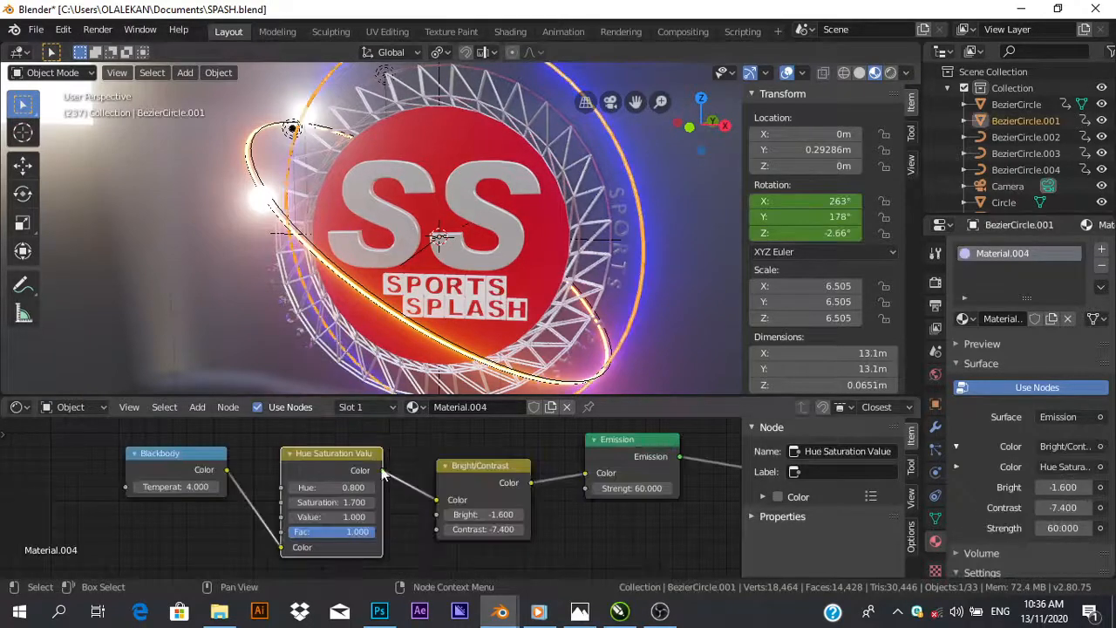
pyautogui.moveTo(337, 494); pyautogui.dragTo(293, 494)
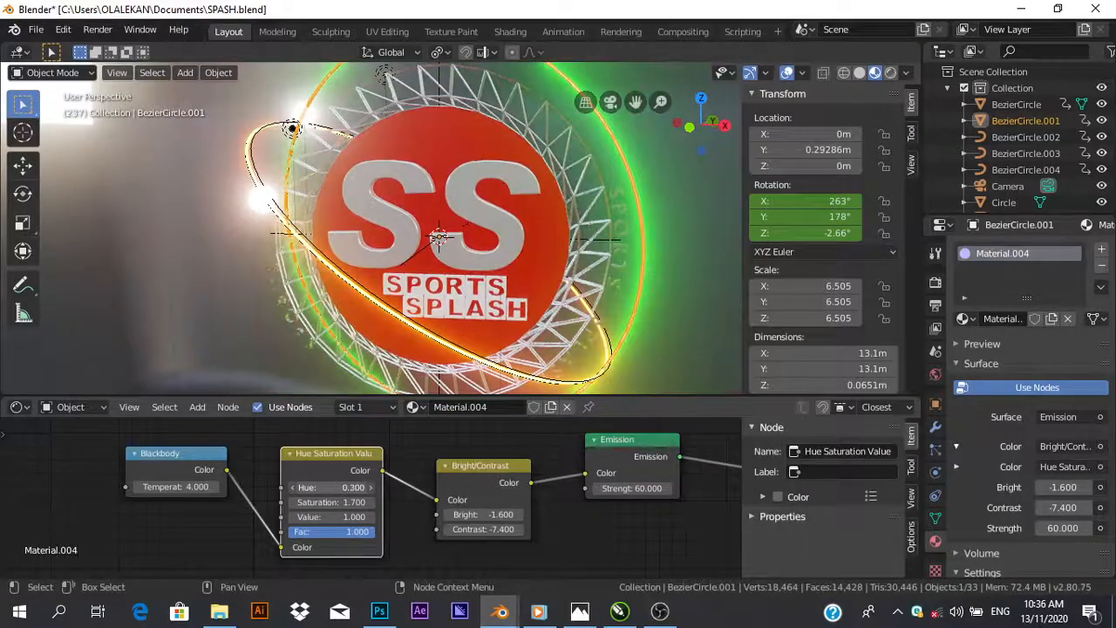
pyautogui.click(675, 328)
pyautogui.moveTo(675, 328)
pyautogui.mouseDown(button='middle')
pyautogui.moveTo(682, 290)
pyautogui.moveTo(701, 326)
pyautogui.moveTo(663, 345)
pyautogui.mouseUp(button='middle')
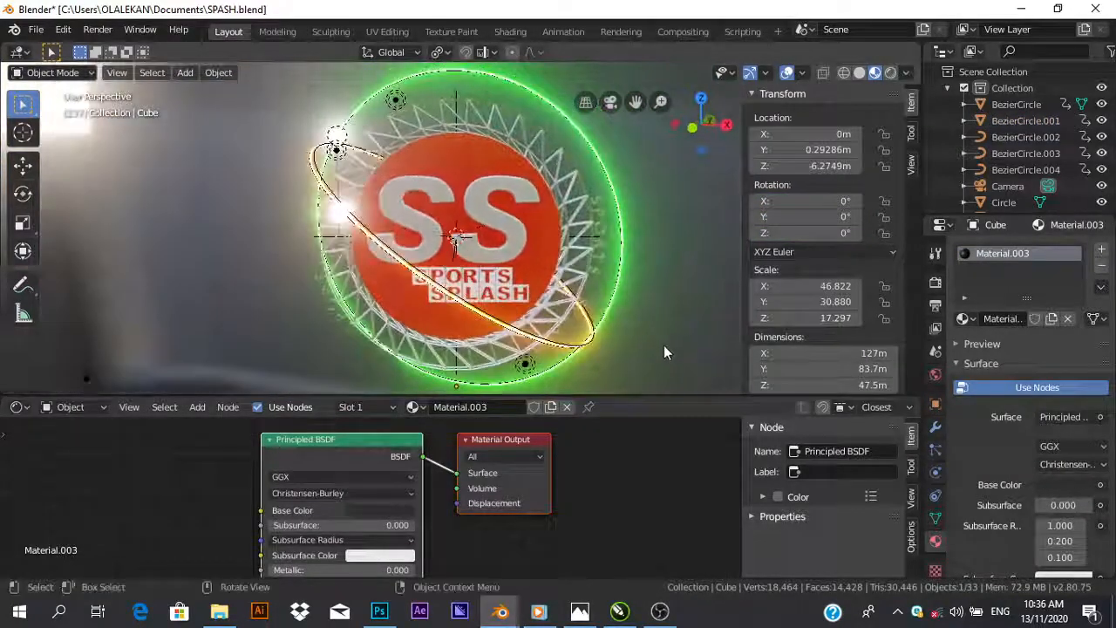
# Select the tilted orange ring to show the nodes of its Material.005.
pyautogui.click(506, 330)
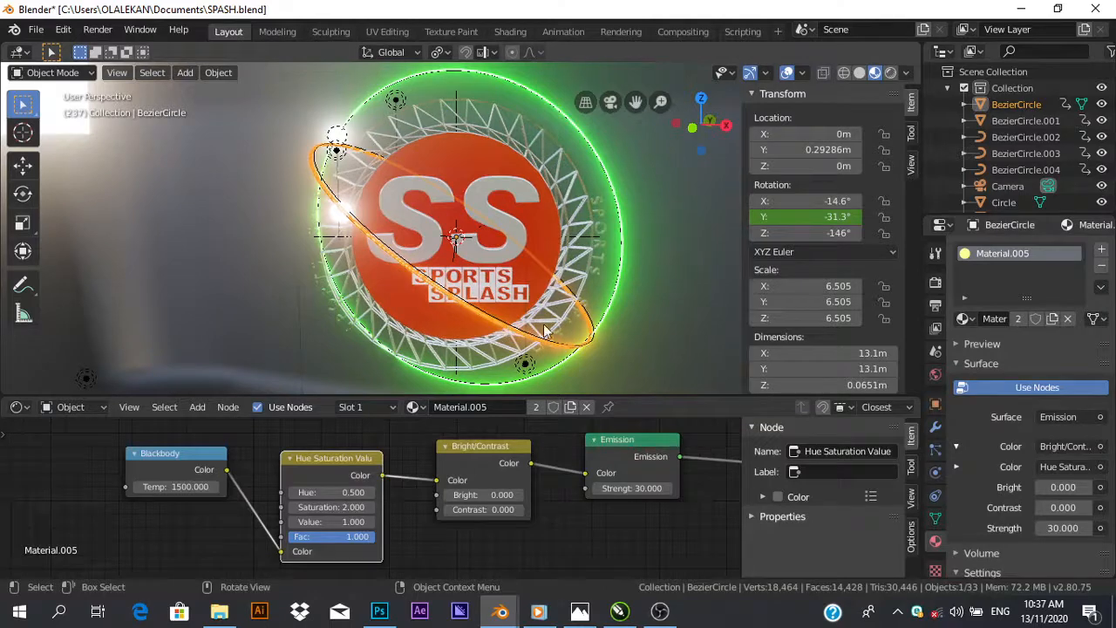
pyautogui.moveTo(583, 332); pyautogui.dragTo(599, 307, button='middle')
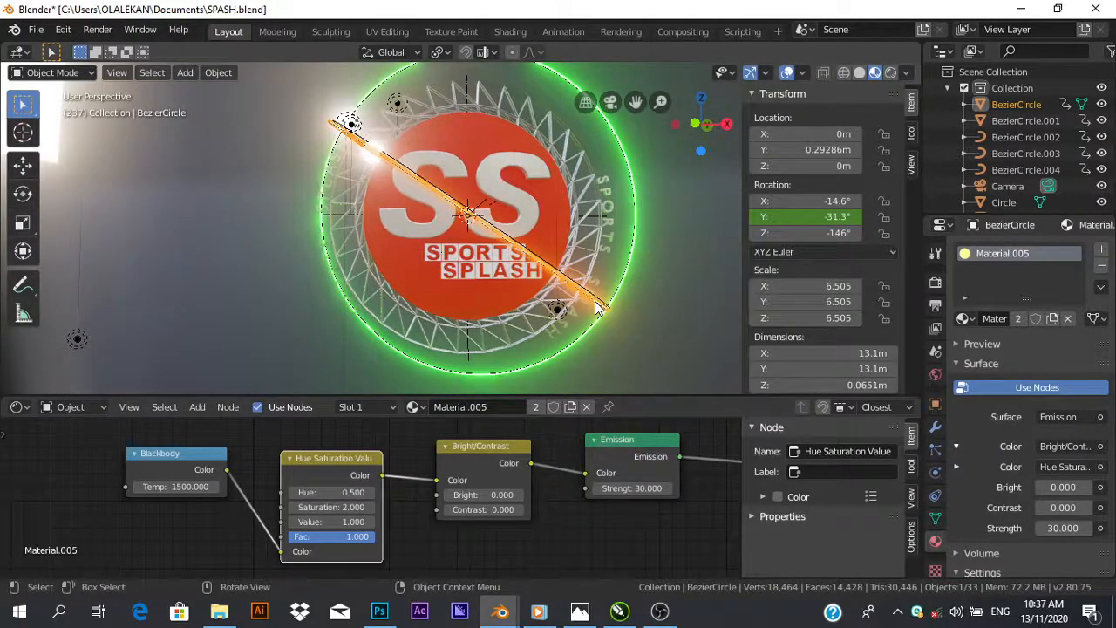